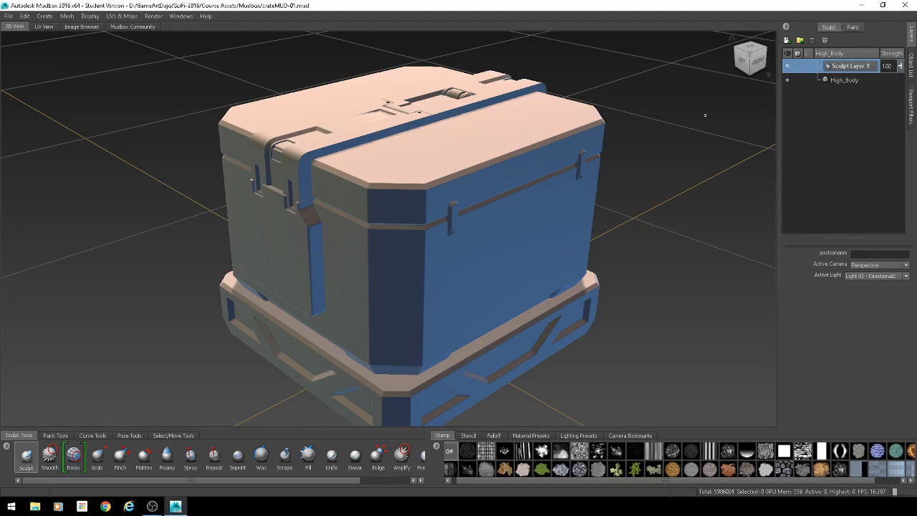
Try a freehand Sculpt stroke across the lid's chamfered front corner and undo it.
mouse_move(473, 191)
alt+mouse_down()
mouse_move(503, 183)
mouse_move(475, 209)
alt+mouse_up()
alt+right_drag(475, 209, 502, 228)
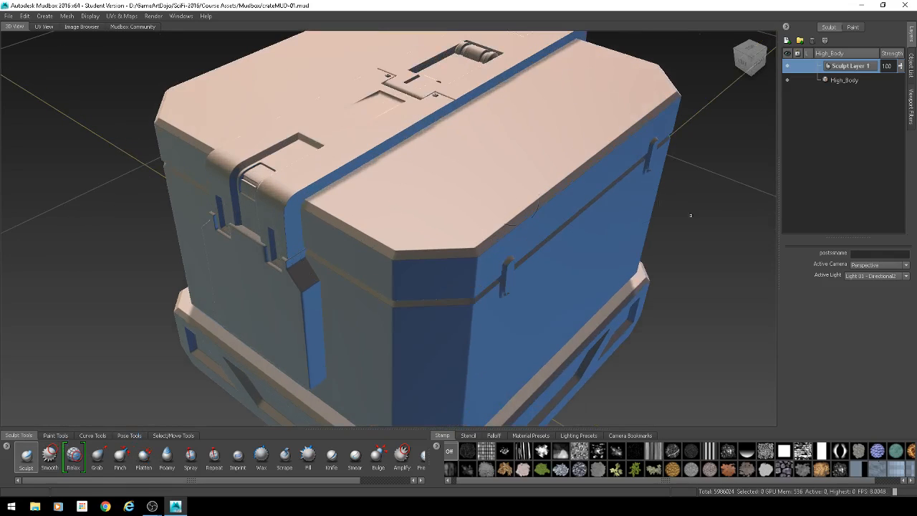
mouse_move(466, 168)
mouse_down()
mouse_move(474, 247)
mouse_move(450, 255)
mouse_move(377, 315)
mouse_up()
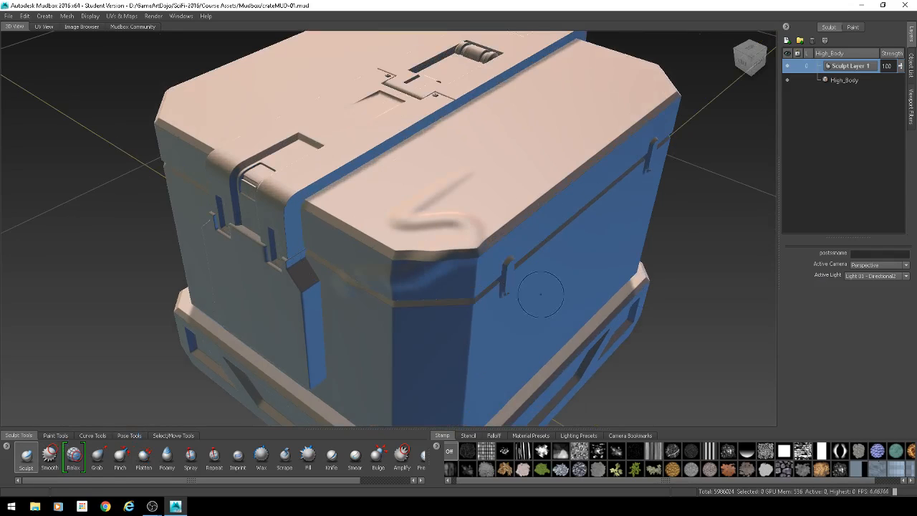
mouse_move(540, 291)
alt+mouse_down()
mouse_move(525, 301)
mouse_move(536, 320)
mouse_move(579, 285)
mouse_move(512, 180)
alt+mouse_up()
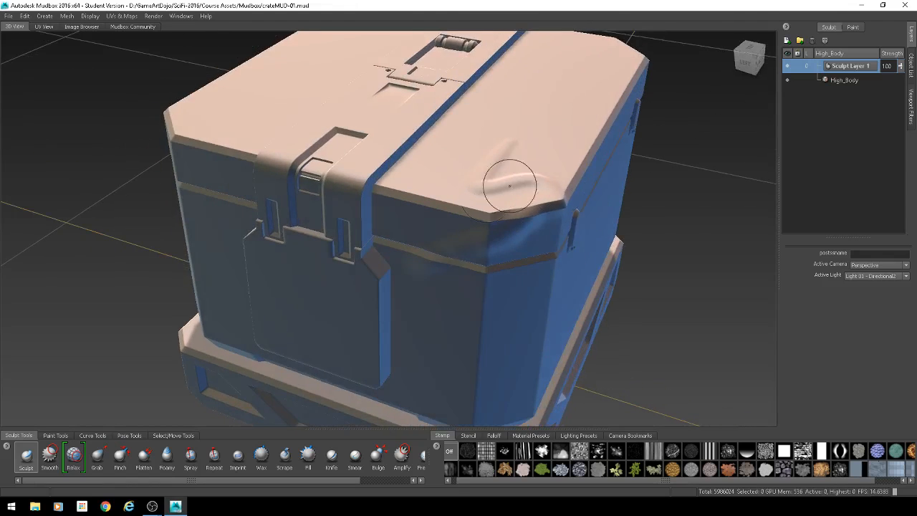
mouse_move(604, 171)
alt+mouse_down()
mouse_move(594, 189)
mouse_move(528, 229)
alt+mouse_up()
key(ctrl+z)
alt+drag(528, 283, 521, 236)
Switch to the Imprint tool and test its leaf stamp on the lid's front corner, undoing the imprint.
click(561, 453)
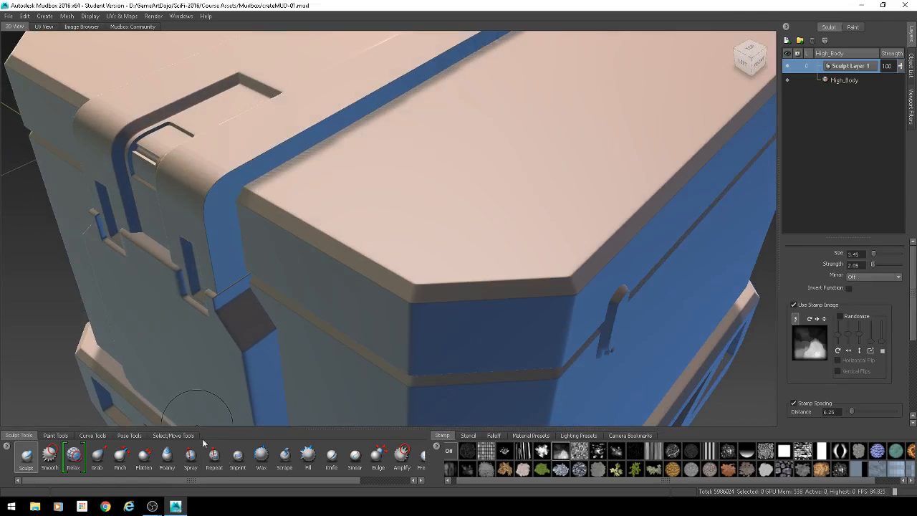
click(238, 457)
drag(409, 229, 616, 390)
key(ctrl+z)
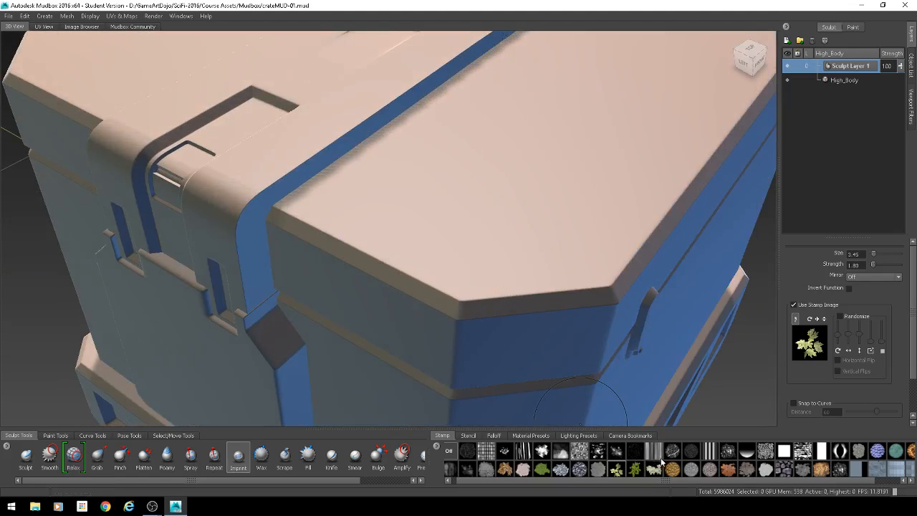
Load the cloud-like stamp image into the Imprint tool and test it on the lid's corner, undoing the imprint.
click(578, 467)
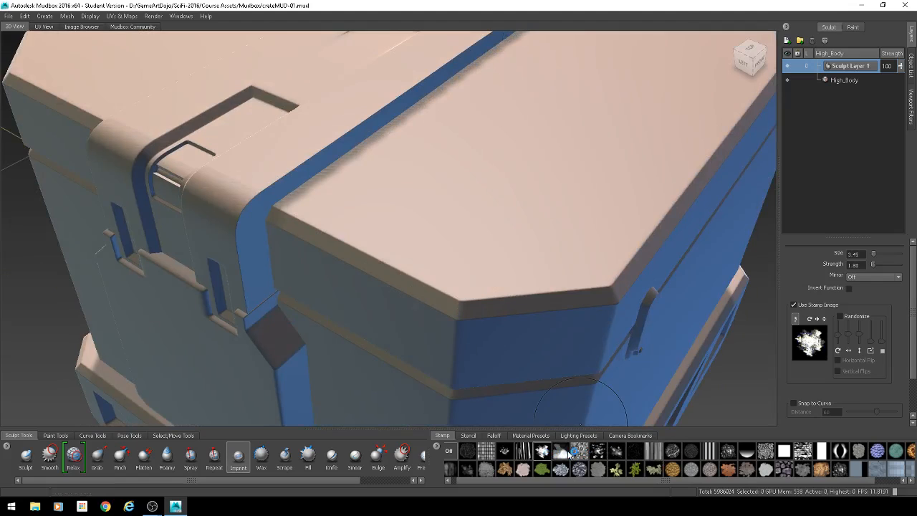
click(560, 451)
drag(501, 215, 416, 300)
scroll(422, 301, up, 1)
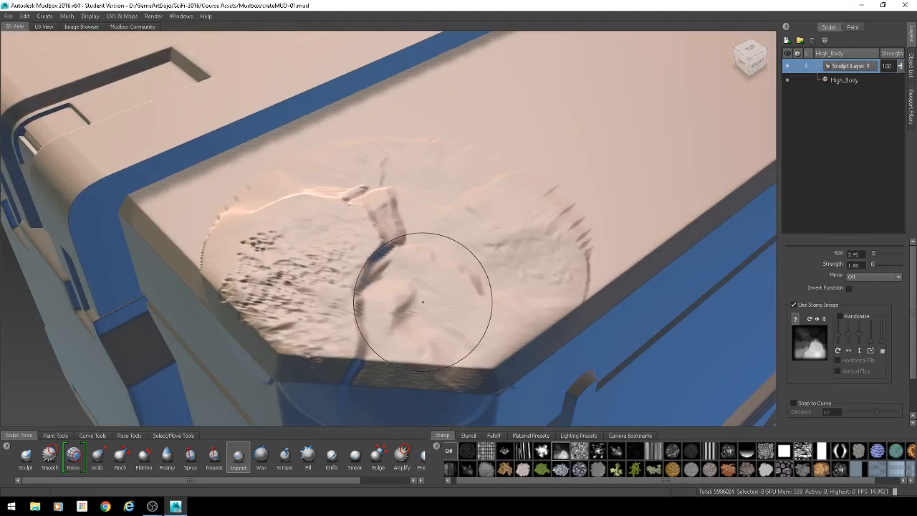
mouse_move(472, 308)
alt+mouse_down()
mouse_move(460, 315)
mouse_move(412, 285)
mouse_move(473, 301)
alt+mouse_up()
key(ctrl+z)
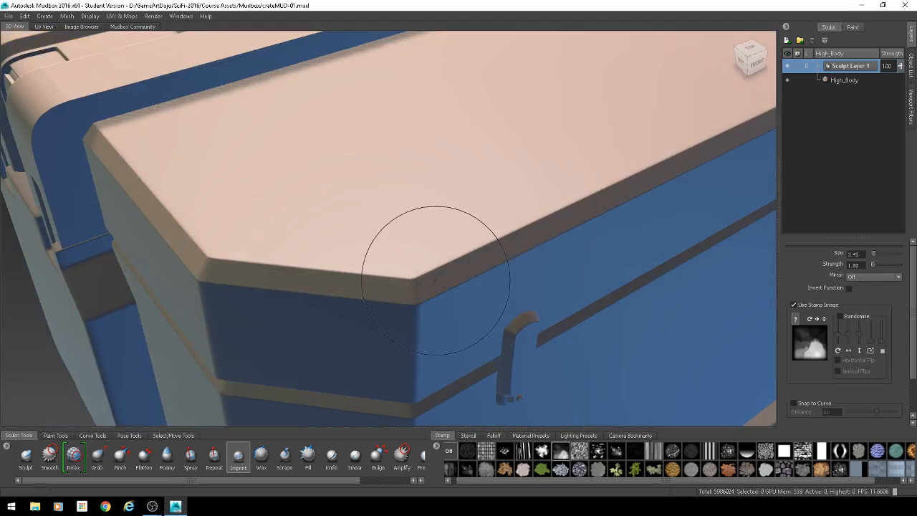
Add a new subdivision level to the crate mesh.
scroll(435, 279, down, 5)
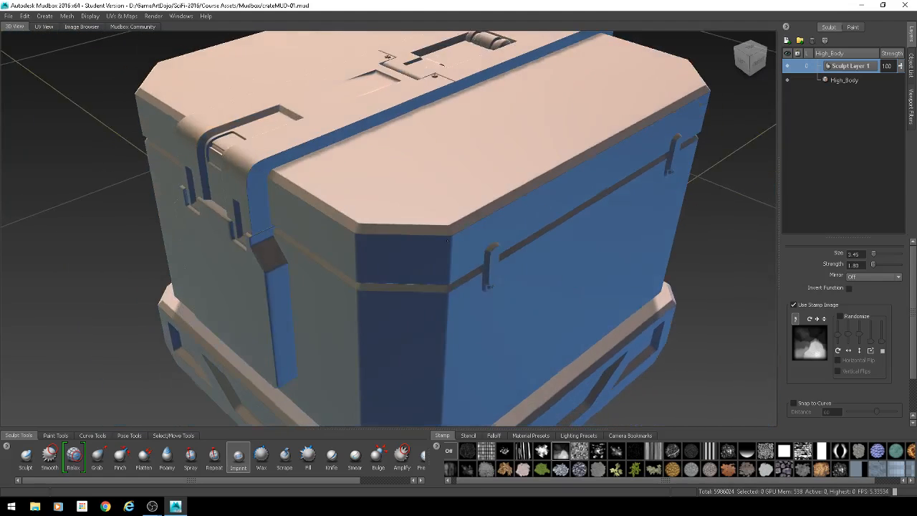
alt+drag(475, 189, 467, 221)
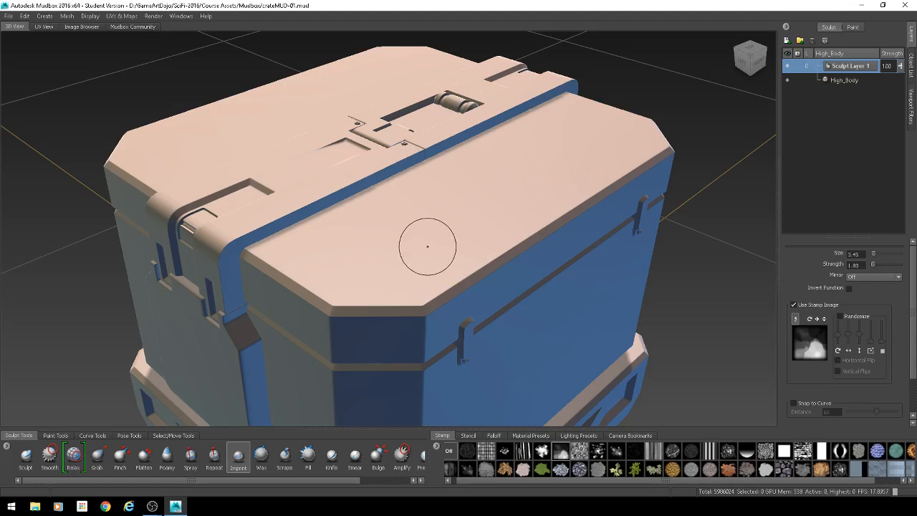
mouse_move(411, 274)
alt+mouse_down()
mouse_move(366, 240)
mouse_move(346, 205)
alt+mouse_up()
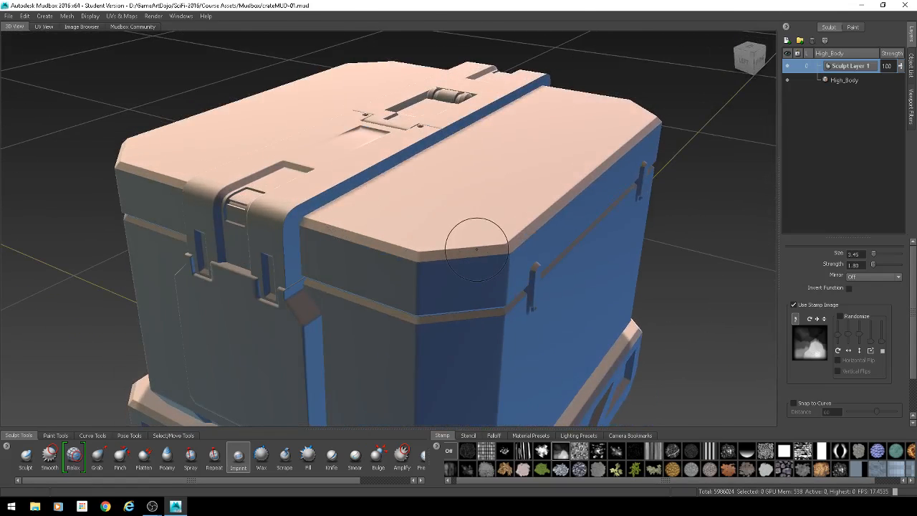
scroll(473, 240, up, 2)
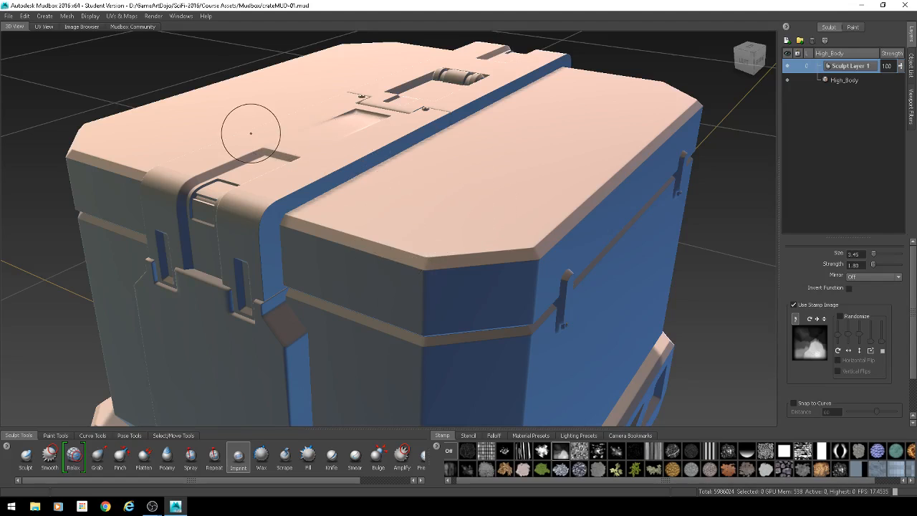
click(68, 17)
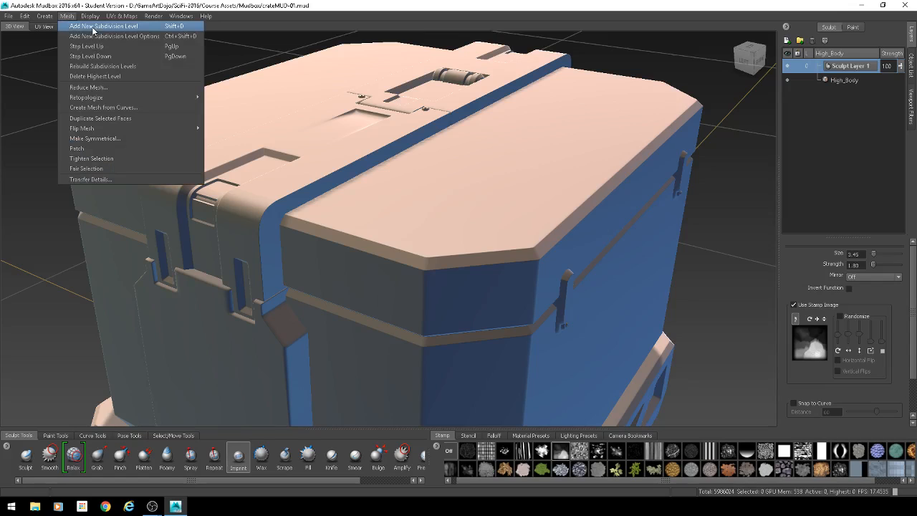
click(173, 29)
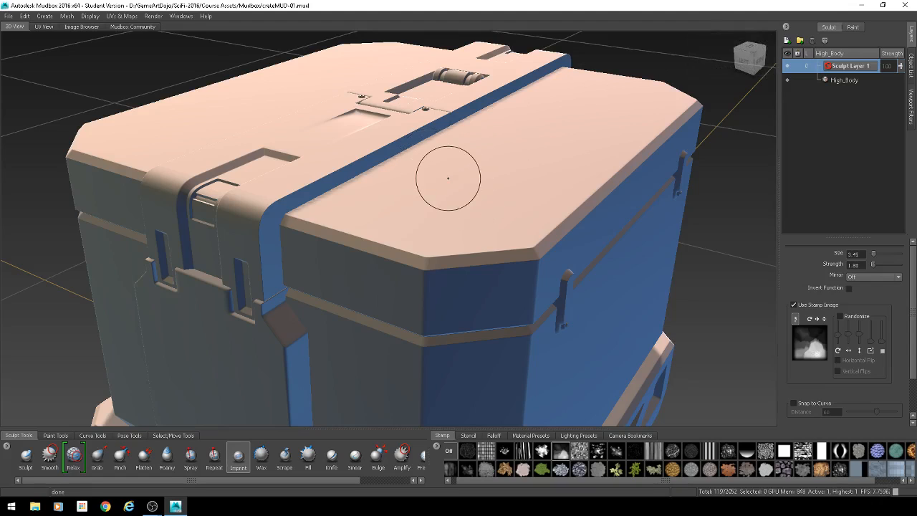
Create a second sculpt layer on High_Body for sculpting at the new subdivision level.
scroll(430, 179, down, 2)
scroll(423, 198, down, 3)
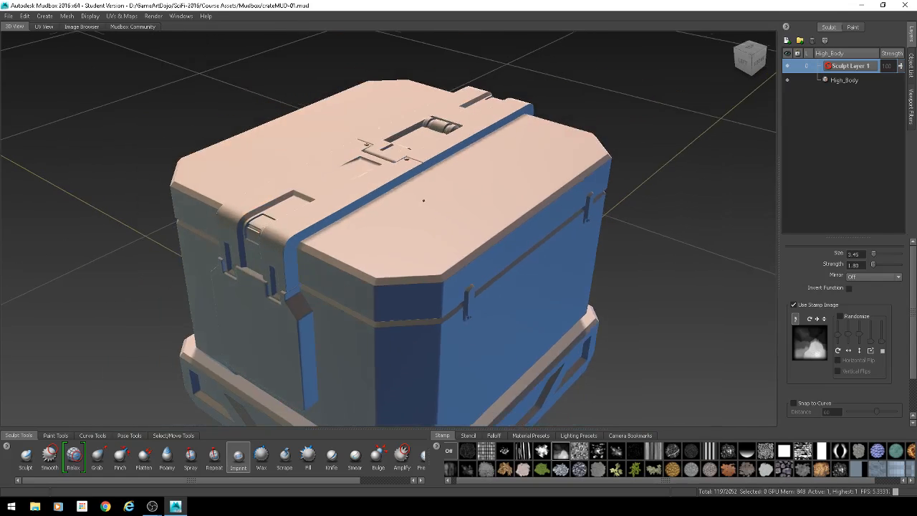
mouse_move(423, 201)
alt+mouse_down()
mouse_move(447, 184)
mouse_move(399, 165)
mouse_move(431, 173)
mouse_move(417, 204)
alt+mouse_up()
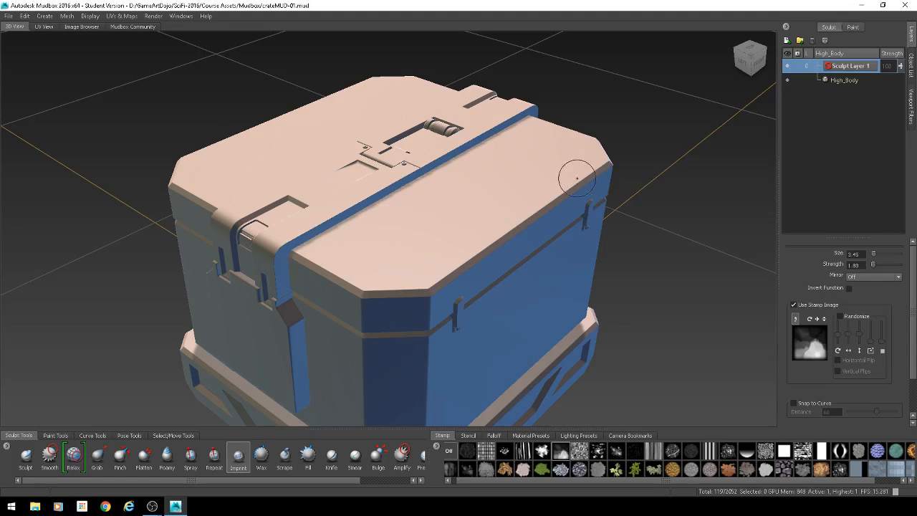
mouse_move(615, 204)
alt+mouse_down()
mouse_move(630, 208)
mouse_move(616, 215)
mouse_move(600, 195)
alt+mouse_up()
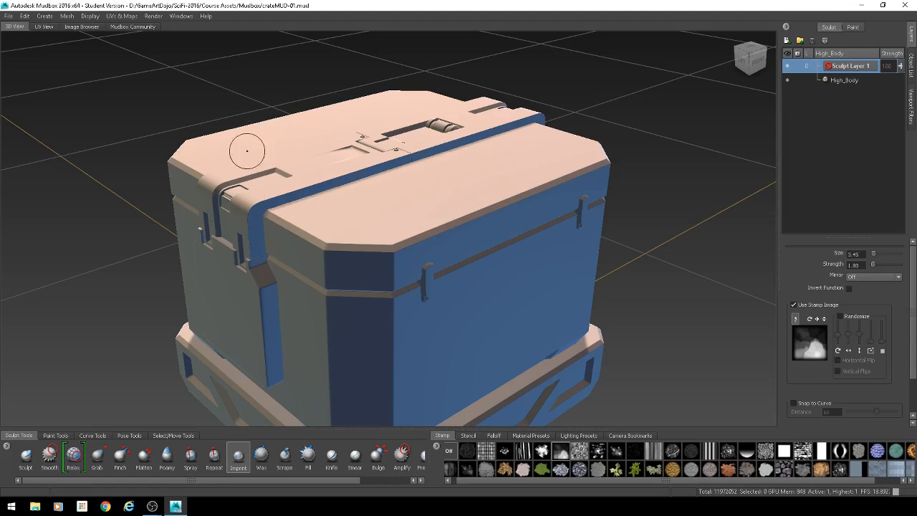
click(786, 40)
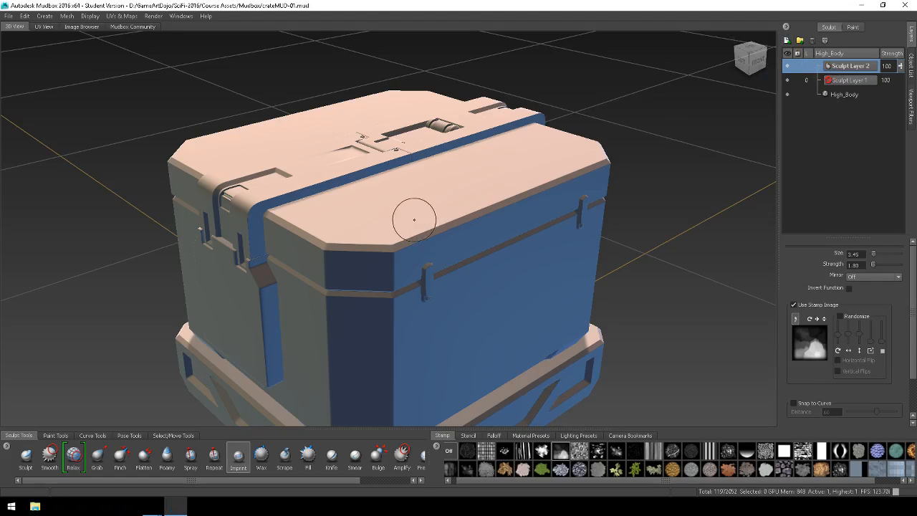
Test the cloud-like stamp with the constant falloff on the lid's narrower panel and undo the imprints.
alt+drag(413, 220, 413, 238)
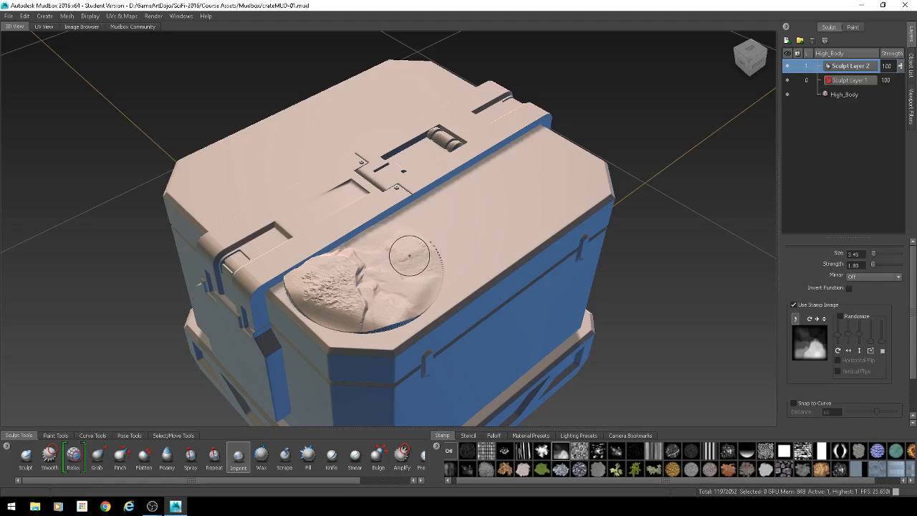
key(ctrl+z)
drag(401, 259, 368, 307)
key(ctrl+z)
Try the steepest falloff preset with an imprint on the lid's narrower panel, then undo the imprint.
click(495, 435)
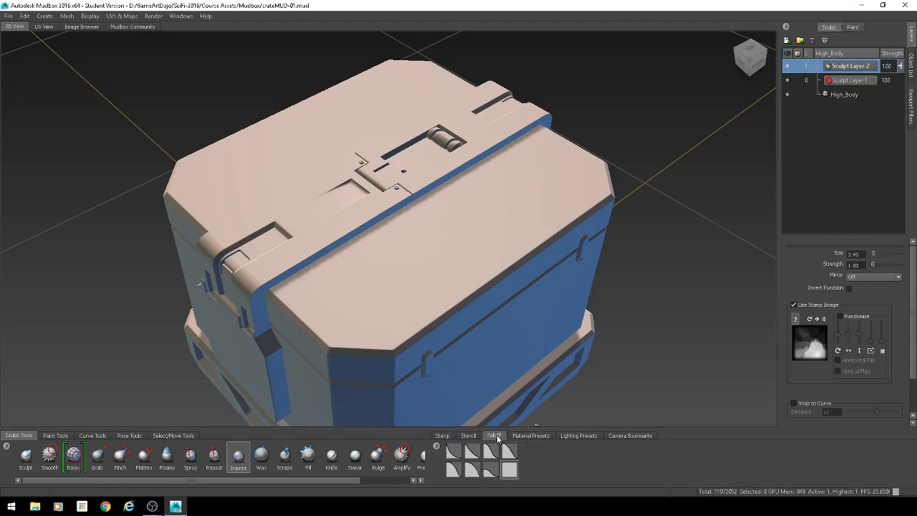
click(454, 450)
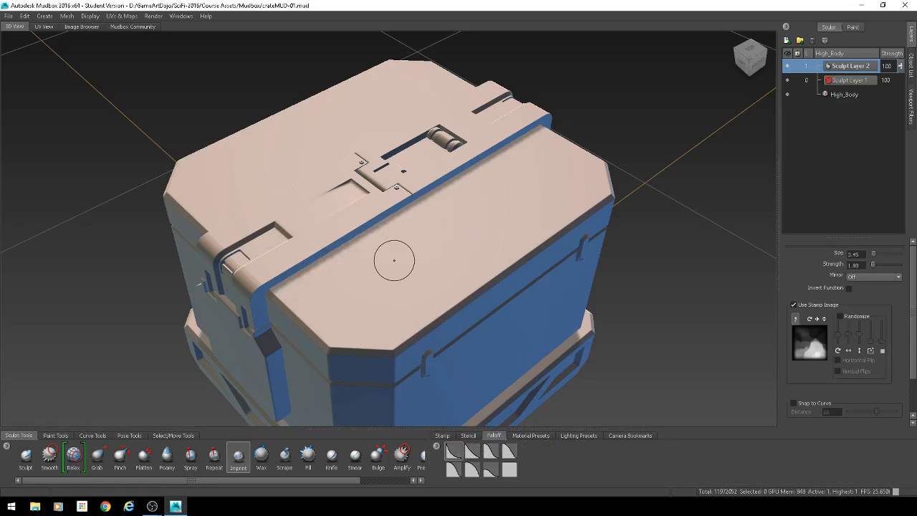
click(443, 435)
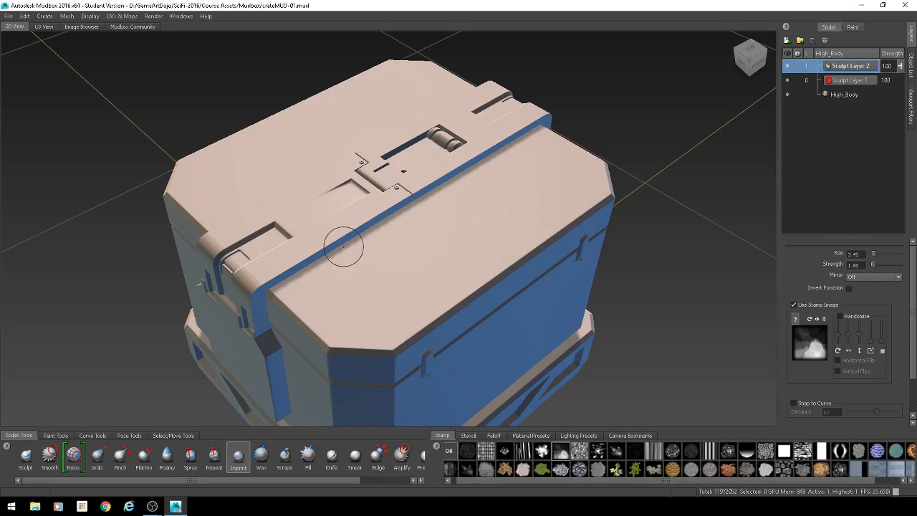
mouse_move(385, 248)
mouse_down()
mouse_move(362, 315)
mouse_move(395, 311)
mouse_move(352, 278)
mouse_move(372, 278)
mouse_up()
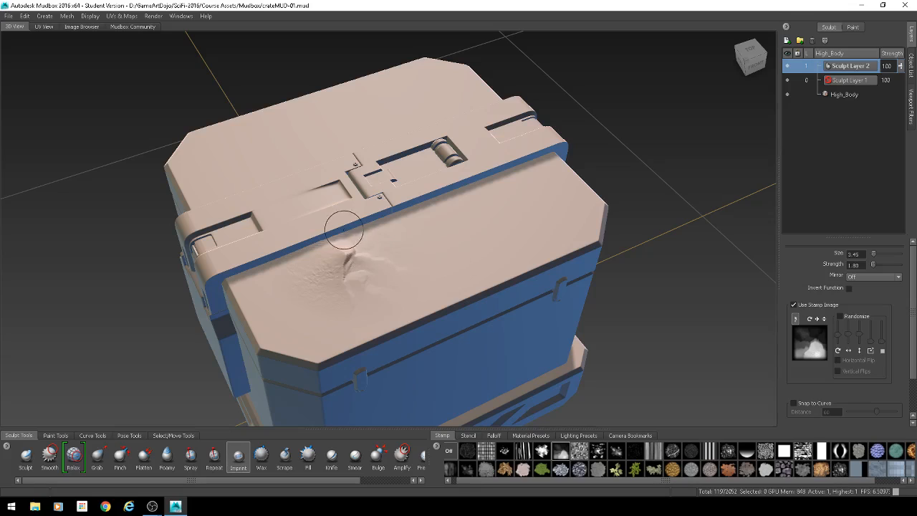
key(ctrl+z)
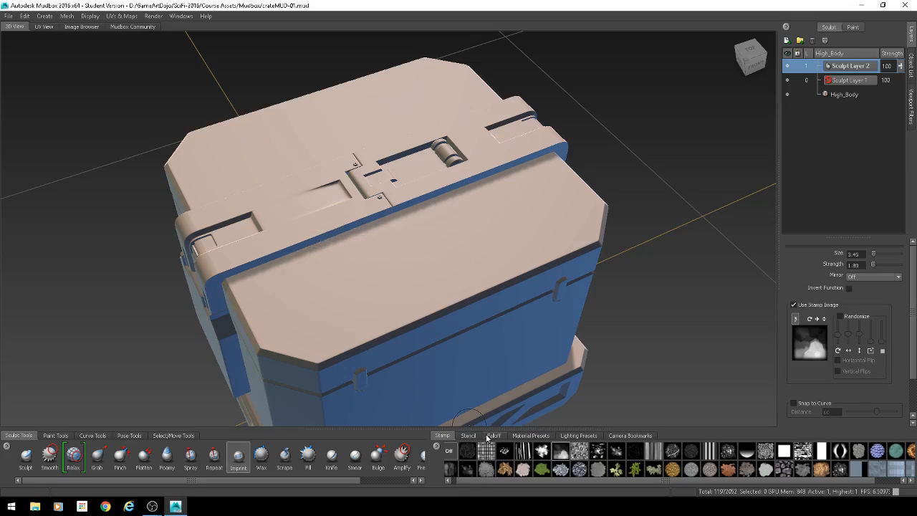
Try a rounded convex falloff preset with an imprint on the same lid panel, then undo the imprint.
click(492, 435)
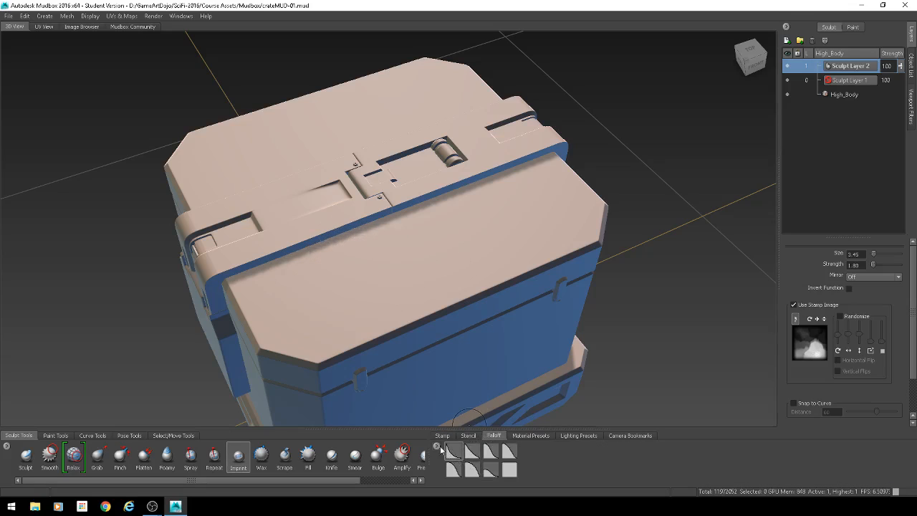
click(474, 473)
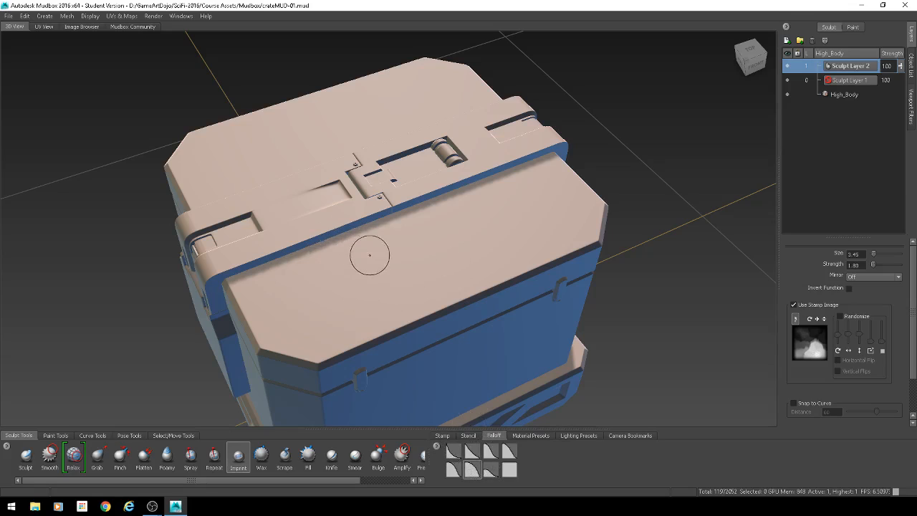
mouse_move(370, 251)
mouse_down()
mouse_move(340, 311)
mouse_move(396, 307)
mouse_move(429, 255)
mouse_move(328, 219)
mouse_move(339, 290)
mouse_move(420, 286)
mouse_up()
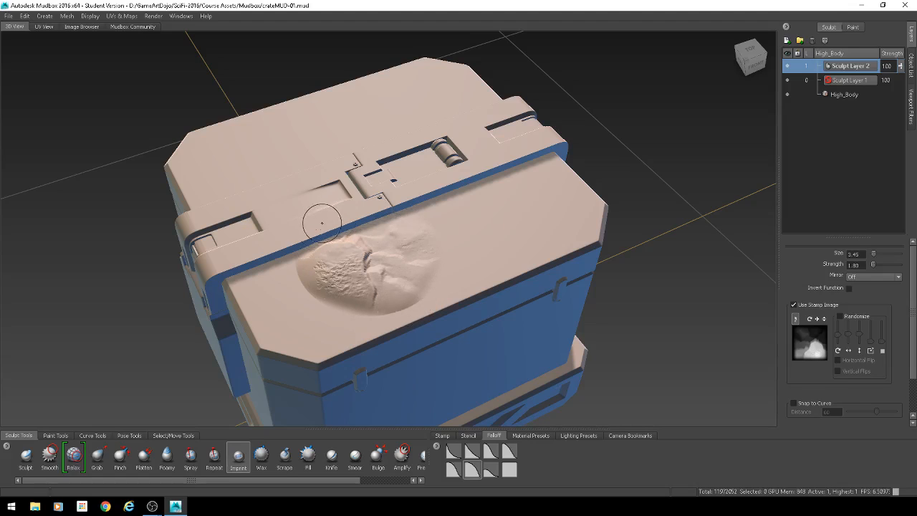
key(ctrl+z)
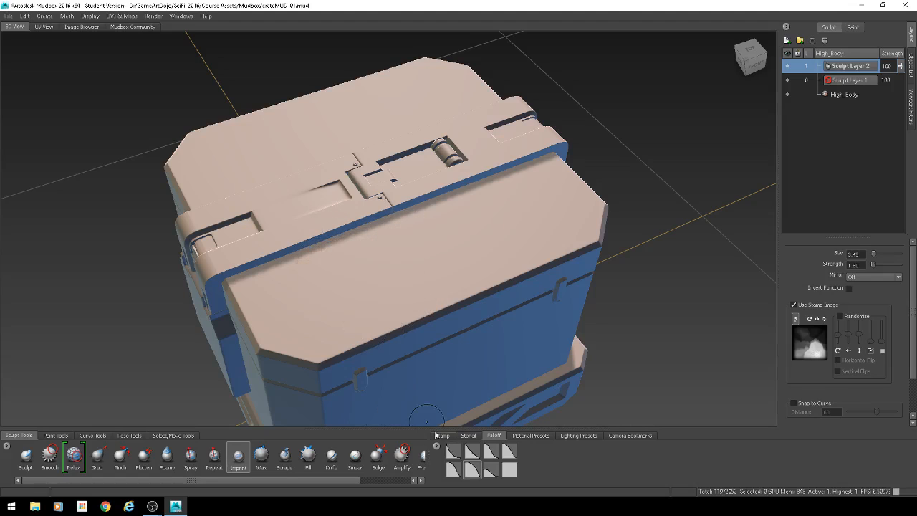
Set the Imprint tool's falloff to the second preset, a concave curve gentler than the steepest one.
click(442, 435)
click(468, 434)
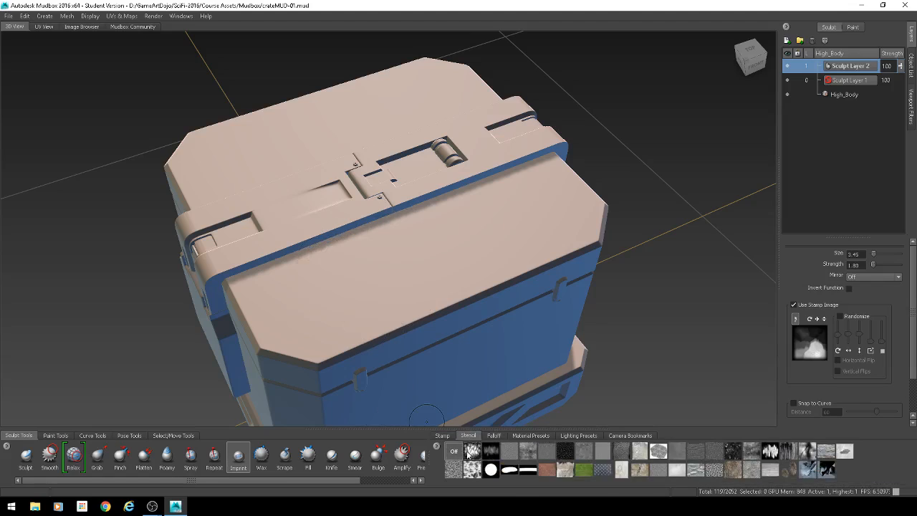
click(493, 435)
click(455, 454)
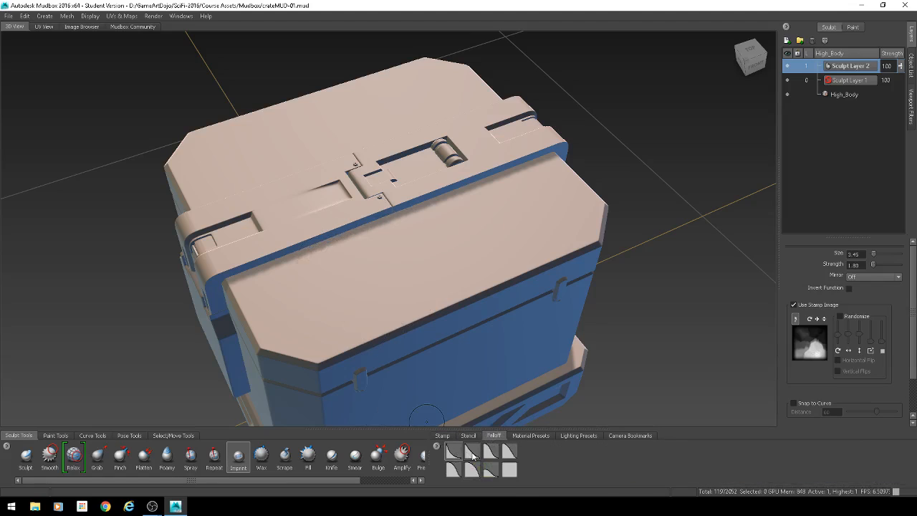
click(473, 454)
Try an imprint on the lid panel with the gentler concave falloff, inspect its detail up close, and undo it.
drag(369, 263, 341, 316)
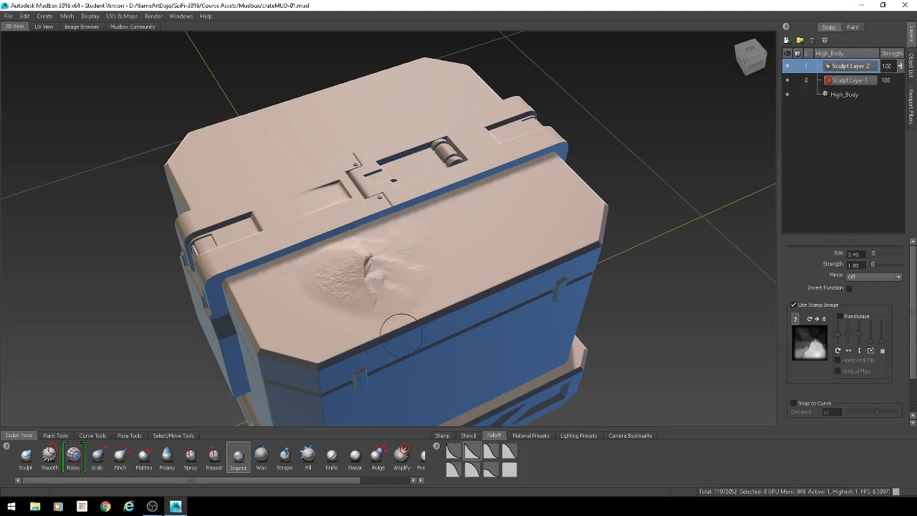
mouse_move(411, 316)
alt+mouse_down()
mouse_move(370, 334)
mouse_move(358, 332)
mouse_move(364, 323)
mouse_move(315, 321)
mouse_move(397, 315)
mouse_move(362, 317)
mouse_move(382, 281)
alt+mouse_up()
scroll(361, 322, up, 4)
scroll(315, 314, up, 3)
scroll(361, 318, down, 3)
scroll(365, 310, down, 2)
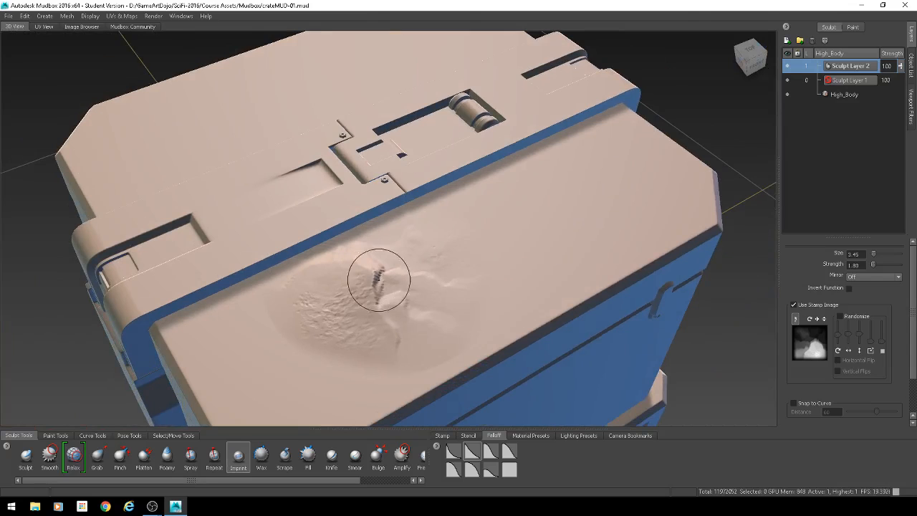
alt+drag(379, 316, 366, 290)
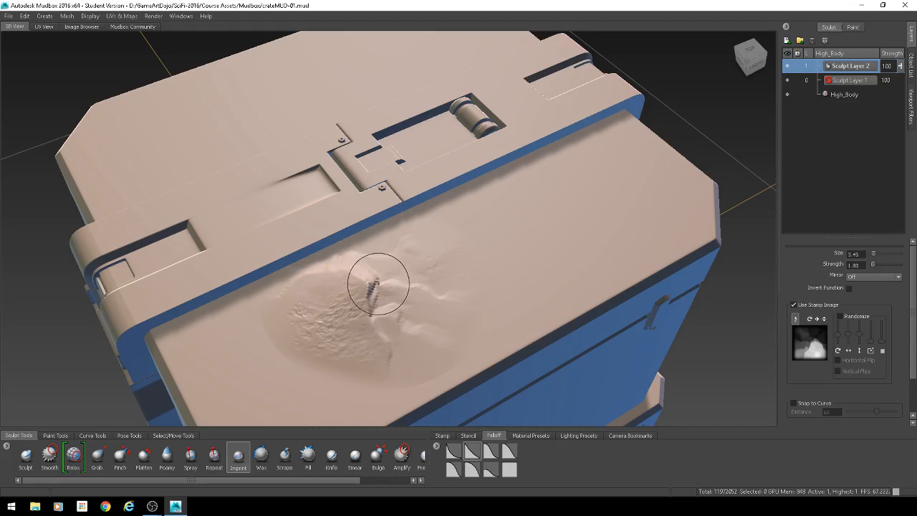
key(ctrl+z)
Try a rotated imprint nearer the middle of the lid panel and undo it.
drag(450, 244, 508, 328)
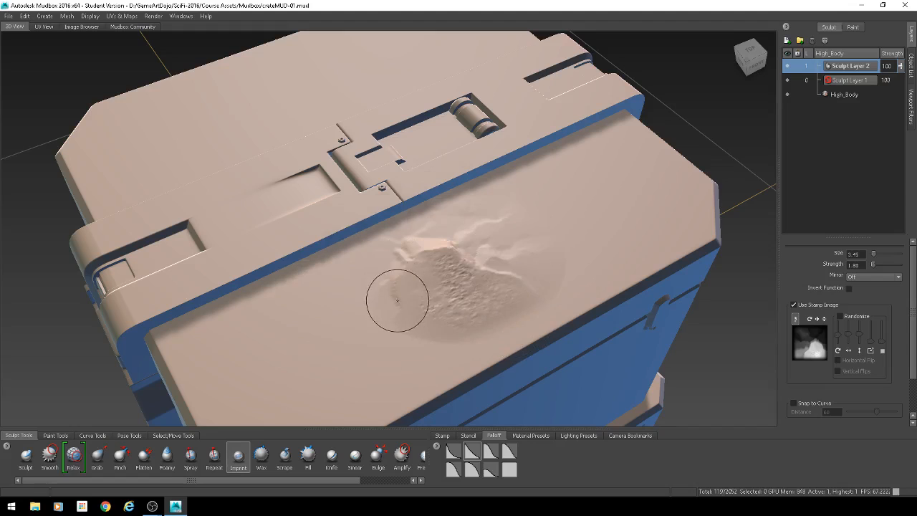
alt+drag(441, 310, 409, 294)
key(ctrl+z)
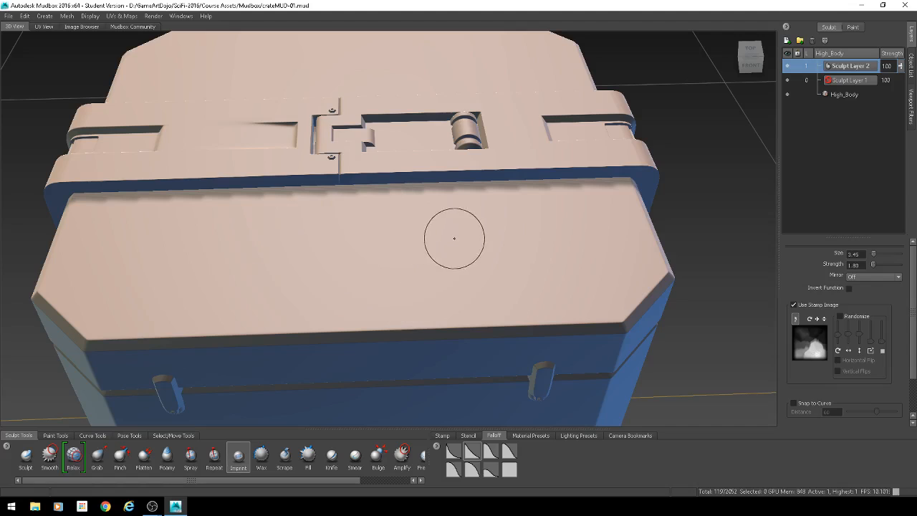
Try an imprint on the lid panel, judge it from a distance, and undo it.
alt+drag(436, 236, 411, 248)
mouse_move(434, 293)
mouse_down()
mouse_move(440, 315)
mouse_move(501, 320)
mouse_move(509, 299)
mouse_move(501, 279)
mouse_move(472, 262)
mouse_up()
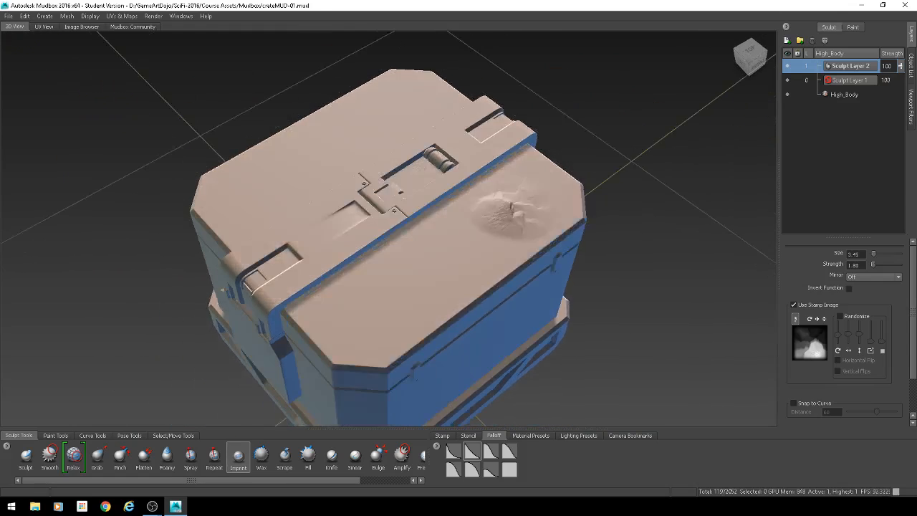
scroll(497, 296, down, 6)
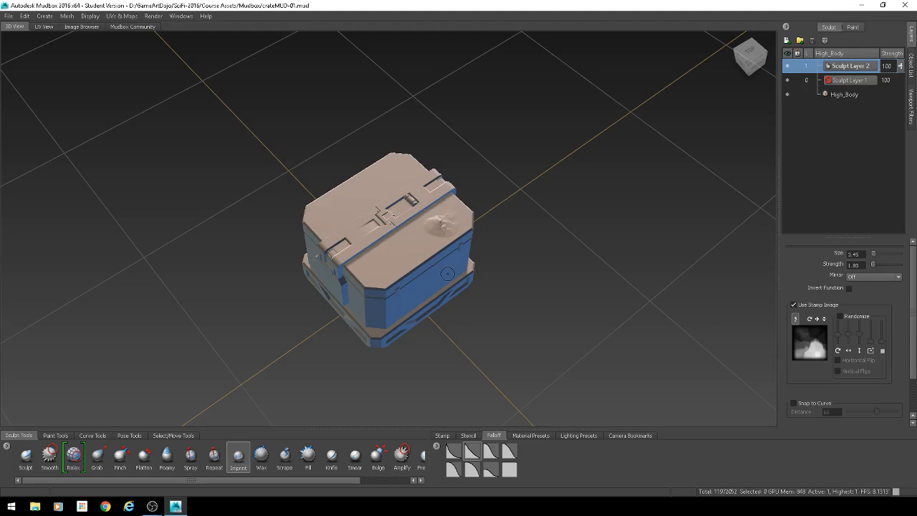
key(ctrl+z)
Switch to the Scrape tool and reduce its brush size to 1.09.
scroll(430, 257, up, 6)
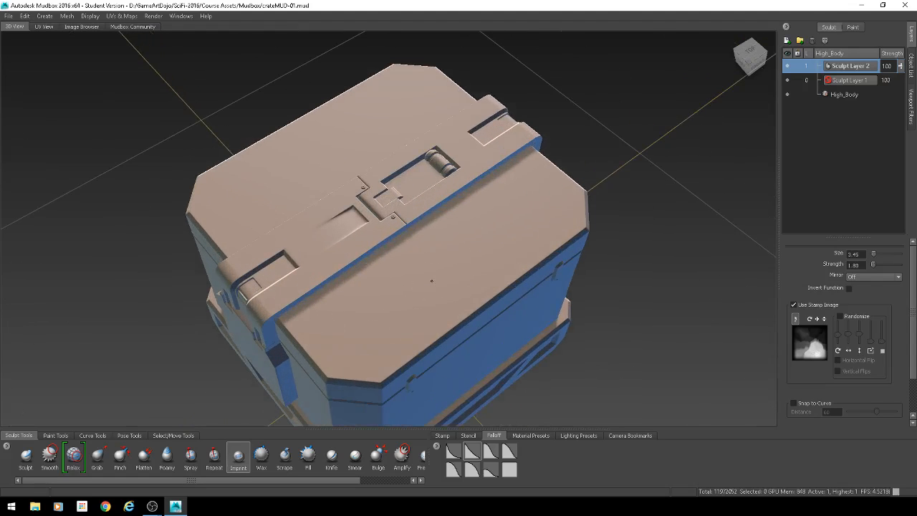
scroll(432, 280, up, 8)
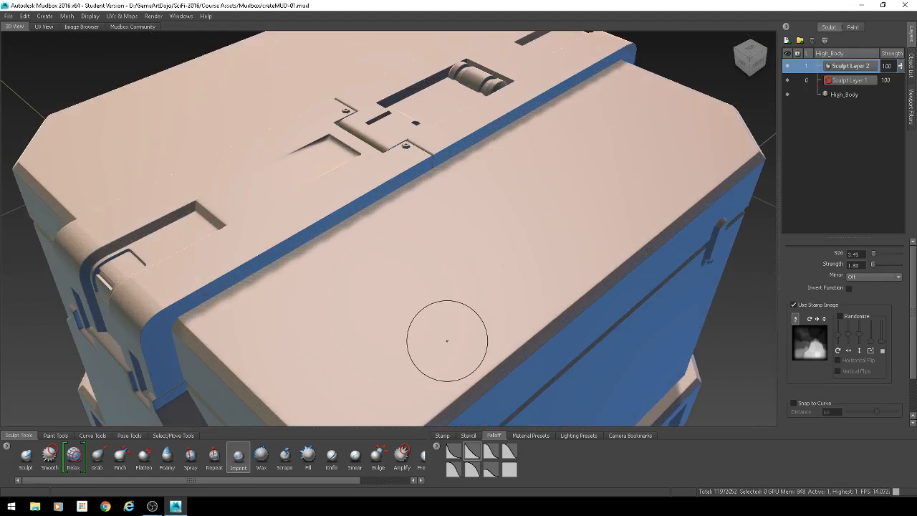
alt+drag(428, 303, 437, 261)
scroll(434, 273, down, 2)
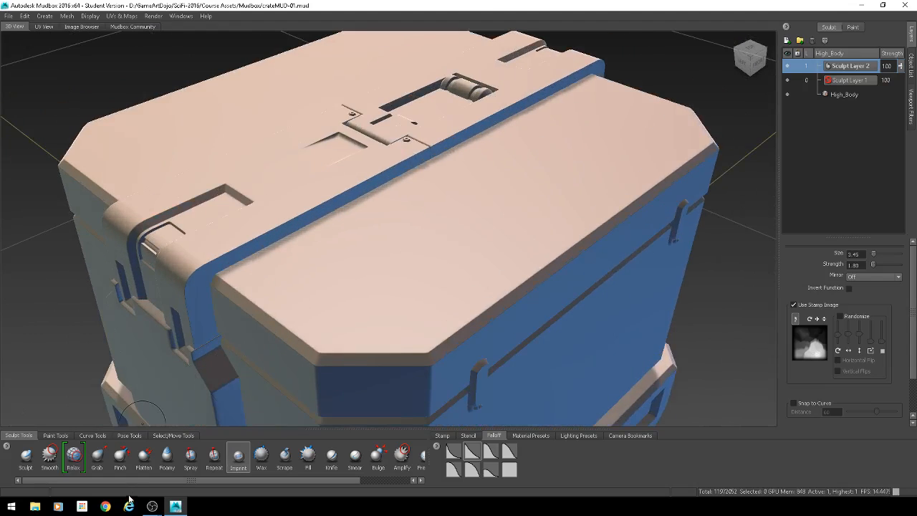
click(280, 462)
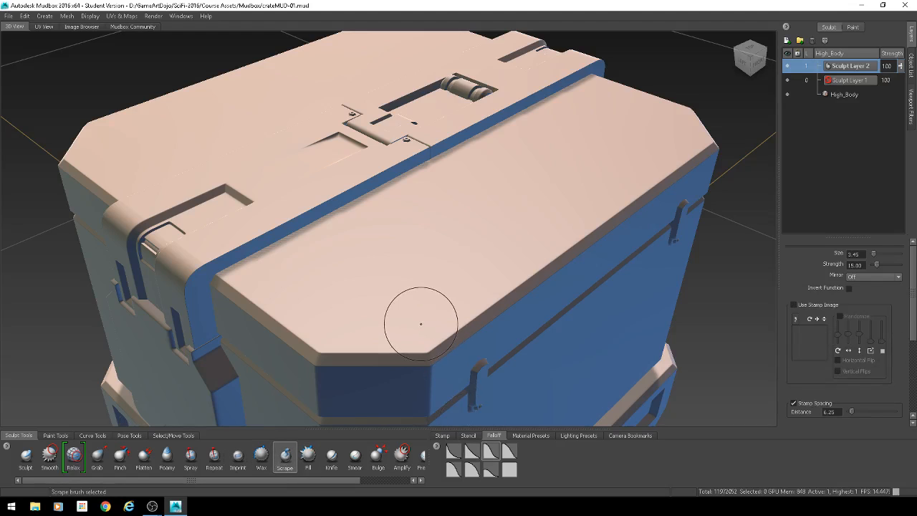
key(b)
drag(408, 316, 384, 316)
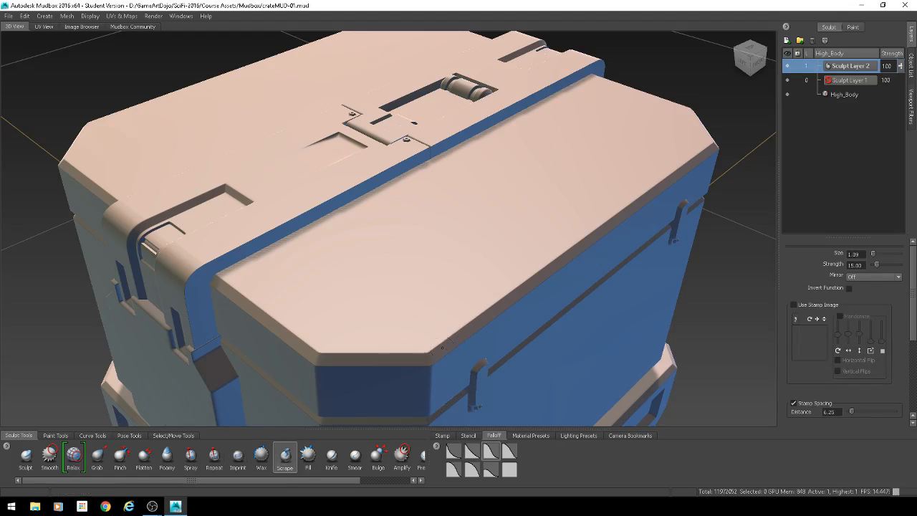
Set the Scrape tool to a rounded convex falloff, size 0.53 and strength 16.88, and nick the lid panel's bevelled edges.
alt+drag(442, 347, 442, 342)
alt+middle_drag(442, 360, 434, 318)
alt+right_drag(441, 329, 456, 356)
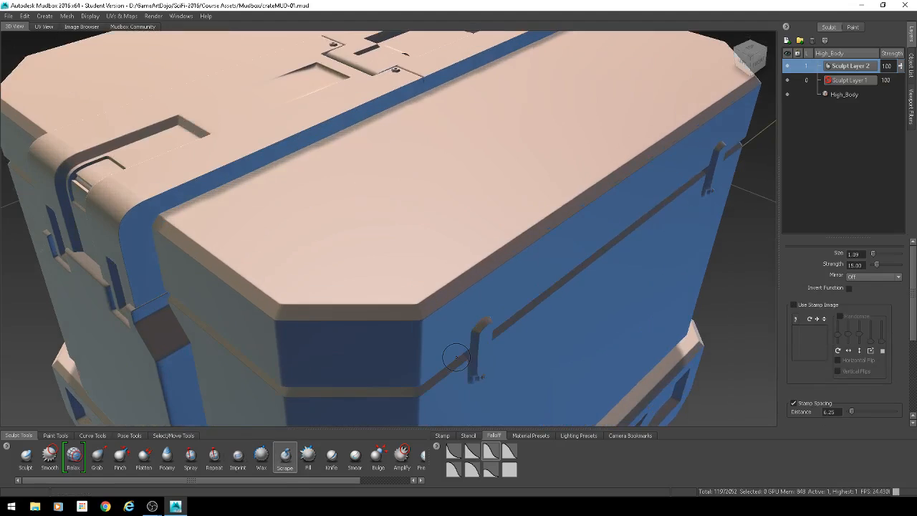
click(472, 469)
key(b)
drag(227, 248, 228, 265)
key(m)
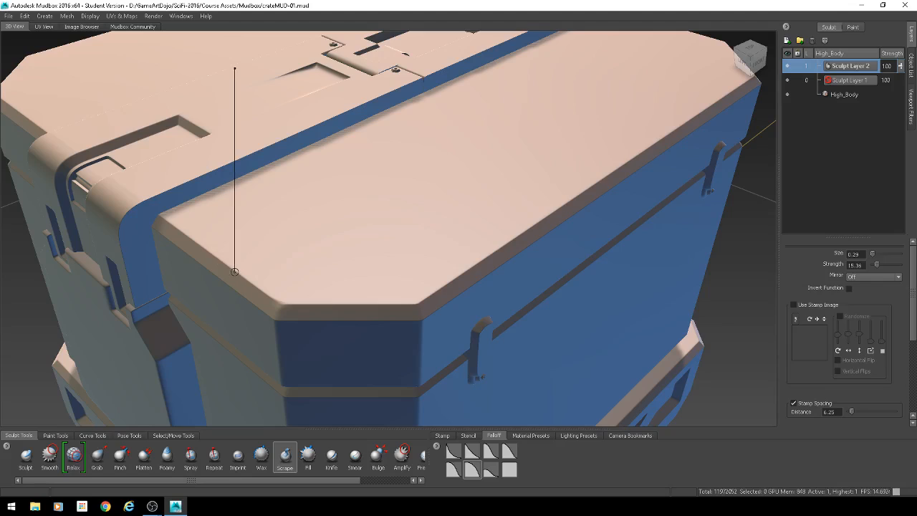
drag(246, 273, 248, 272)
key(b)
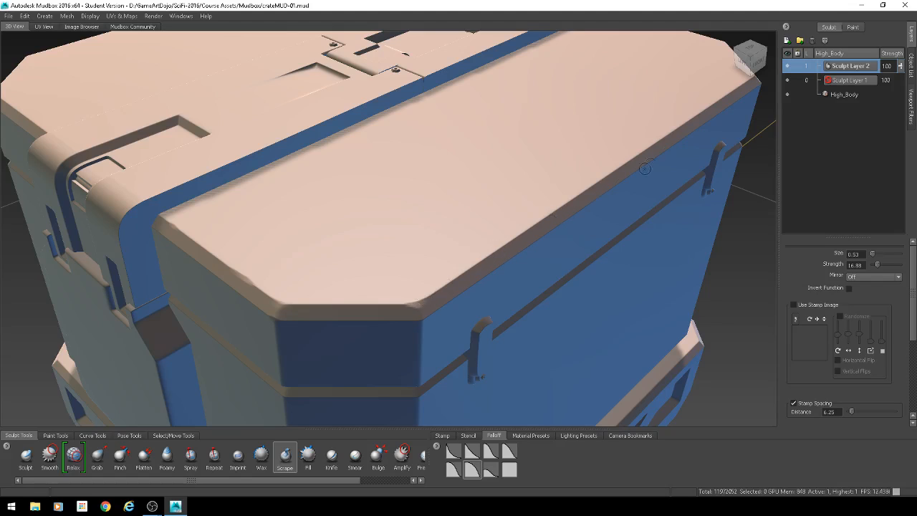
Scrape small chips along the lid panel's bevelled edges and around the central band's latch recess at one end.
mouse_move(586, 195)
alt+mouse_down()
mouse_move(591, 211)
mouse_move(581, 211)
alt+mouse_up()
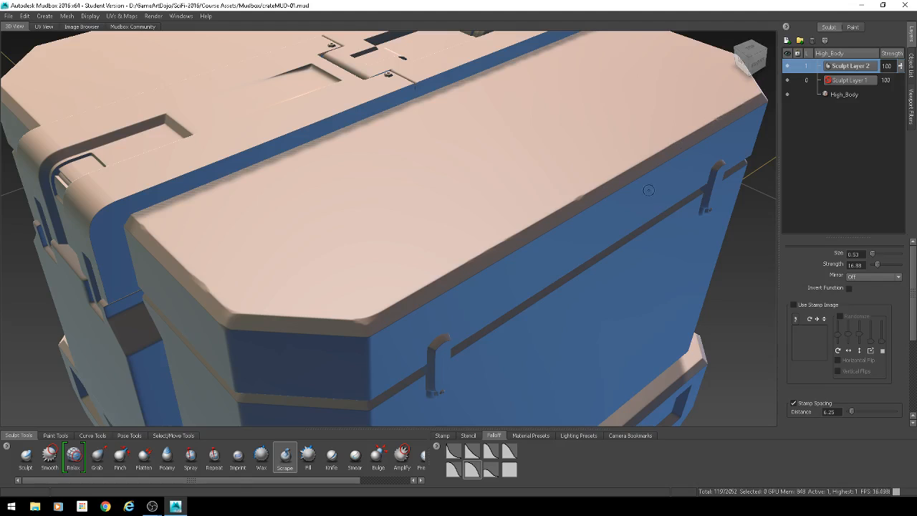
alt+drag(648, 189, 501, 200)
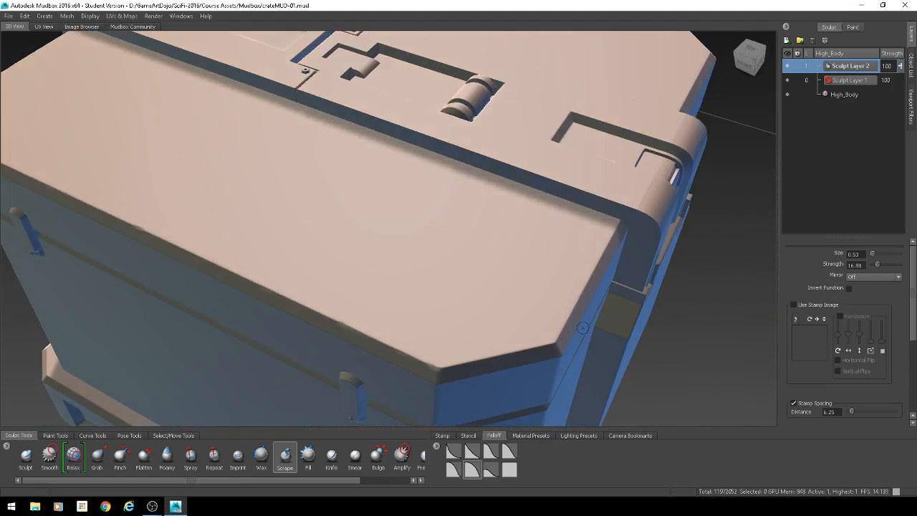
alt+drag(565, 324, 351, 346)
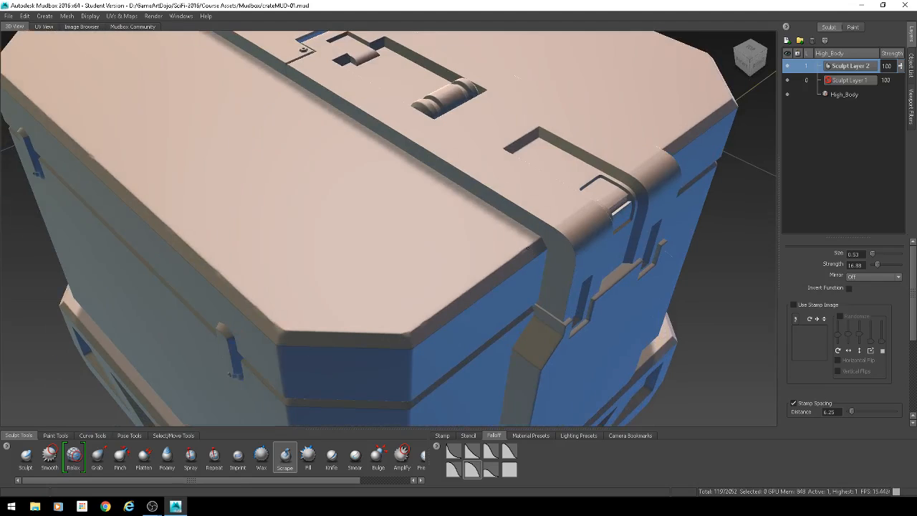
mouse_move(481, 266)
alt+mouse_down()
mouse_move(323, 232)
mouse_move(584, 246)
mouse_move(475, 293)
mouse_move(429, 261)
alt+mouse_up()
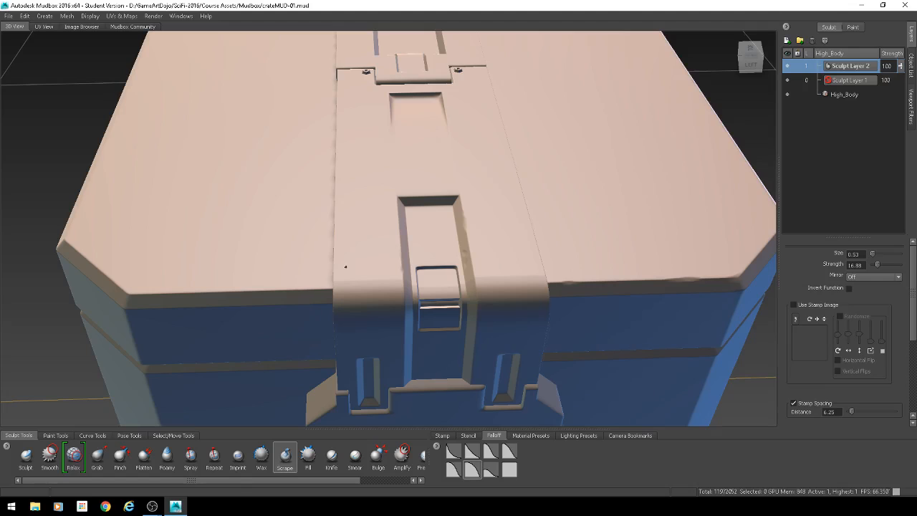
mouse_move(346, 266)
alt+mouse_down()
mouse_move(748, 178)
mouse_move(479, 208)
alt+mouse_up()
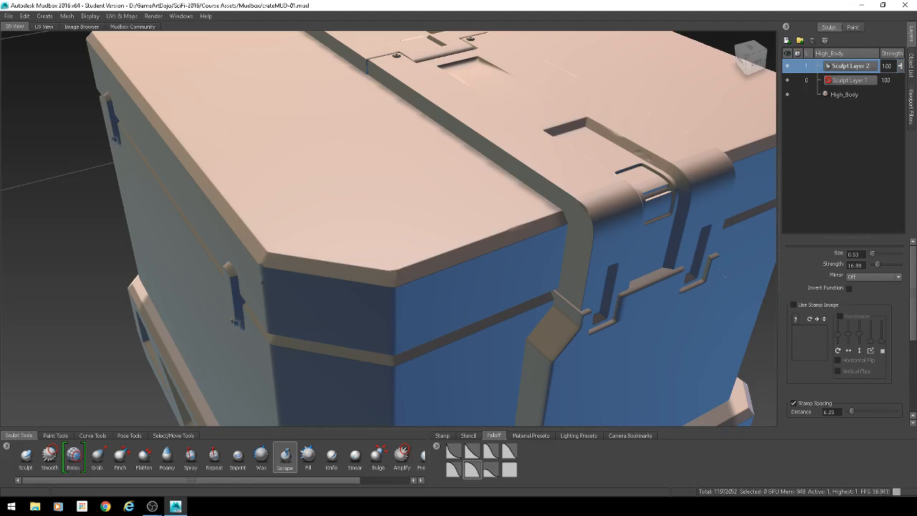
alt+drag(260, 298, 190, 280)
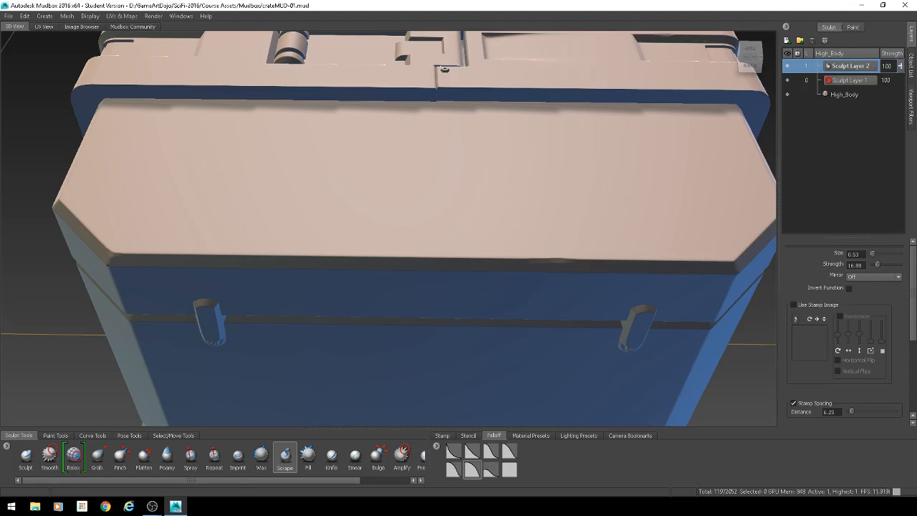
Scrape irregular chips into the opposite lid panel's bevelled corner and nick the adjoining edge of the central band.
alt+drag(114, 270, 319, 237)
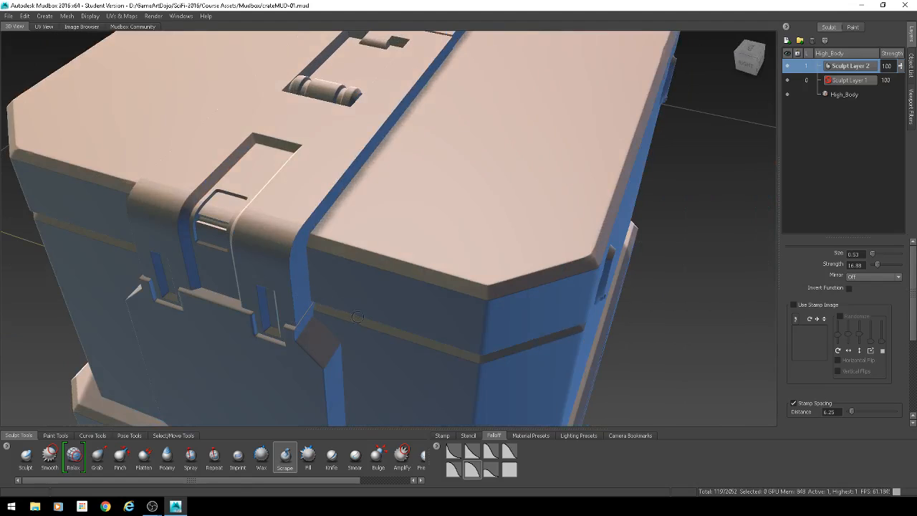
alt+drag(358, 316, 389, 207)
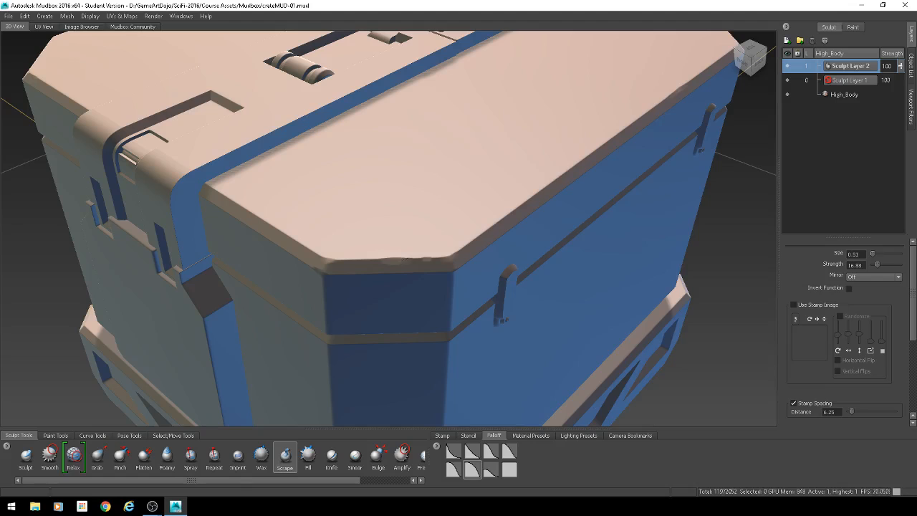
alt+drag(210, 232, 246, 229)
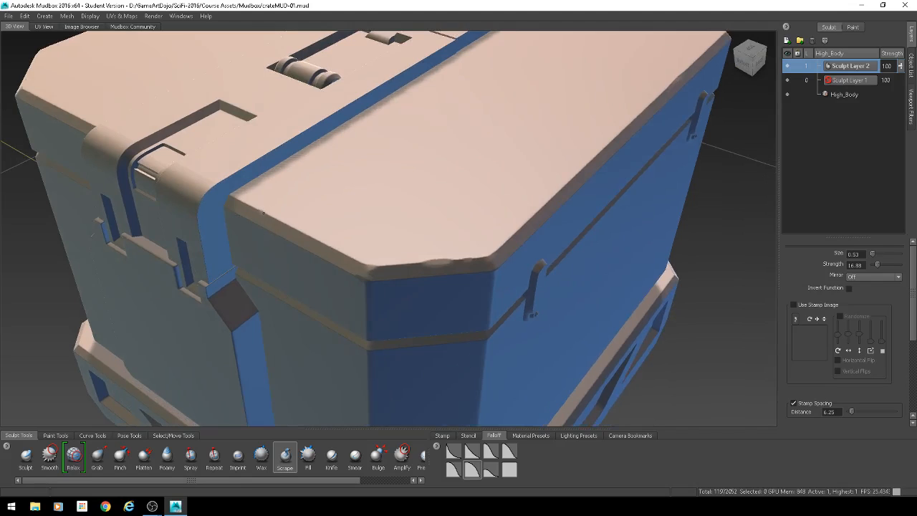
alt+drag(382, 270, 361, 156)
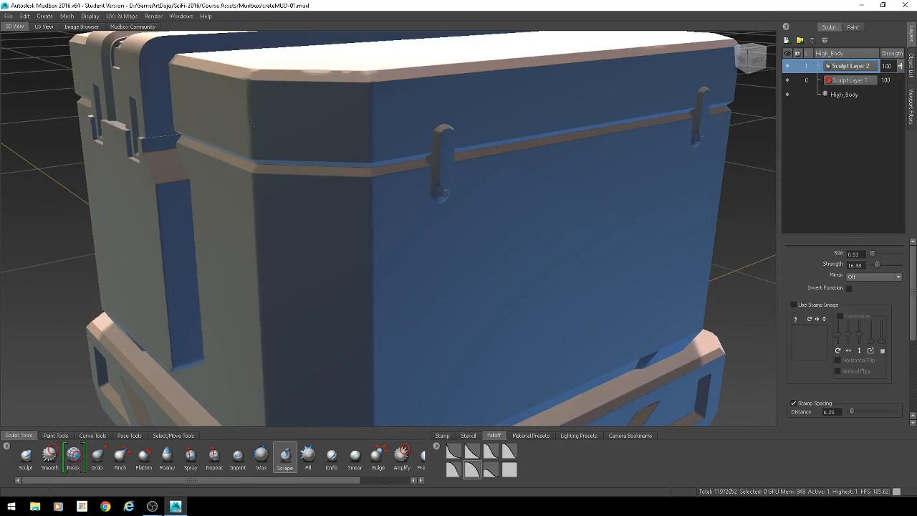
alt+drag(355, 223, 389, 216)
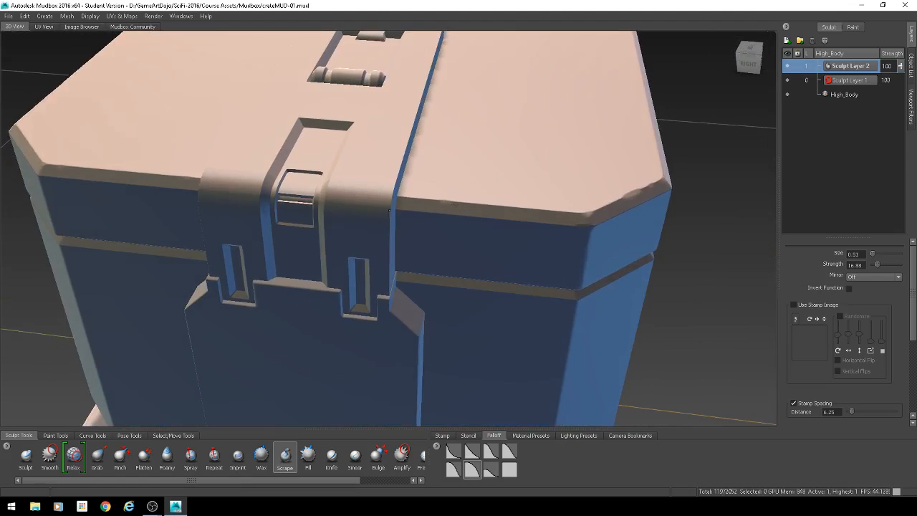
alt+drag(390, 210, 294, 136)
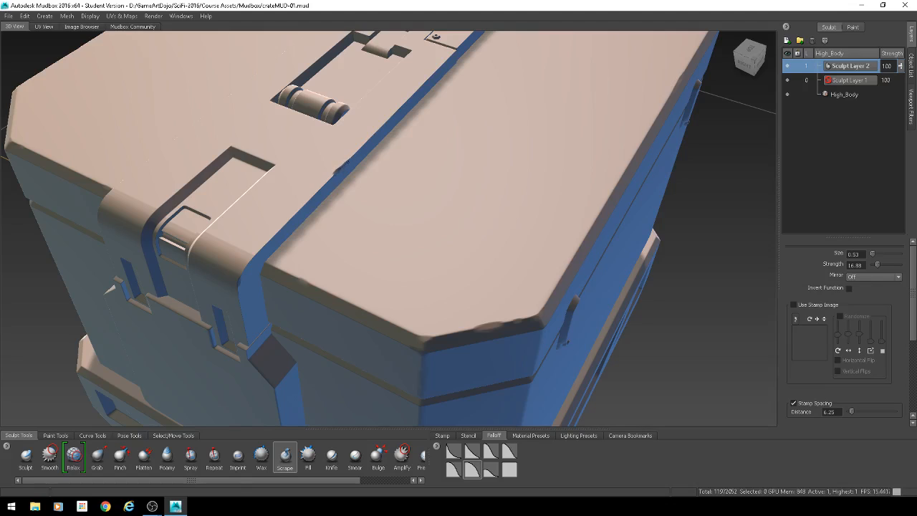
alt+drag(330, 185, 249, 172)
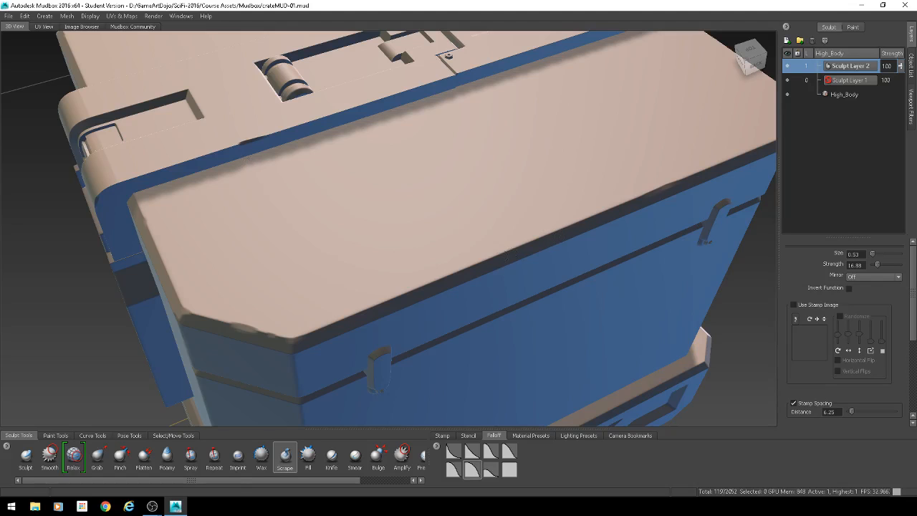
Wear down the latch recess rims, band edges and neighbouring lid edges at the crate's other end with scrape strokes.
alt+drag(358, 283, 529, 256)
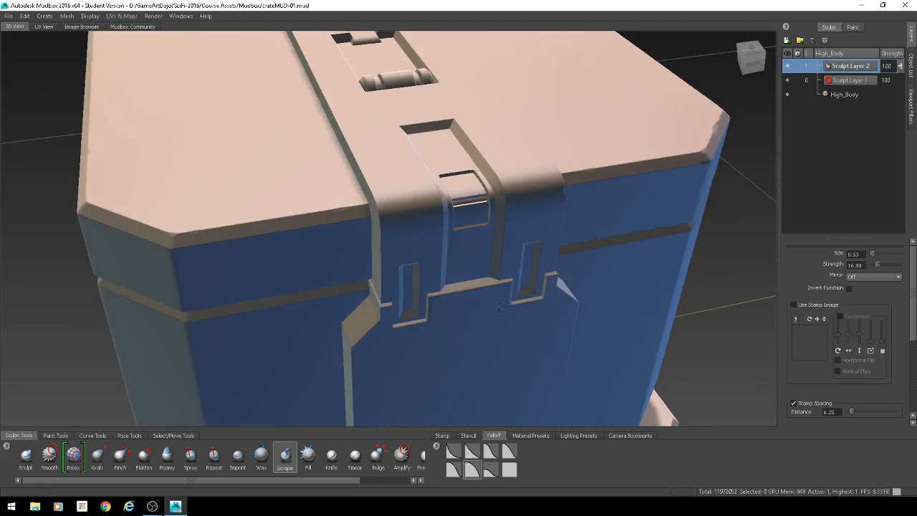
alt+drag(504, 306, 452, 208)
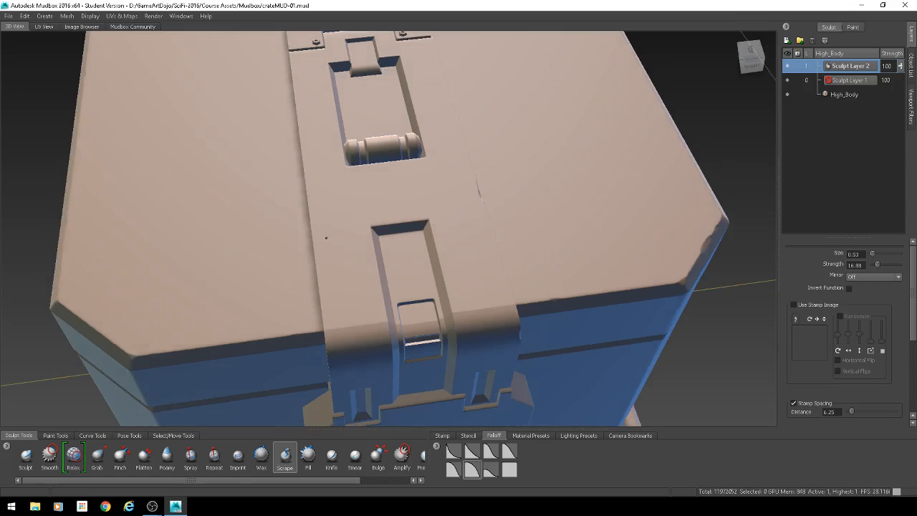
alt+drag(326, 238, 387, 227)
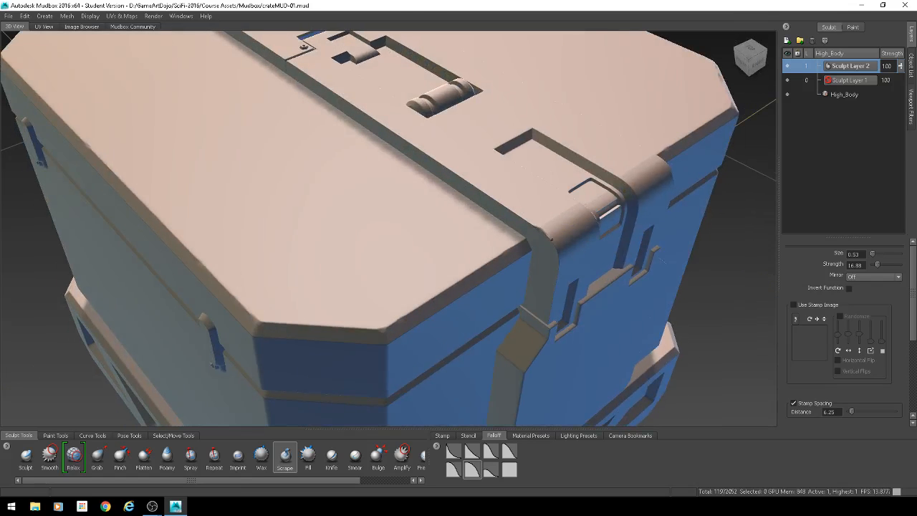
alt+drag(549, 238, 375, 134)
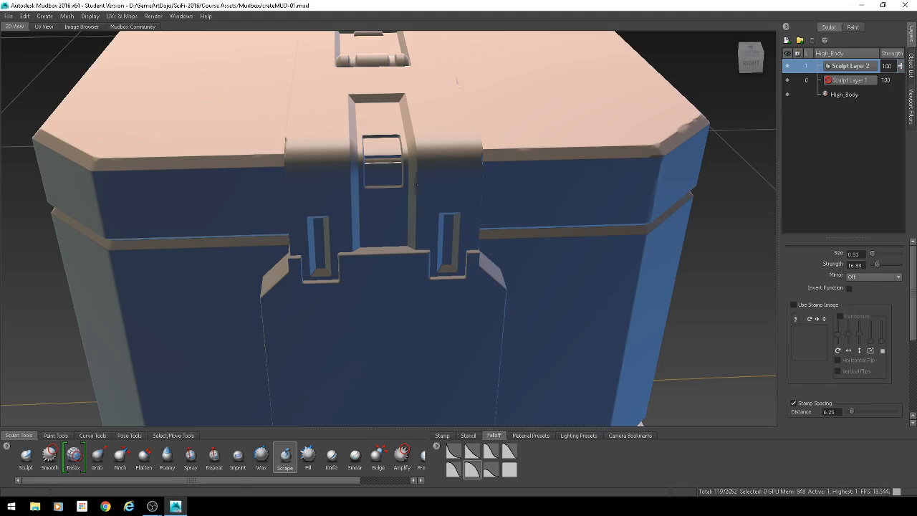
alt+drag(417, 188, 409, 217)
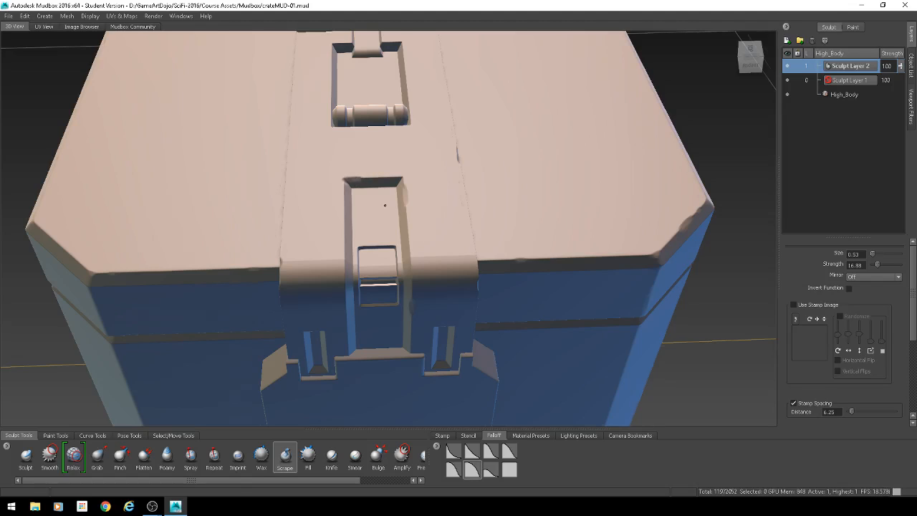
alt+drag(356, 177, 282, 254)
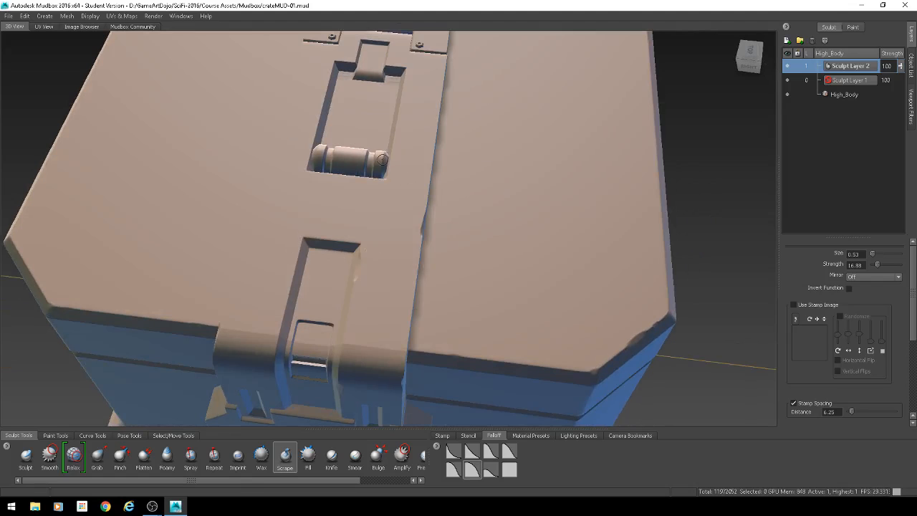
Add a new sculpt layer on top of the layer stack and switch to the Knife tool.
alt+drag(383, 158, 368, 137)
alt+right_drag(394, 153, 426, 235)
alt+drag(425, 236, 410, 311)
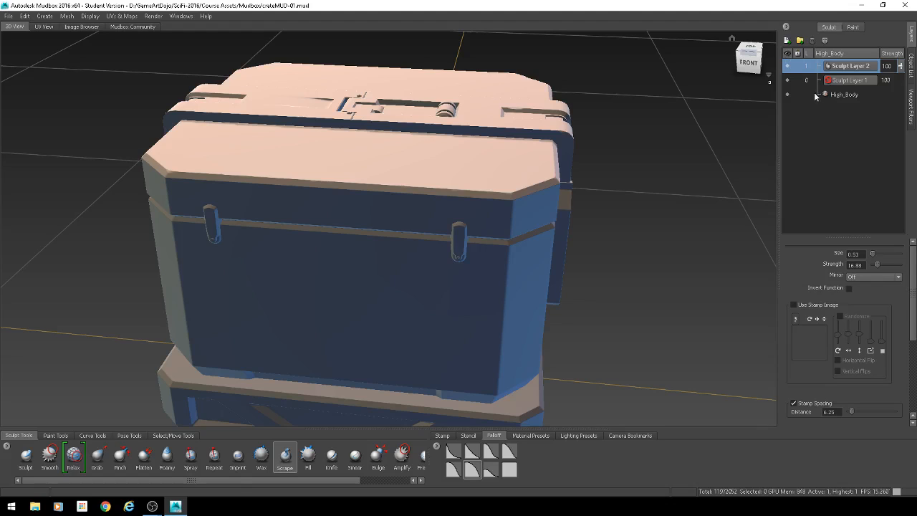
click(787, 40)
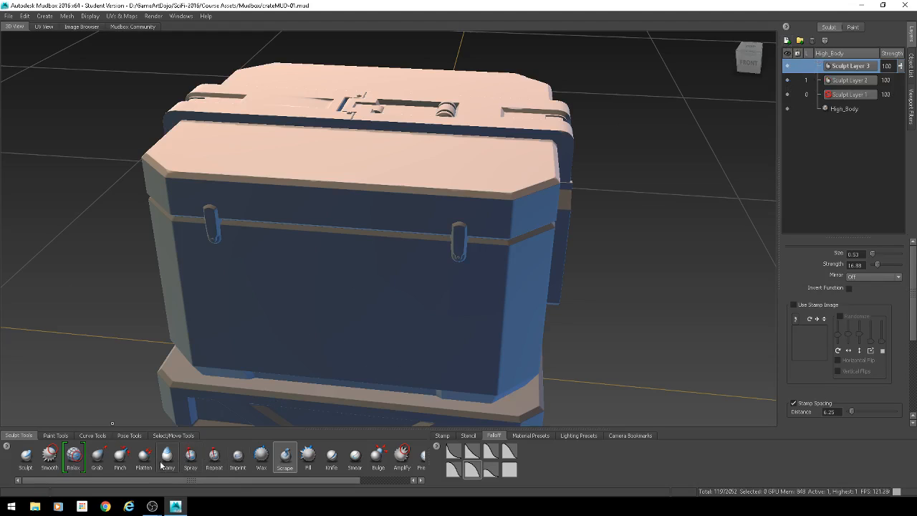
drag(145, 480, 172, 481)
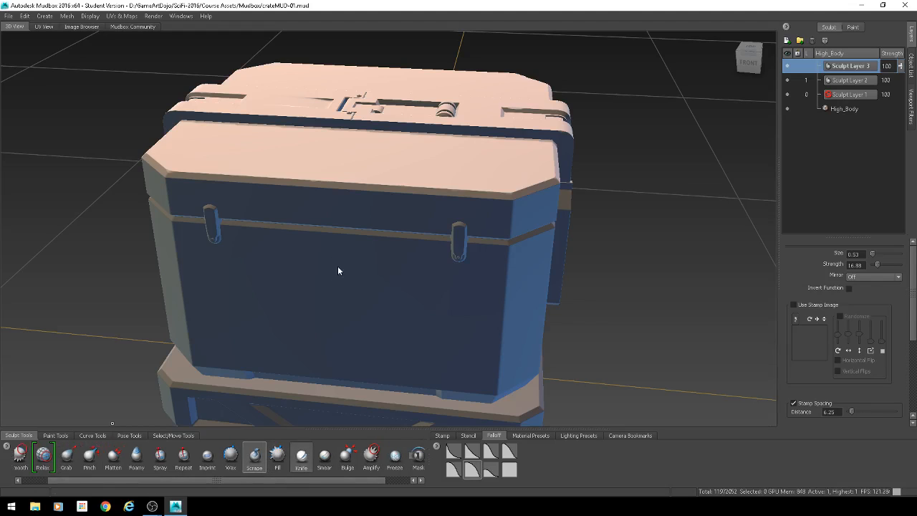
alt+drag(338, 270, 352, 248)
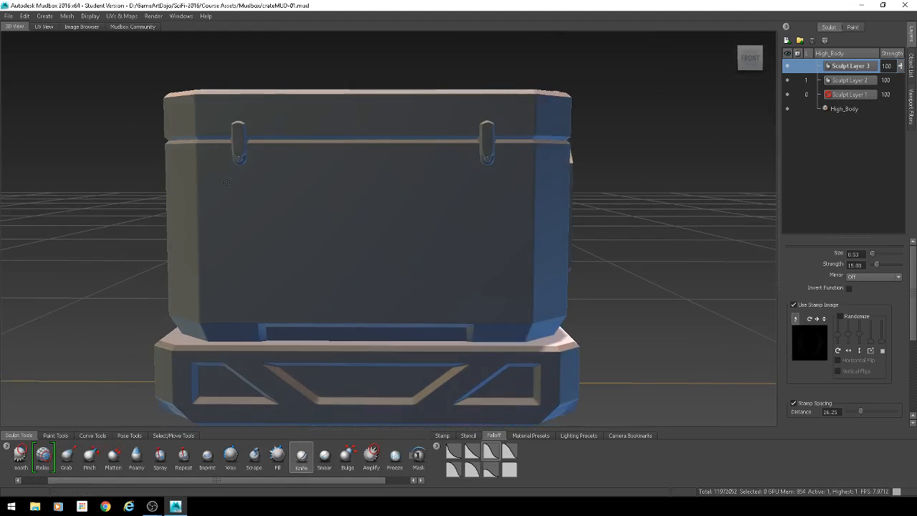
Try diagonal and vertical knife cuts across the crate's large front panel and undo each one.
drag(209, 174, 409, 298)
mouse_move(416, 266)
alt+mouse_down()
mouse_move(403, 265)
mouse_move(426, 267)
alt+mouse_up()
key(ctrl+z)
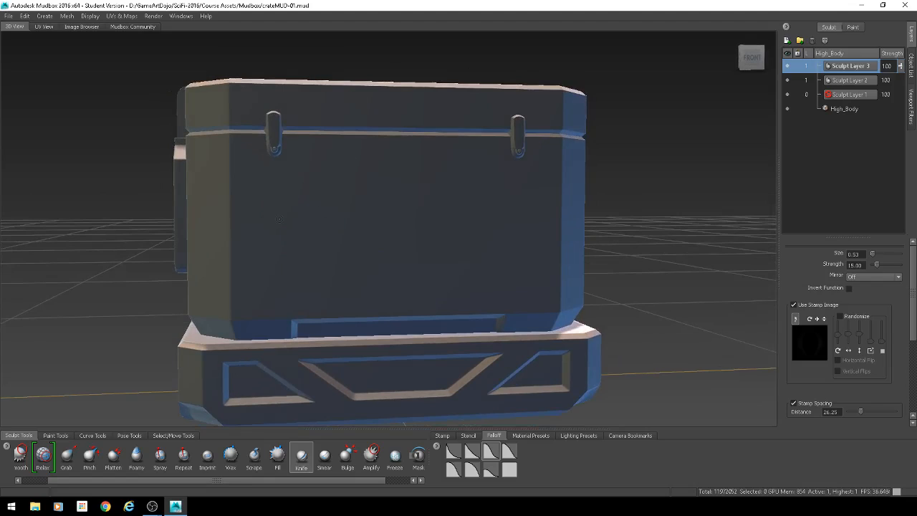
drag(295, 256, 295, 165)
key(ctrl+z)
drag(235, 177, 458, 302)
key(ctrl+z)
drag(275, 186, 401, 268)
key(ctrl+z)
Cut a diagonal scratch low on the front panel with the Knife tool.
drag(464, 304, 505, 319)
alt+drag(398, 227, 351, 256)
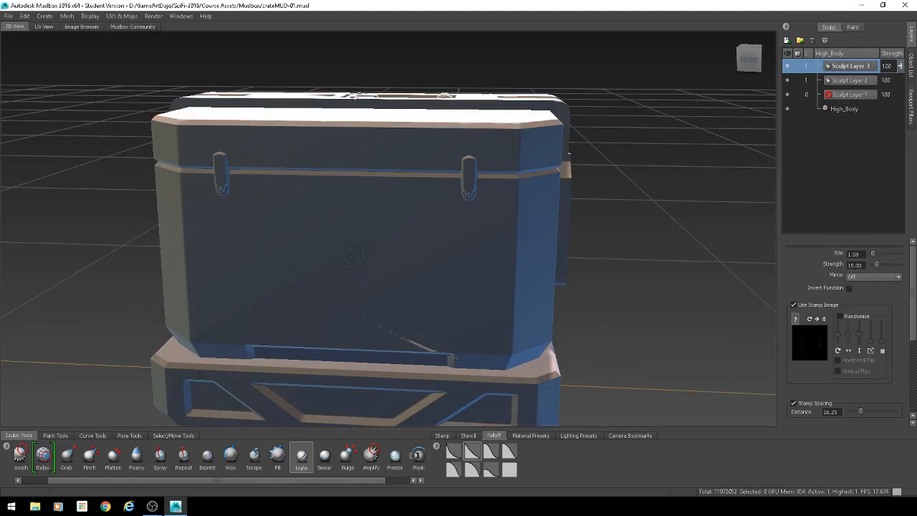
Undo the low scratch on the front panel, and try and undo two more diagonal knife cuts there.
key(ctrl+z)
drag(204, 208, 271, 261)
drag(359, 314, 401, 331)
key(ctrl+z)
key(ctrl+z)
alt+drag(430, 237, 494, 207)
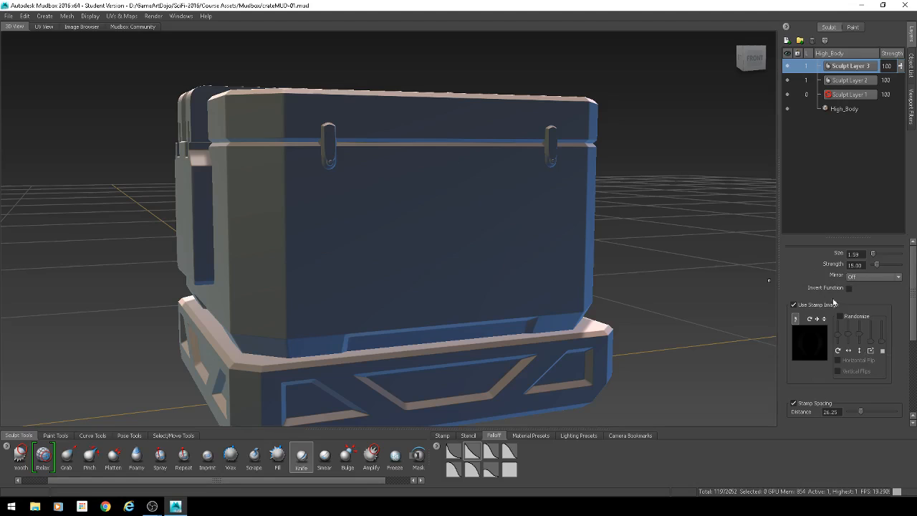
Turn off the stamp image and the stencil, and enable Steady Stroke for the Knife tool.
scroll(843, 336, down, 3)
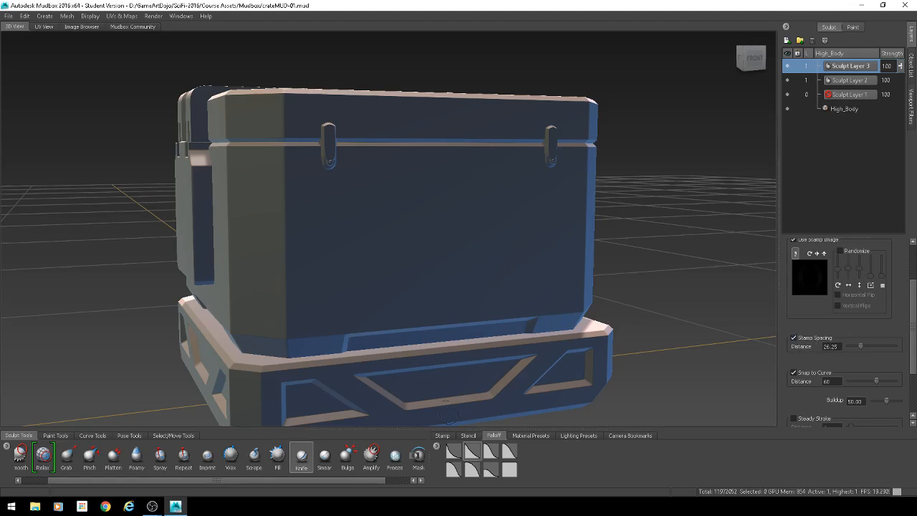
click(442, 436)
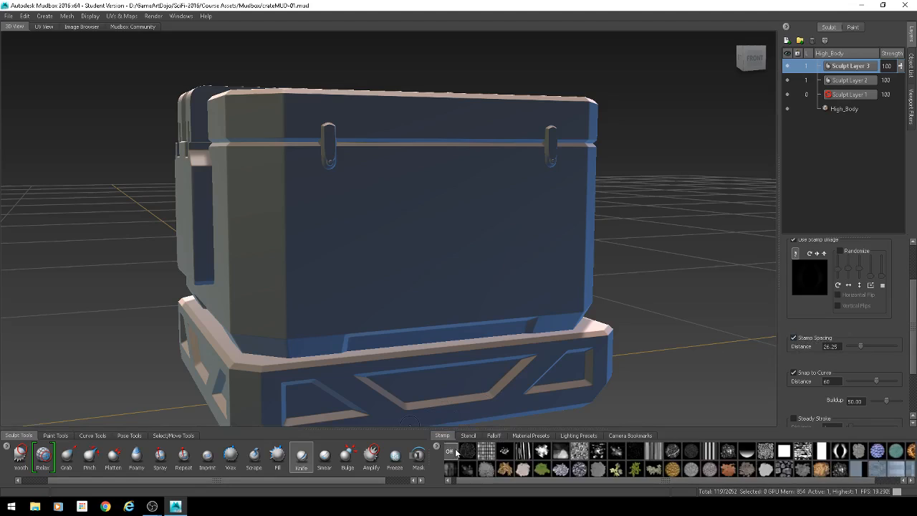
click(454, 451)
click(467, 435)
click(453, 452)
click(490, 436)
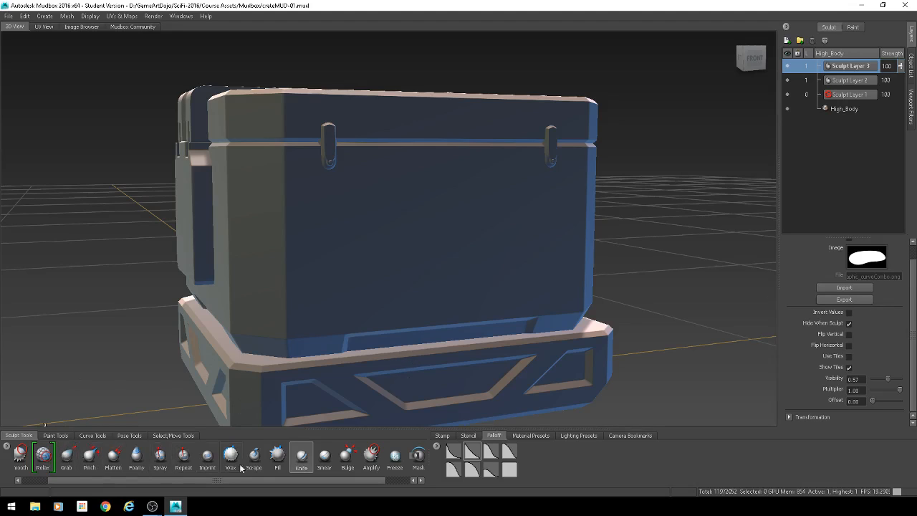
click(300, 458)
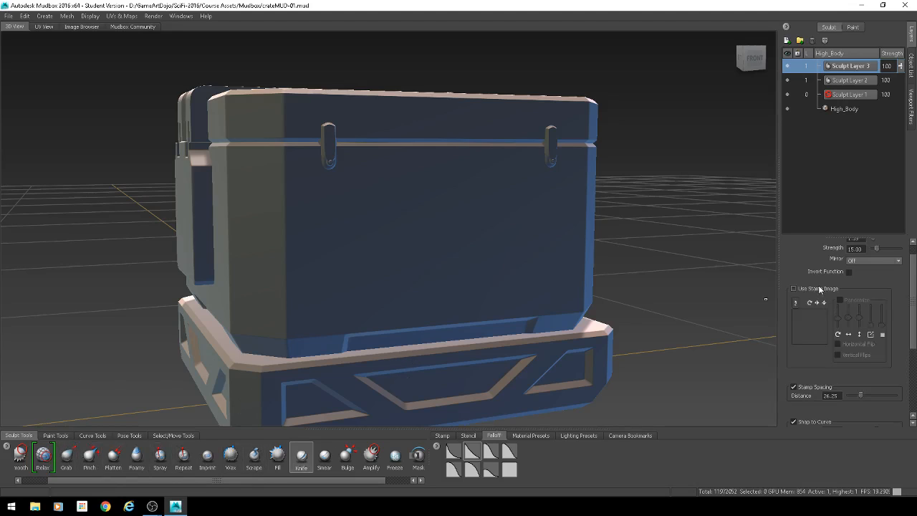
mouse_move(913, 290)
mouse_down()
mouse_move(913, 274)
mouse_move(913, 348)
mouse_up()
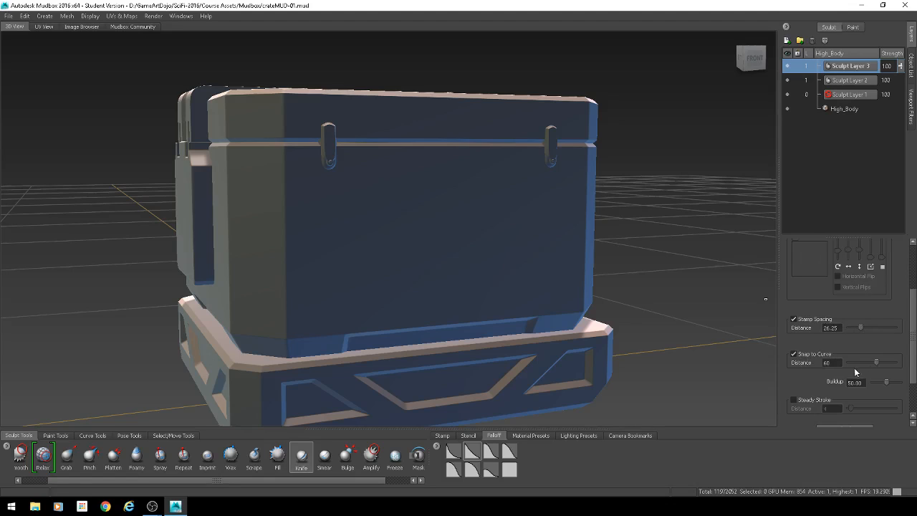
scroll(855, 372, down, 2)
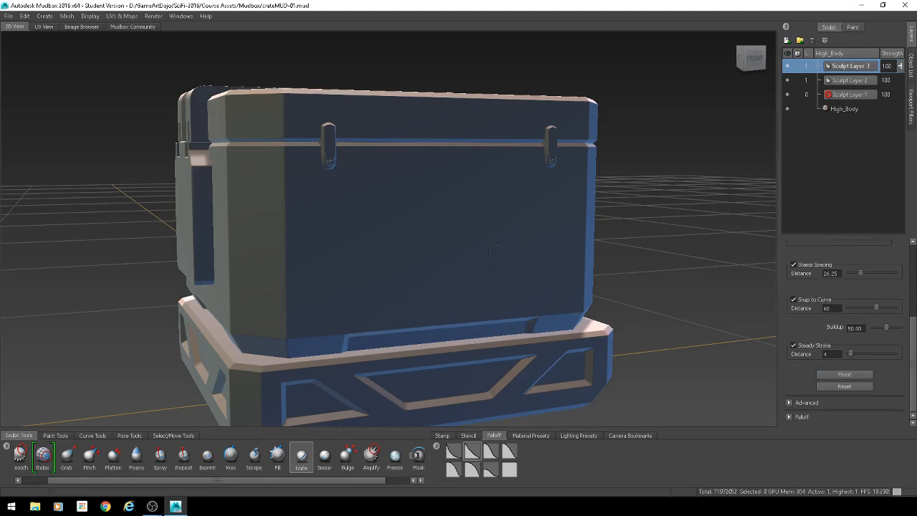
Try long looping knife strokes across the crate's top and its front panel, undoing each one.
alt+drag(383, 258, 389, 321)
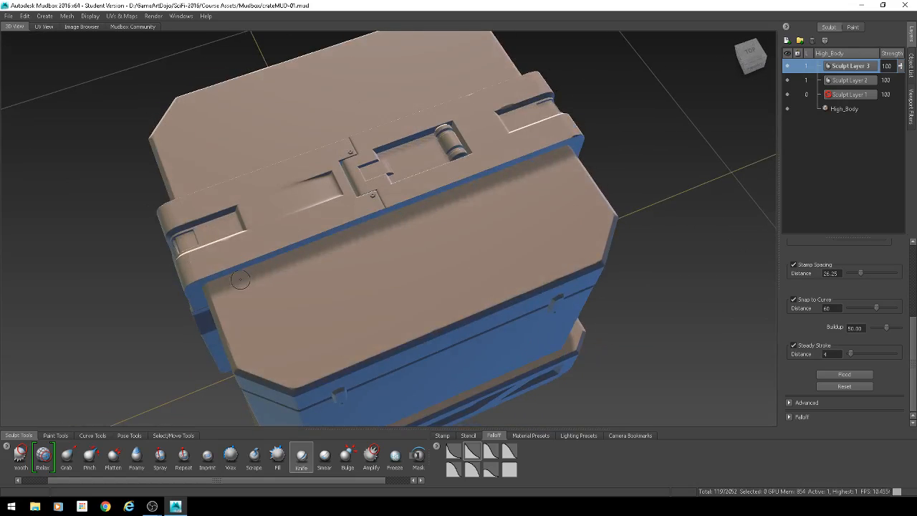
mouse_move(241, 290)
mouse_down()
mouse_move(394, 320)
mouse_move(473, 286)
mouse_move(519, 227)
mouse_move(584, 208)
mouse_move(525, 279)
mouse_move(379, 258)
mouse_move(315, 219)
mouse_move(203, 265)
mouse_move(308, 315)
mouse_move(405, 240)
mouse_move(315, 104)
mouse_move(523, 185)
mouse_move(422, 286)
mouse_move(355, 328)
mouse_up()
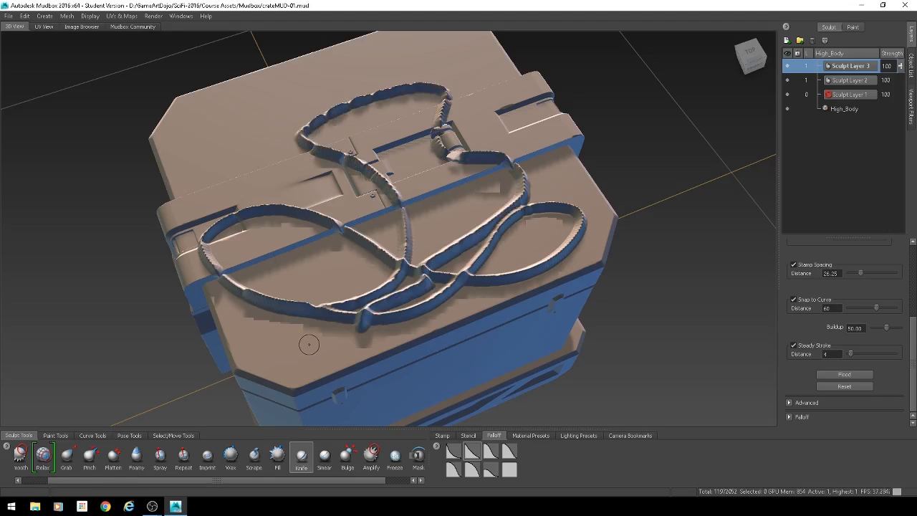
key(ctrl+z)
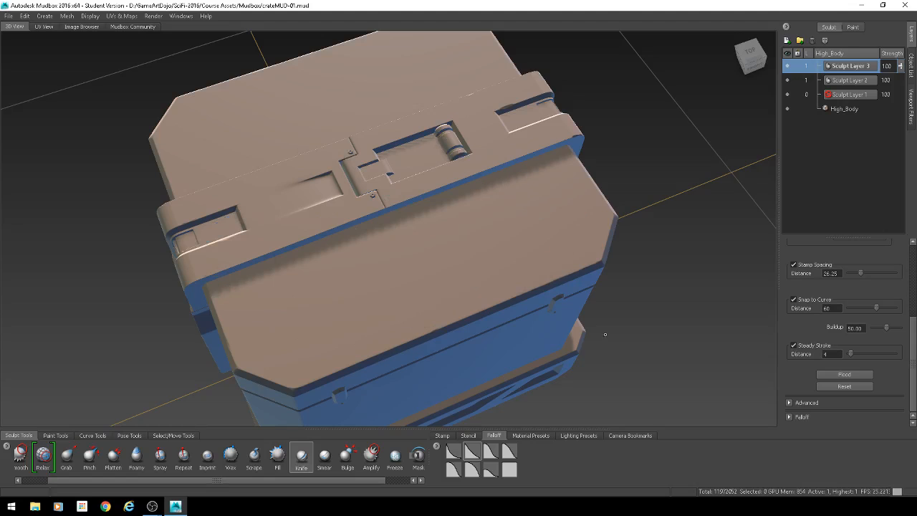
alt+drag(594, 313, 408, 237)
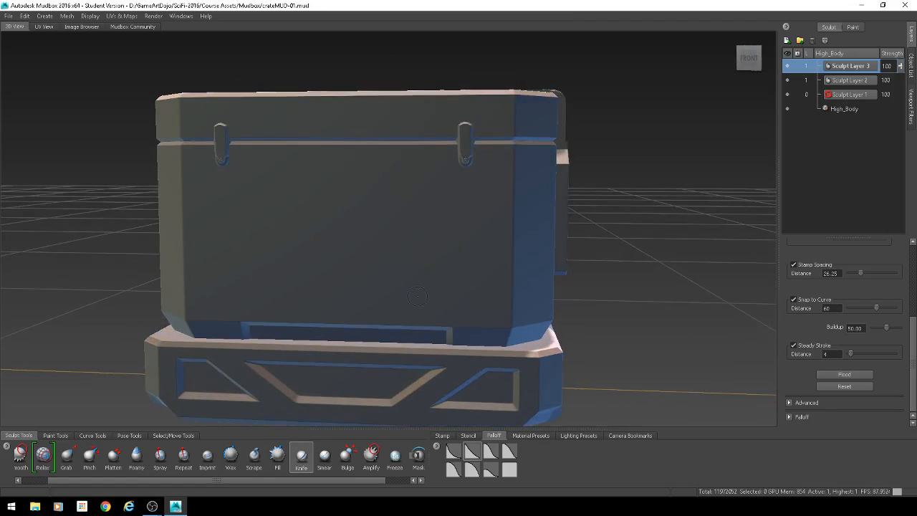
alt+drag(235, 254, 278, 221)
mouse_move(228, 134)
mouse_down()
mouse_move(244, 164)
mouse_move(309, 216)
mouse_move(419, 204)
mouse_move(372, 147)
mouse_move(333, 201)
mouse_move(441, 205)
mouse_move(451, 168)
mouse_move(322, 161)
mouse_move(458, 190)
mouse_move(440, 150)
mouse_up()
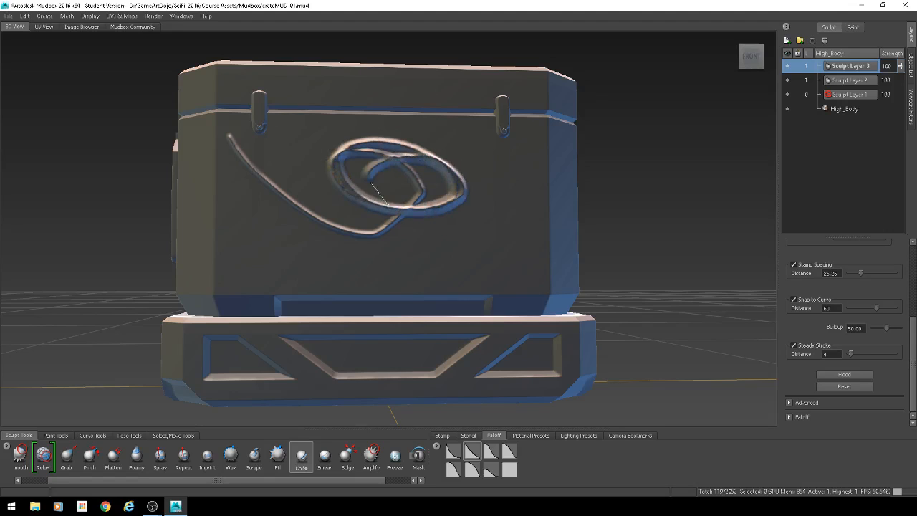
key(ctrl+z)
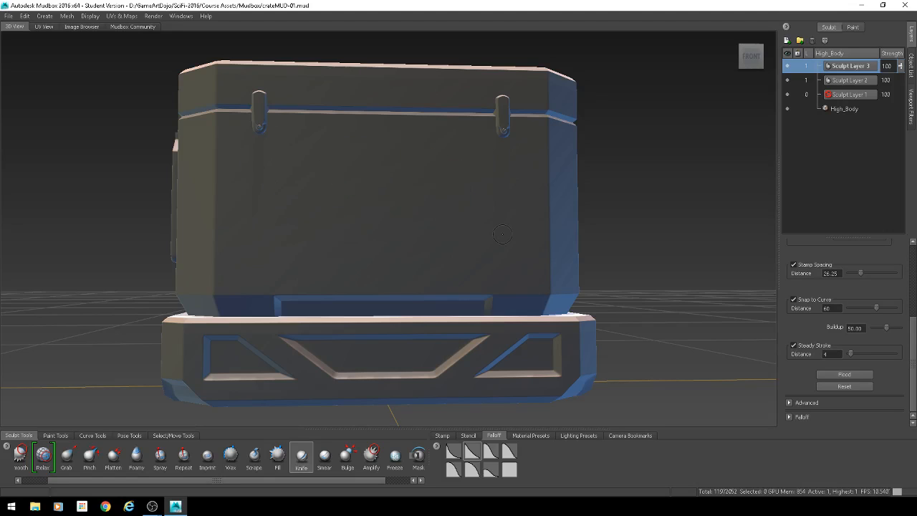
Cut two looping test strokes on the front panel, one with Steady Stroke off and one with it on.
click(793, 346)
mouse_move(236, 155)
mouse_down()
mouse_move(252, 188)
mouse_move(350, 171)
mouse_move(264, 166)
mouse_move(304, 250)
mouse_up()
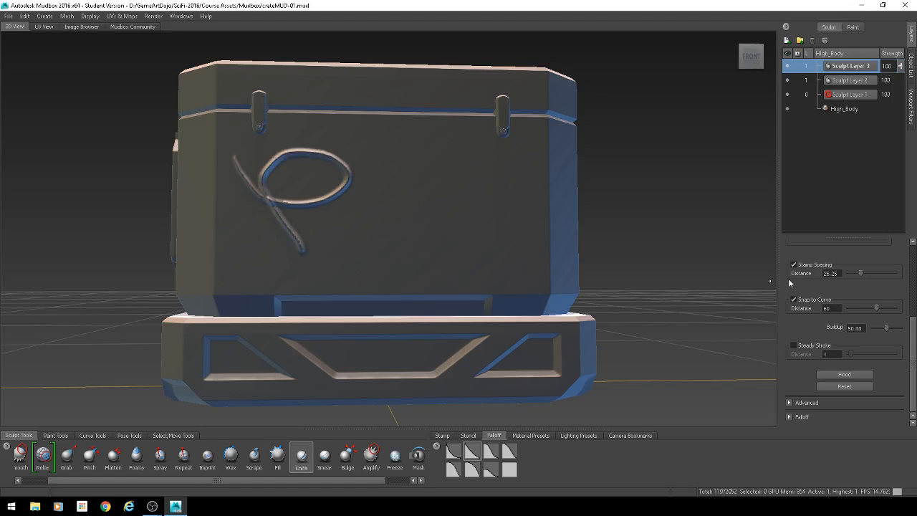
click(793, 346)
mouse_move(376, 189)
mouse_down()
mouse_move(417, 204)
mouse_move(489, 192)
mouse_move(425, 172)
mouse_move(394, 223)
mouse_move(433, 259)
mouse_move(458, 260)
mouse_up()
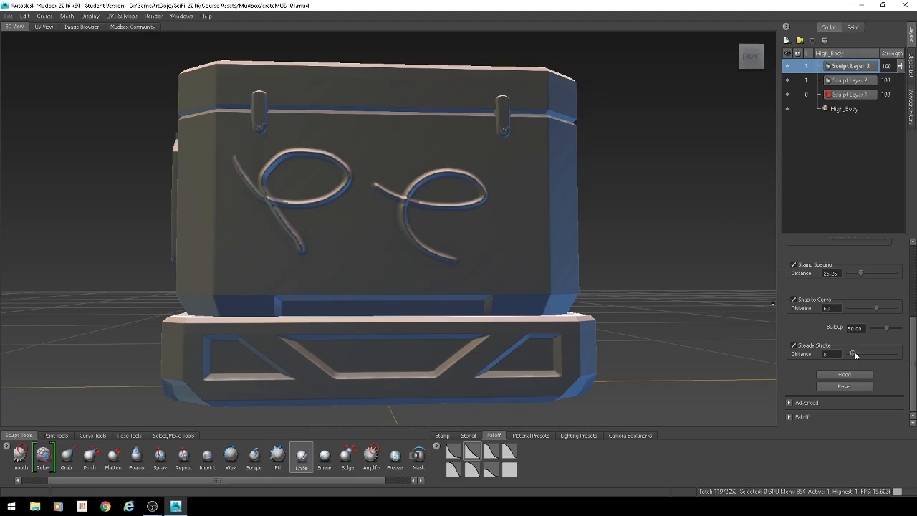
Raise the Steady Stroke distance to 14, try two diagonal knife cuts on the back panel and undo both.
drag(852, 353, 855, 353)
mouse_move(616, 281)
alt+mouse_down()
mouse_move(534, 261)
mouse_move(207, 231)
mouse_move(218, 240)
alt+mouse_up()
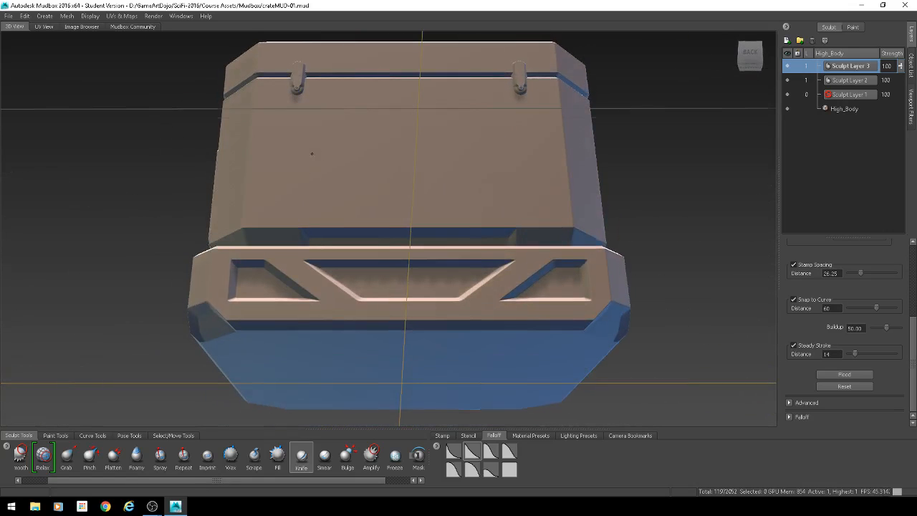
alt+drag(312, 152, 312, 184)
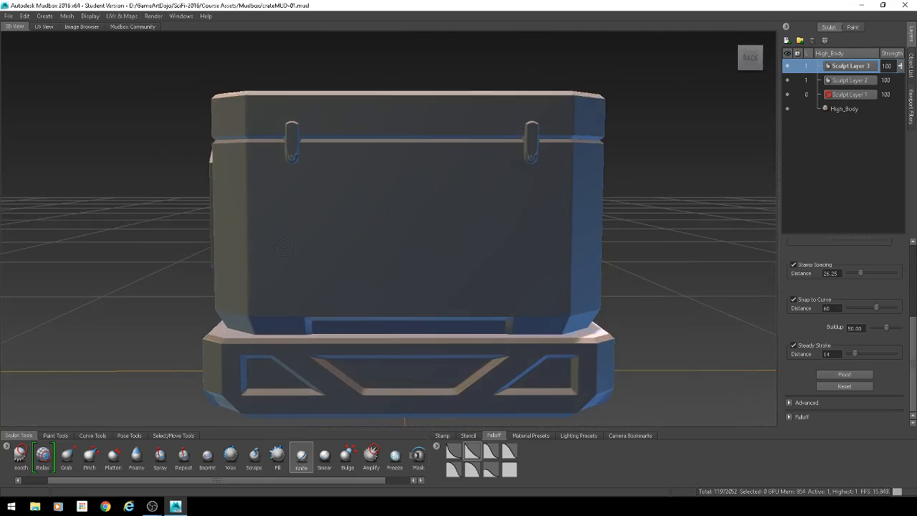
mouse_move(265, 284)
mouse_down()
mouse_move(420, 242)
mouse_move(482, 174)
mouse_move(300, 158)
mouse_move(230, 248)
mouse_move(336, 301)
mouse_move(494, 336)
mouse_move(600, 183)
mouse_move(383, 148)
mouse_move(475, 231)
mouse_move(599, 169)
mouse_up()
key(ctrl+z)
mouse_move(301, 283)
mouse_down()
mouse_move(379, 246)
mouse_move(323, 195)
mouse_move(270, 265)
mouse_move(396, 243)
mouse_move(290, 222)
mouse_move(401, 240)
mouse_move(366, 156)
mouse_move(423, 180)
mouse_move(475, 233)
mouse_move(404, 183)
mouse_move(558, 192)
mouse_move(403, 219)
mouse_move(560, 234)
mouse_move(499, 212)
mouse_up()
key(ctrl+z)
Undo the two looping test strokes on the front panel.
mouse_move(362, 231)
alt+mouse_down()
mouse_move(624, 262)
mouse_move(682, 257)
alt+mouse_up()
key(ctrl+z)
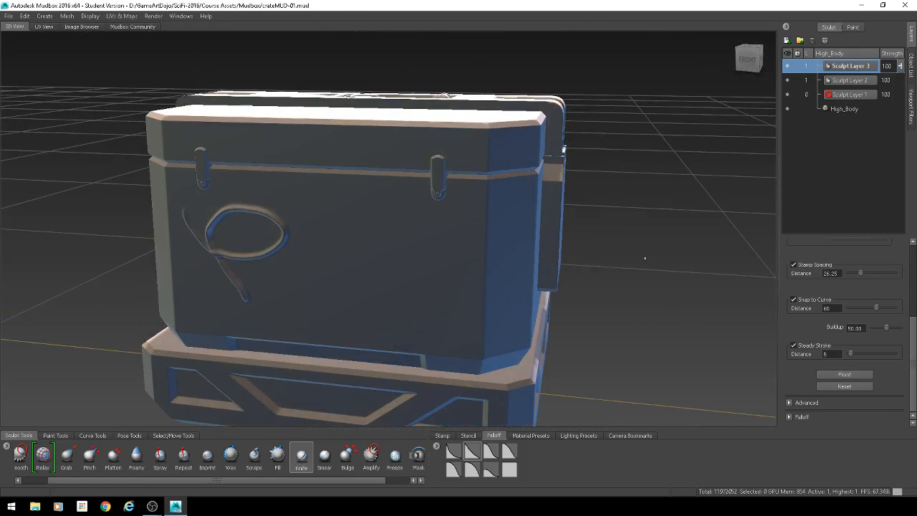
key(ctrl+z)
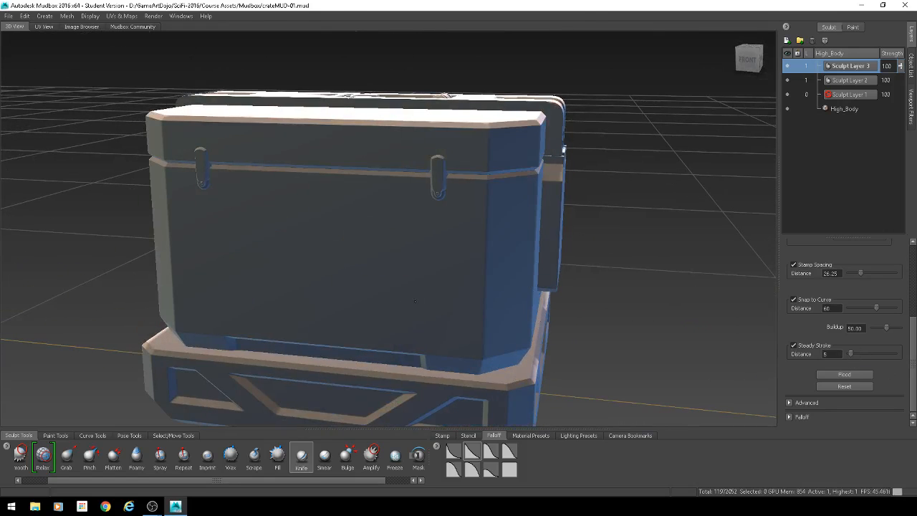
Try several roughly parallel diagonal knife cuts across the front panel with a Steady Stroke distance of 5.
alt+drag(415, 301, 442, 286)
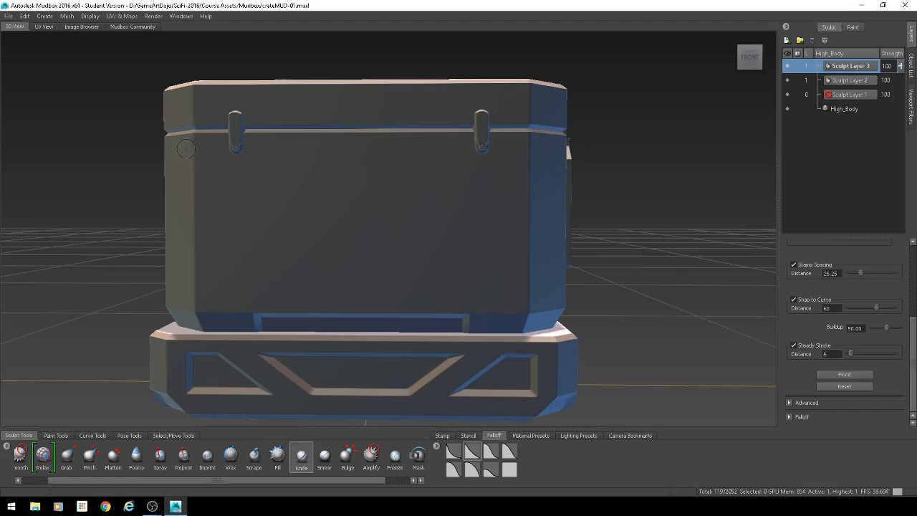
mouse_move(186, 149)
mouse_down()
mouse_move(313, 210)
mouse_move(523, 286)
mouse_up()
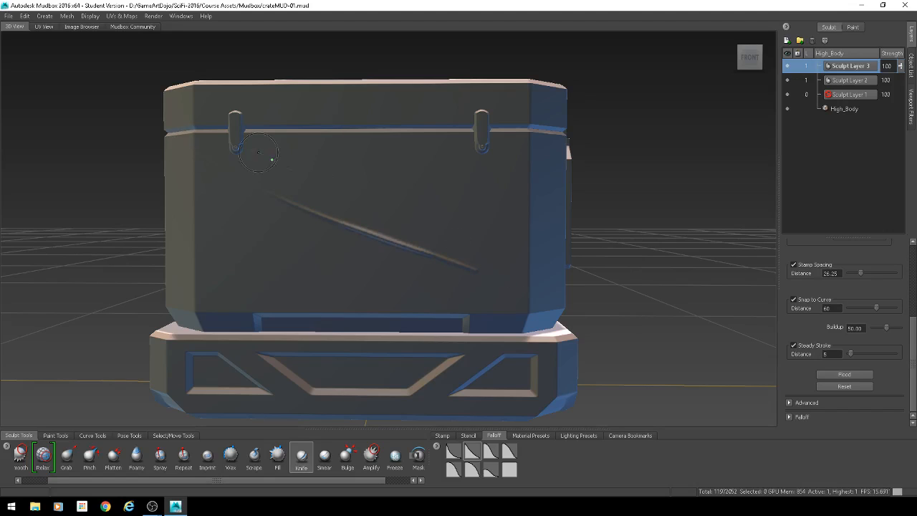
drag(257, 152, 591, 275)
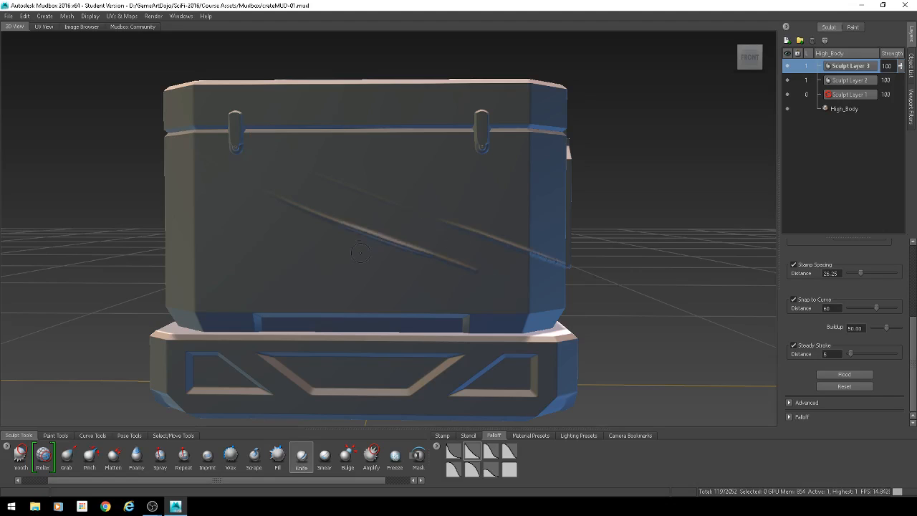
key(ctrl+z)
drag(286, 155, 437, 217)
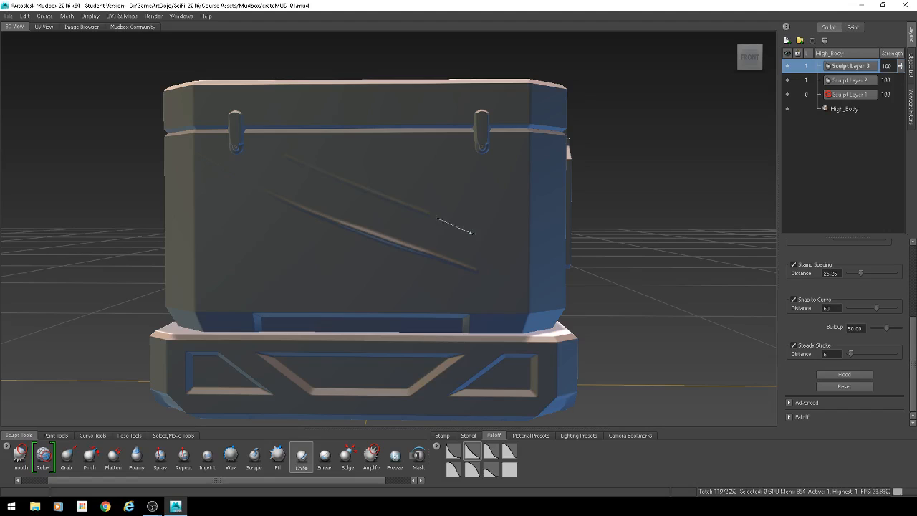
drag(249, 160, 523, 289)
mouse_move(283, 169)
mouse_down()
mouse_move(502, 251)
mouse_move(774, 162)
mouse_up()
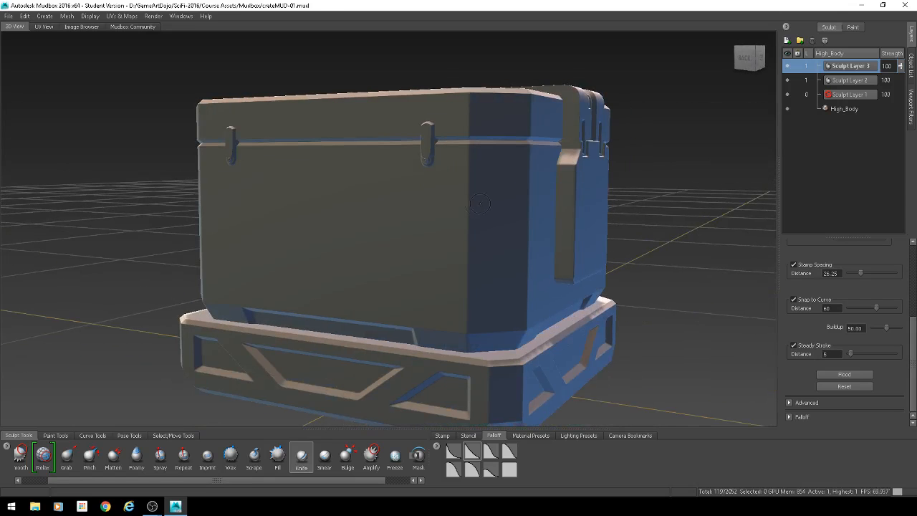
Try slanted knife cuts across the back panel's vertical corner and undo the recent cuts.
mouse_move(501, 99)
mouse_down()
mouse_move(500, 194)
mouse_move(470, 192)
mouse_move(411, 220)
mouse_up()
drag(487, 189, 411, 223)
scroll(513, 200, up, 4)
alt+drag(512, 200, 566, 207)
mouse_move(595, 193)
alt+mouse_down()
mouse_move(605, 202)
mouse_move(263, 196)
mouse_move(389, 157)
mouse_move(381, 173)
alt+mouse_up()
key(ctrl+z)
key(ctrl+z)
key(ctrl+z)
Try a series of long diagonal knife cuts across the front panel and undo them.
alt+right_drag(381, 174, 386, 194)
alt+drag(387, 195, 368, 193)
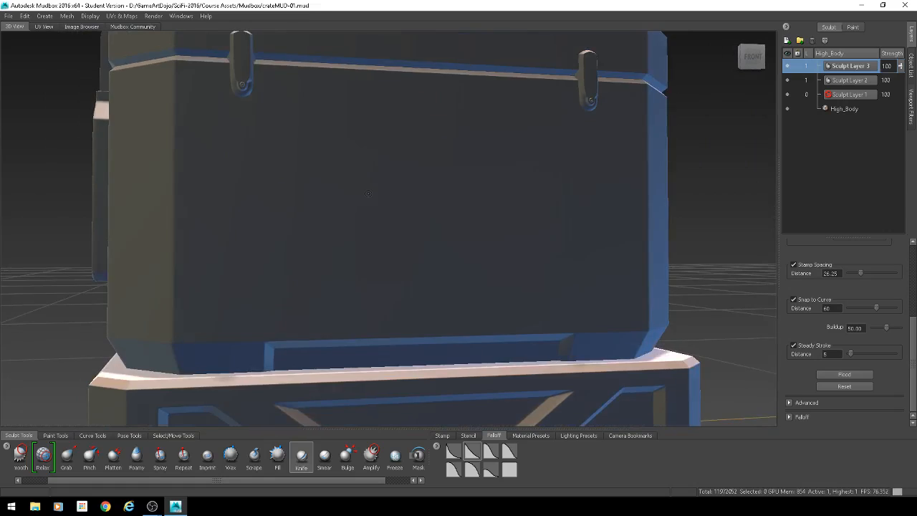
scroll(370, 194, down, 2)
key(m)
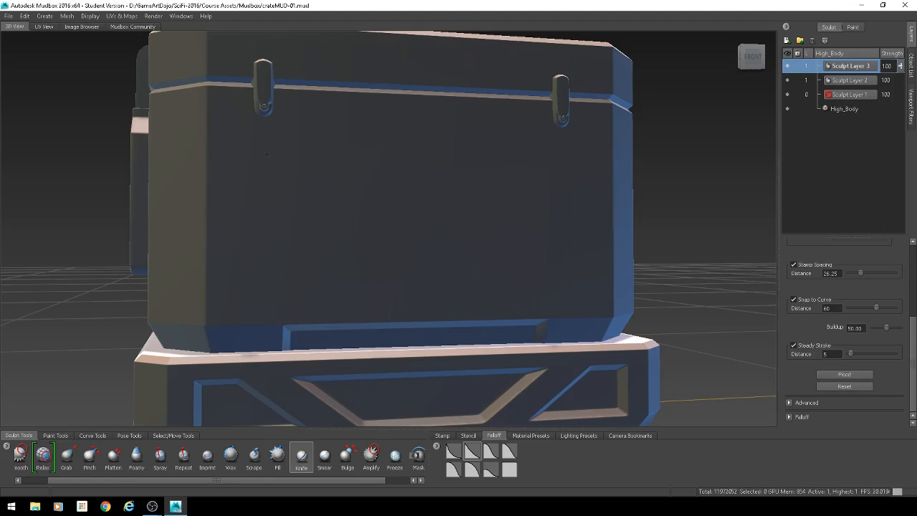
mouse_move(219, 134)
mouse_down()
mouse_move(417, 229)
mouse_move(586, 283)
mouse_up()
drag(290, 134, 554, 234)
key(ctrl+z)
scroll(561, 226, down, 5)
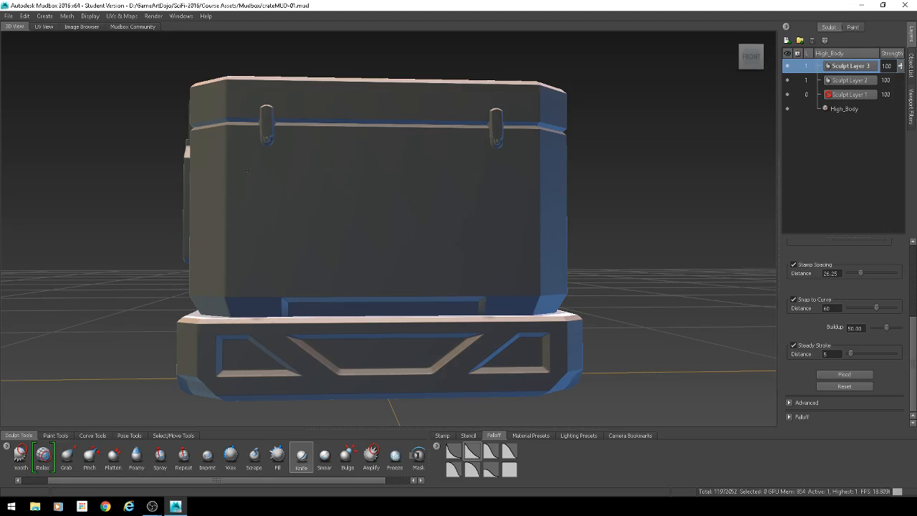
mouse_move(245, 160)
mouse_down()
mouse_move(361, 227)
mouse_move(428, 242)
mouse_up()
mouse_move(270, 190)
mouse_down()
mouse_move(377, 246)
mouse_move(510, 288)
mouse_up()
key(ctrl+z)
Cut a long thin diagonal scratch across the front panel, with shorter knife scratches beside it.
mouse_move(235, 169)
mouse_down()
mouse_move(465, 265)
mouse_move(542, 279)
mouse_up()
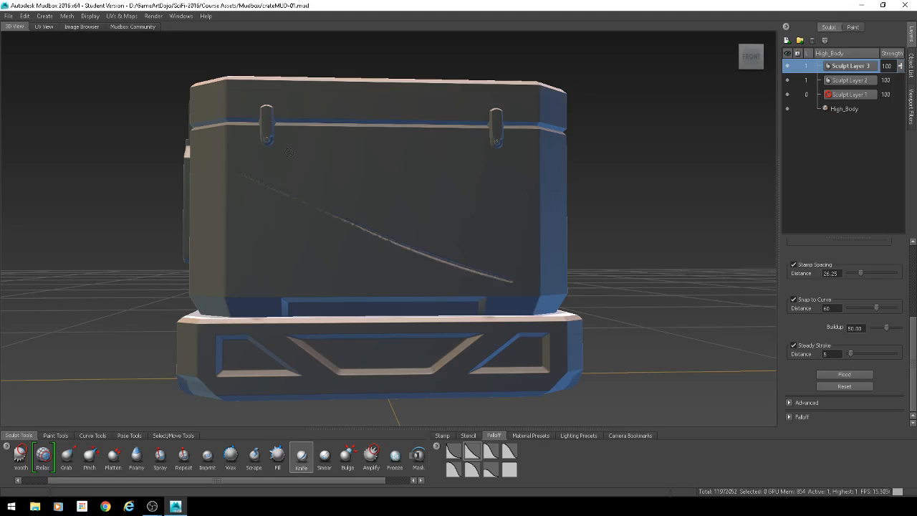
mouse_move(289, 152)
mouse_down()
mouse_move(530, 251)
mouse_move(401, 252)
mouse_move(575, 233)
mouse_move(301, 249)
mouse_move(386, 217)
mouse_move(429, 218)
mouse_up()
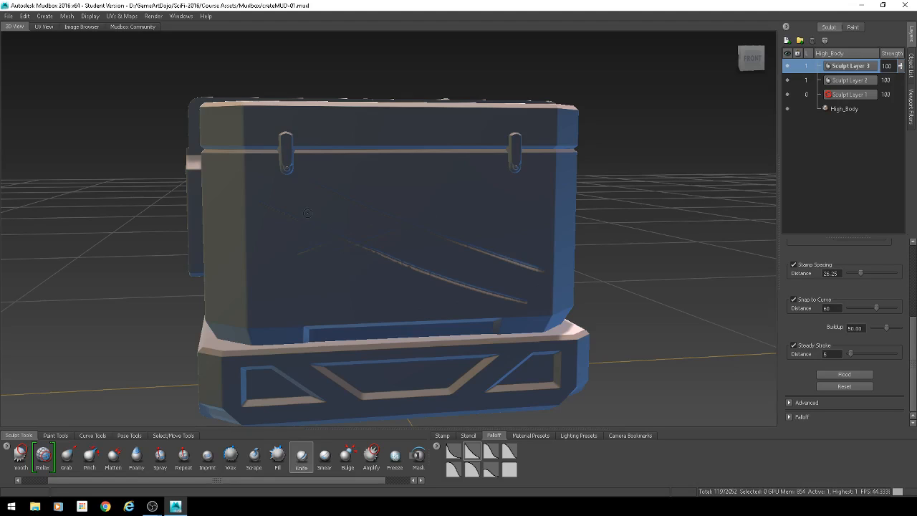
mouse_move(328, 199)
mouse_down()
mouse_move(429, 179)
mouse_move(461, 193)
mouse_up()
Cut slanted knife scratches around a vertical corner of the back panel and short thin scratches on the lid.
alt+right_drag(523, 152, 566, 172)
mouse_move(559, 179)
alt+mouse_down()
mouse_move(447, 205)
mouse_move(325, 181)
mouse_move(374, 179)
mouse_move(283, 204)
alt+mouse_up()
drag(354, 198, 263, 226)
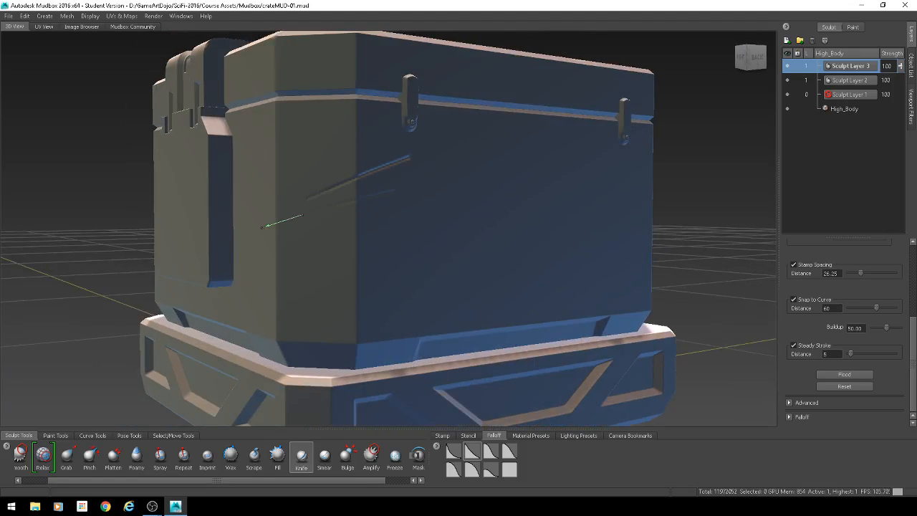
alt+drag(466, 209, 214, 247)
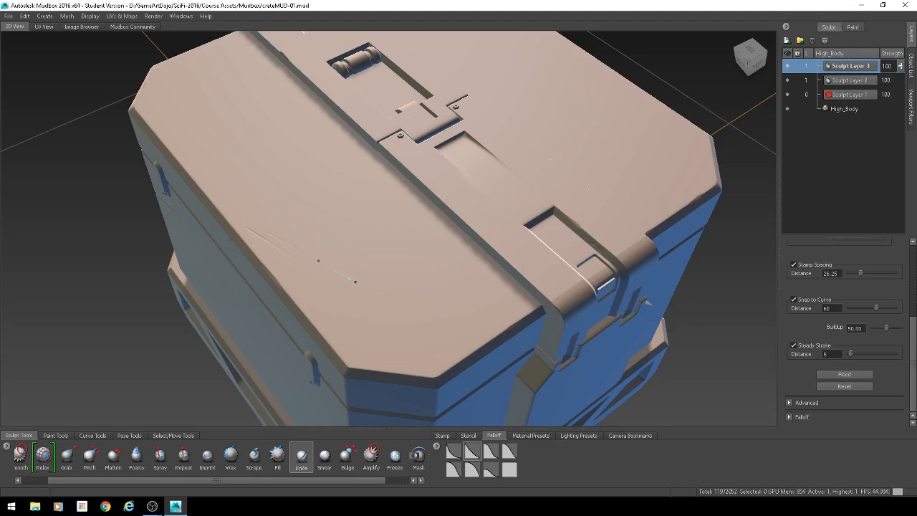
alt+drag(536, 262, 654, 152)
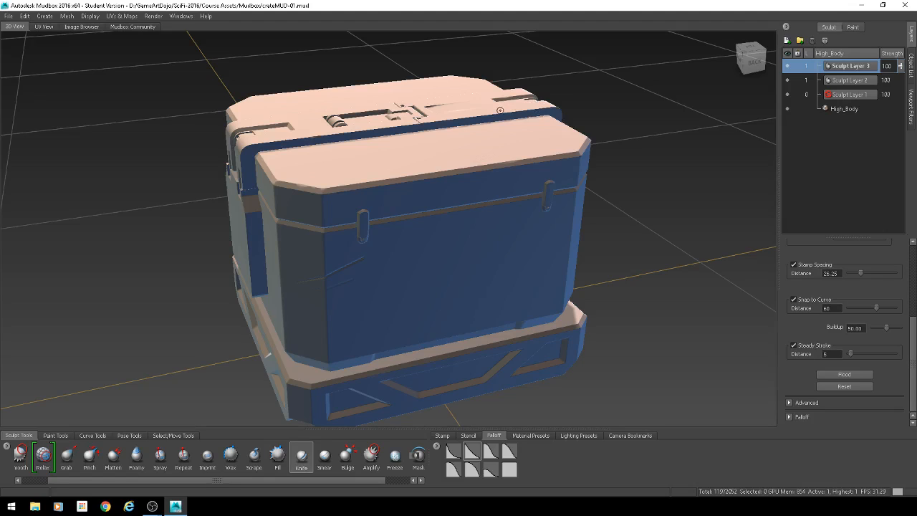
Cut short, slightly slanted knife scratches across the corner of the base frame beneath the back panel.
alt+drag(436, 148, 478, 144)
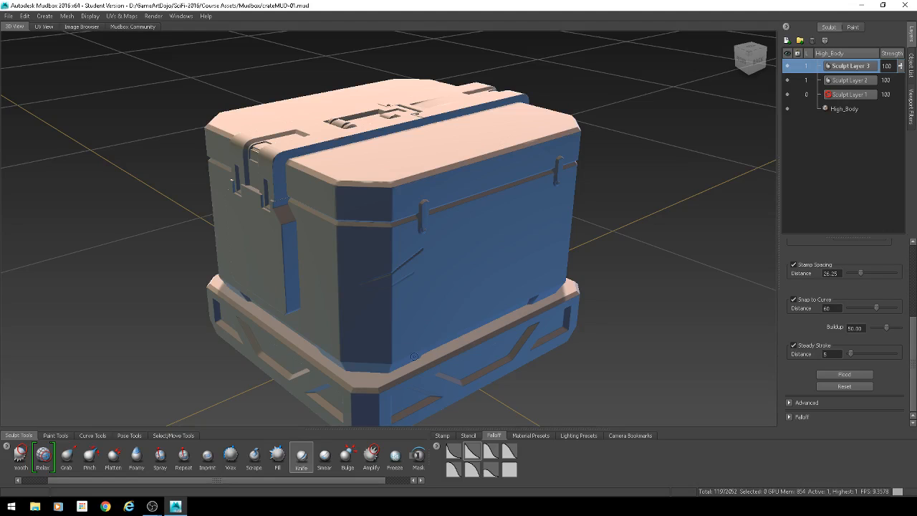
alt+drag(434, 363, 375, 379)
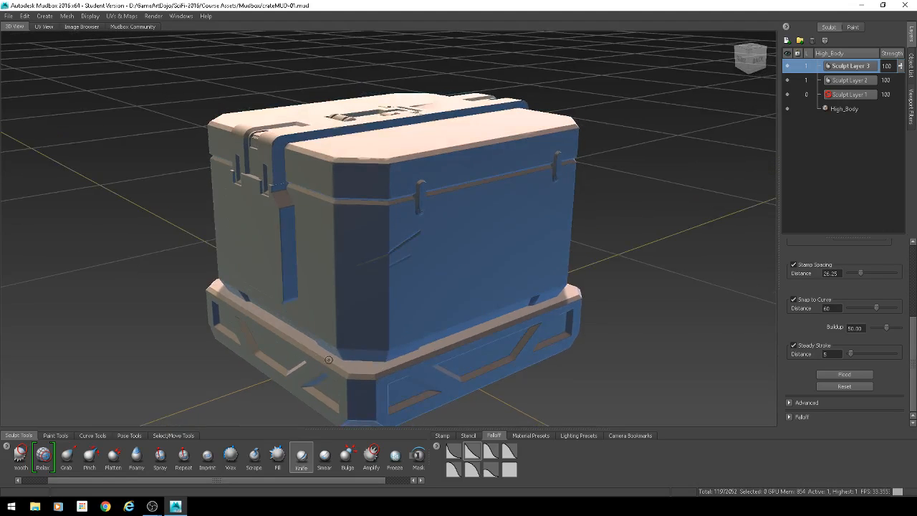
alt+drag(427, 363, 435, 336)
alt+middle_drag(436, 360, 408, 284)
alt+right_drag(408, 283, 416, 310)
alt+drag(416, 310, 417, 309)
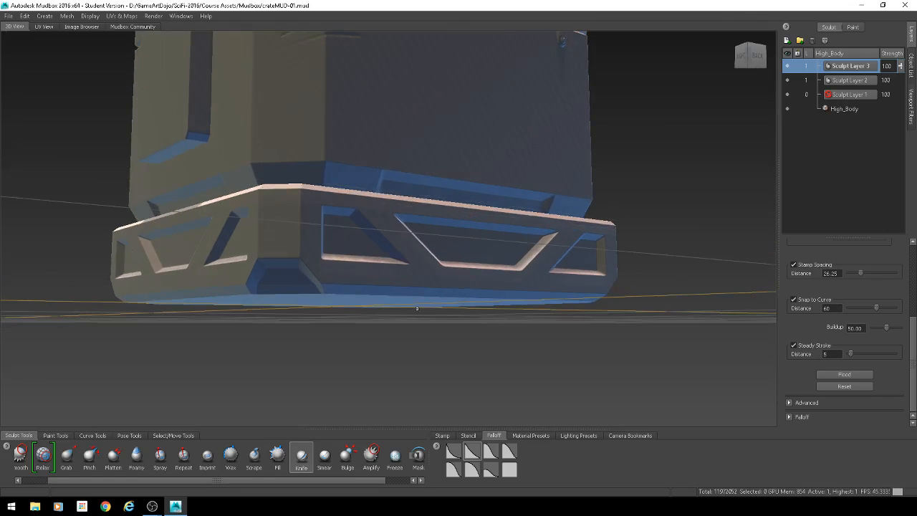
alt+drag(726, 230, 720, 257)
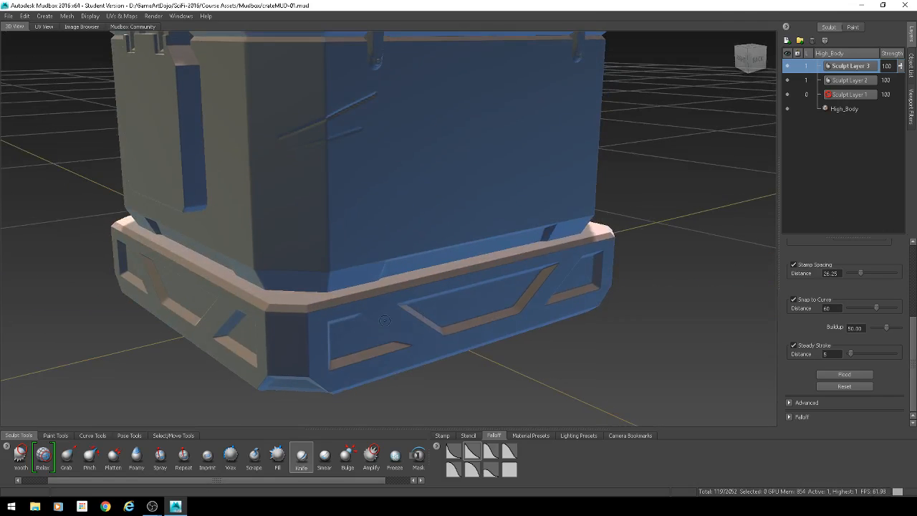
drag(299, 321, 405, 304)
drag(290, 320, 373, 309)
drag(322, 320, 396, 303)
drag(286, 334, 371, 323)
Cut two long thin knife scratches along the lower edge of the base frame's front side.
alt+drag(642, 318, 337, 290)
drag(287, 355, 498, 337)
drag(307, 345, 499, 323)
Widen the area that holds the sculpt layers and tool settings.
drag(779, 304, 703, 298)
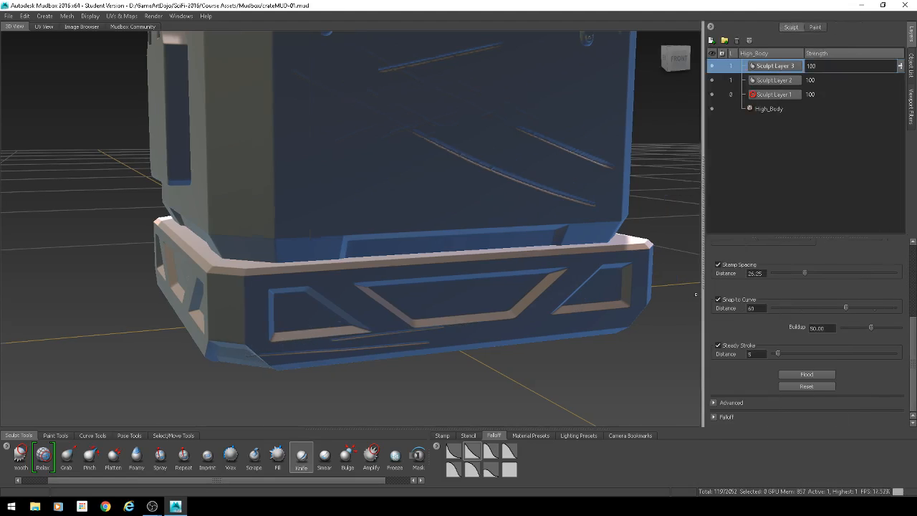
alt+drag(578, 280, 524, 304)
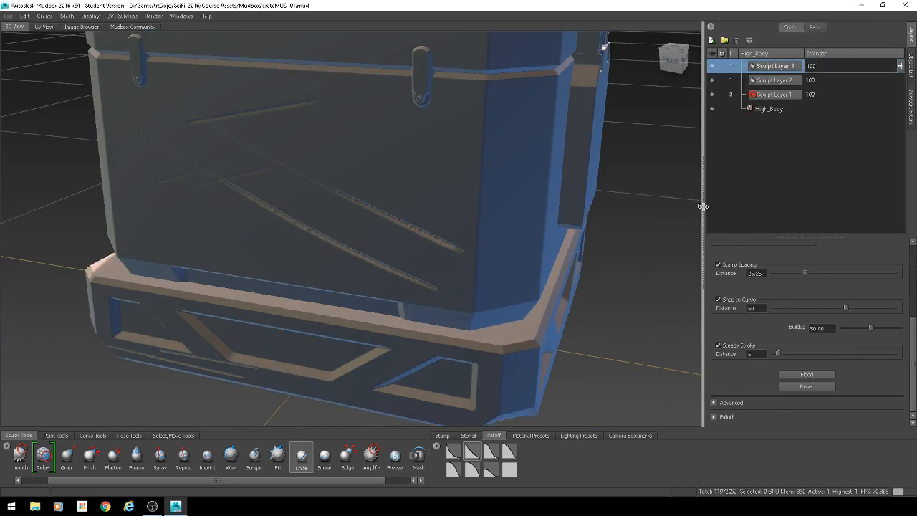
drag(706, 212, 762, 212)
Cut one short thin knife scratch on the wide flat section of the lid above the front panel.
alt+drag(604, 214, 550, 225)
alt+right_drag(549, 225, 484, 194)
alt+drag(483, 194, 619, 232)
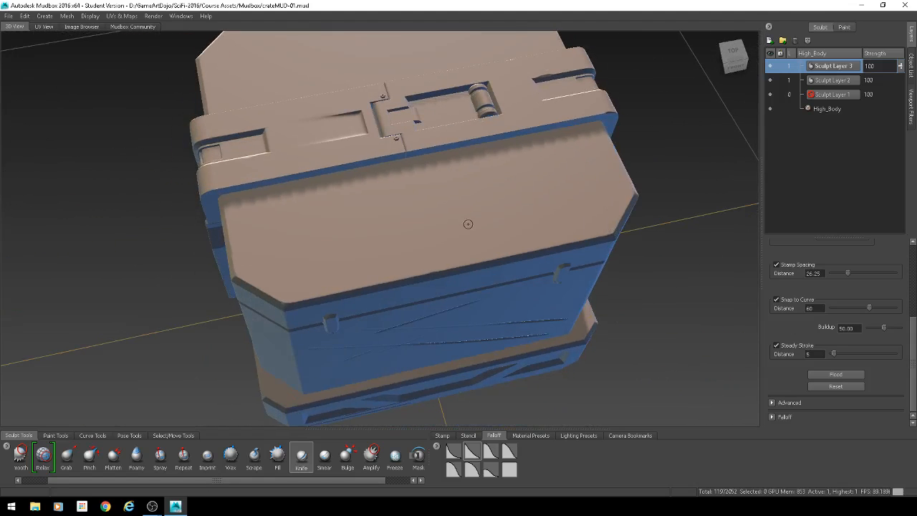
alt+drag(455, 229, 496, 208)
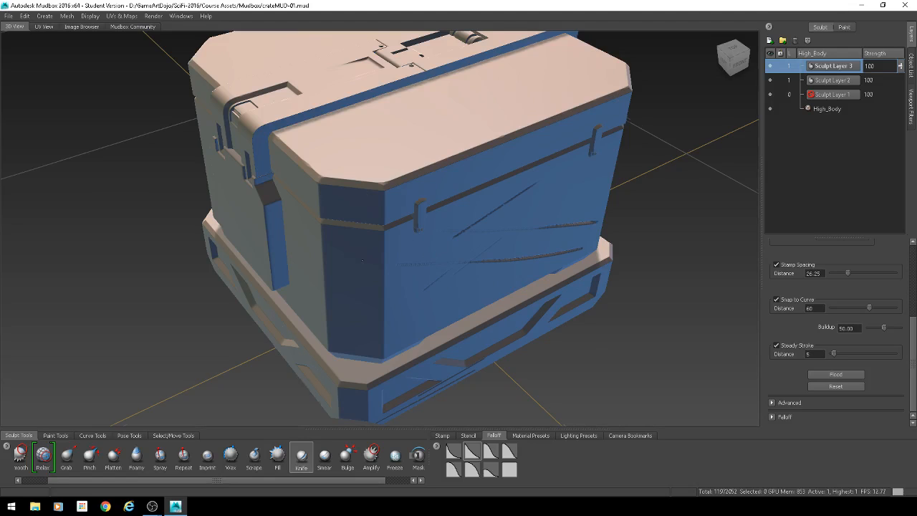
alt+drag(362, 259, 419, 259)
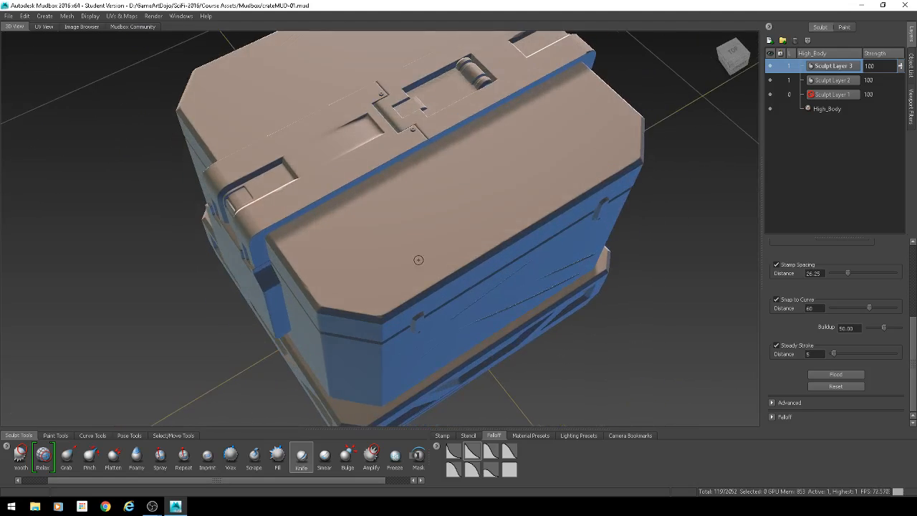
drag(364, 219, 410, 201)
Try three long diagonal knife cuts across the front section of the lid and undo each one.
drag(366, 228, 534, 164)
key(ctrl+z)
drag(412, 214, 582, 149)
key(ctrl+z)
drag(387, 232, 506, 191)
key(ctrl+z)
Cut two long, deeper parallel diagonal scratches across the front section of the lid with a larger, stronger knife brush.
key(m)
drag(348, 259, 534, 185)
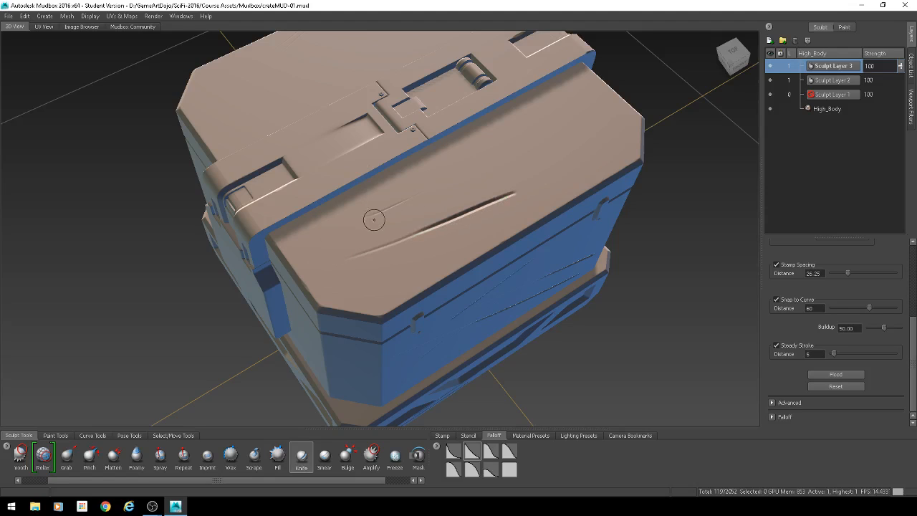
drag(394, 228, 615, 142)
key(ctrl+z)
mouse_move(380, 228)
mouse_down()
mouse_move(634, 134)
mouse_move(666, 133)
mouse_up()
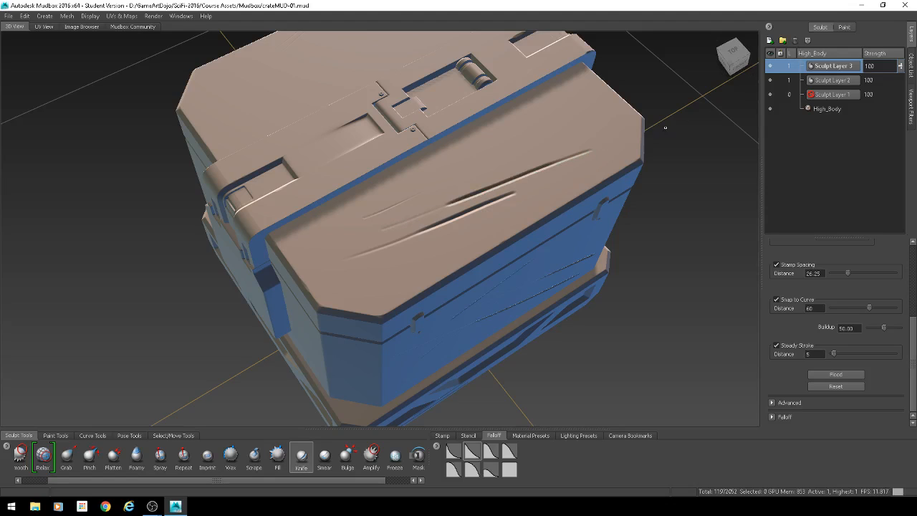
Switch to the Pinch tool and adjust its brush size and strength for the lid scratches.
scroll(602, 179, up, 1)
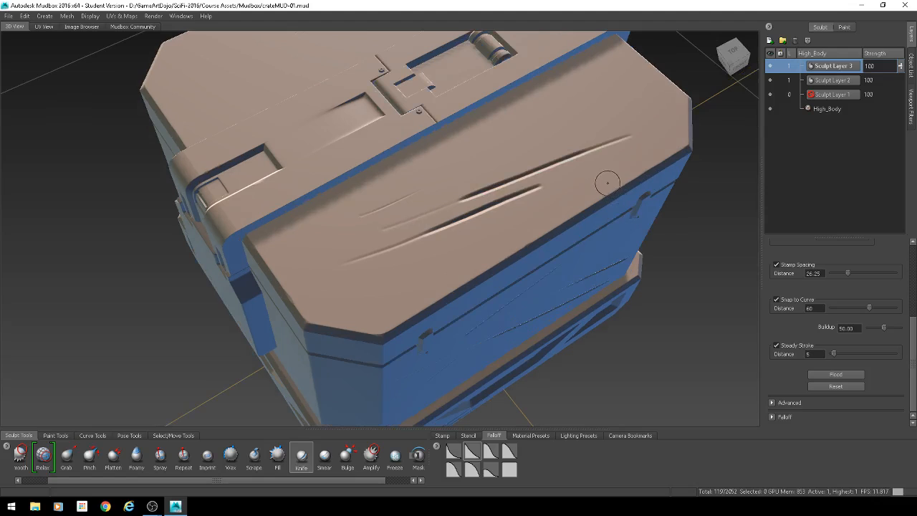
mouse_move(598, 180)
alt+mouse_down()
mouse_move(623, 172)
mouse_move(624, 188)
alt+mouse_up()
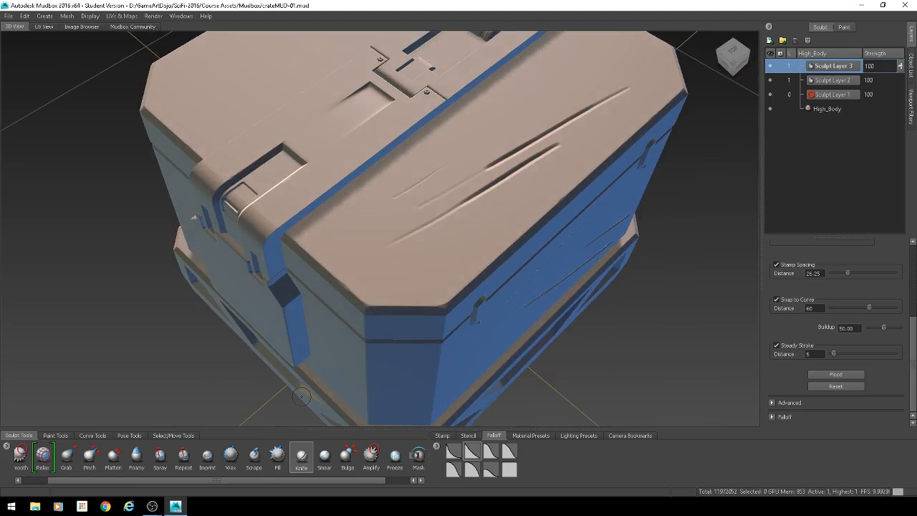
scroll(447, 278, up, 1)
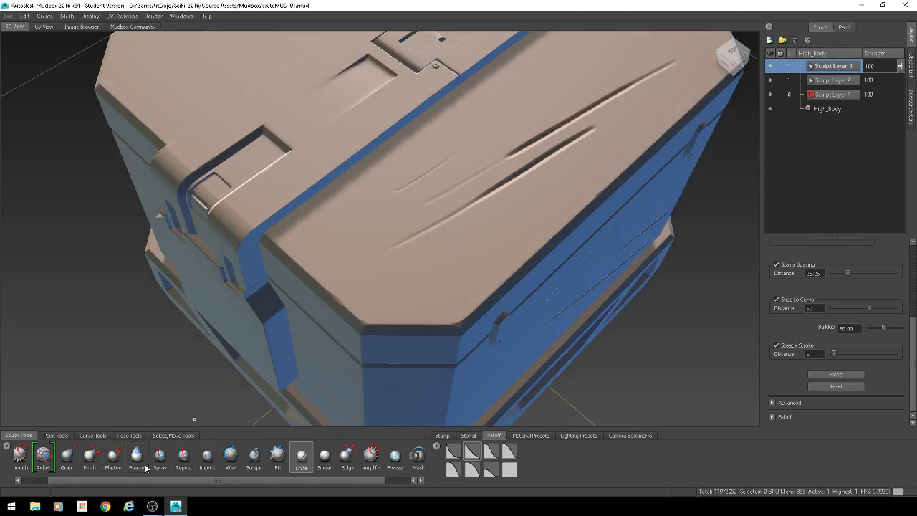
click(93, 459)
alt+drag(451, 204, 437, 215)
alt+right_drag(436, 215, 471, 227)
alt+drag(504, 267, 495, 256)
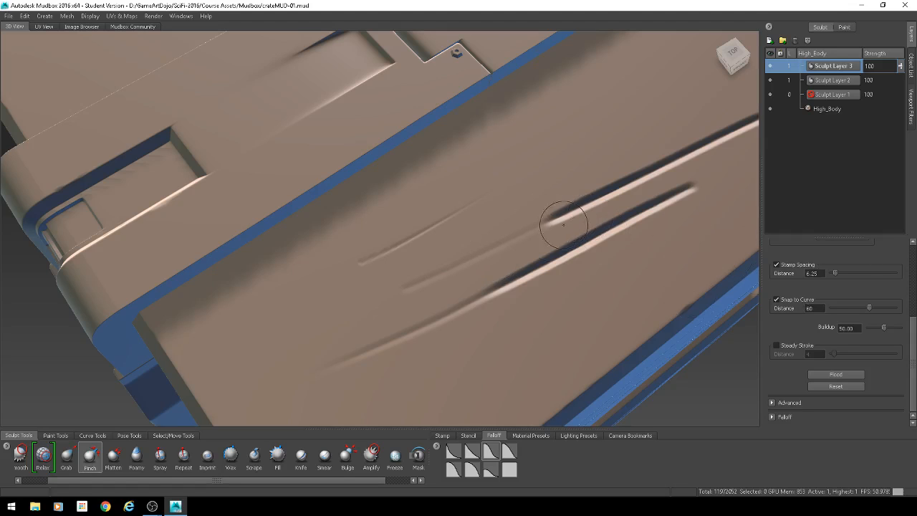
key(b)
drag(550, 250, 529, 249)
key(b)
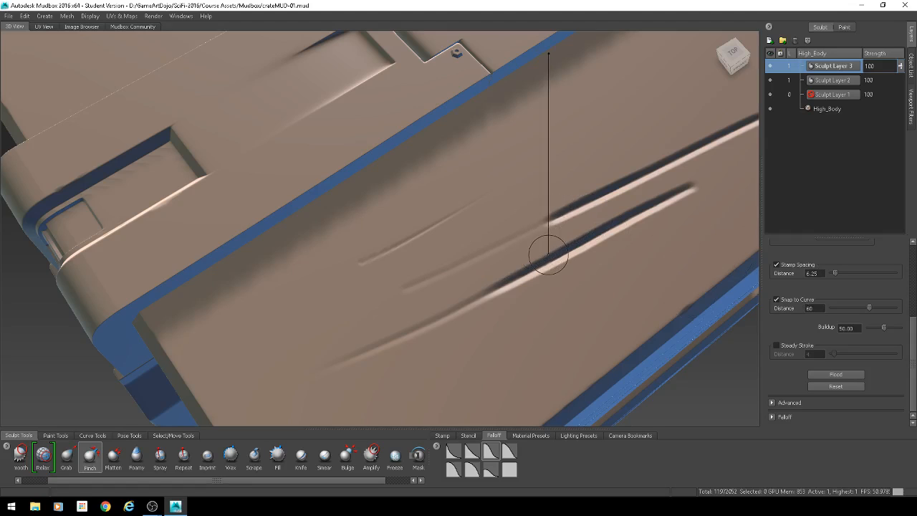
drag(548, 255, 541, 256)
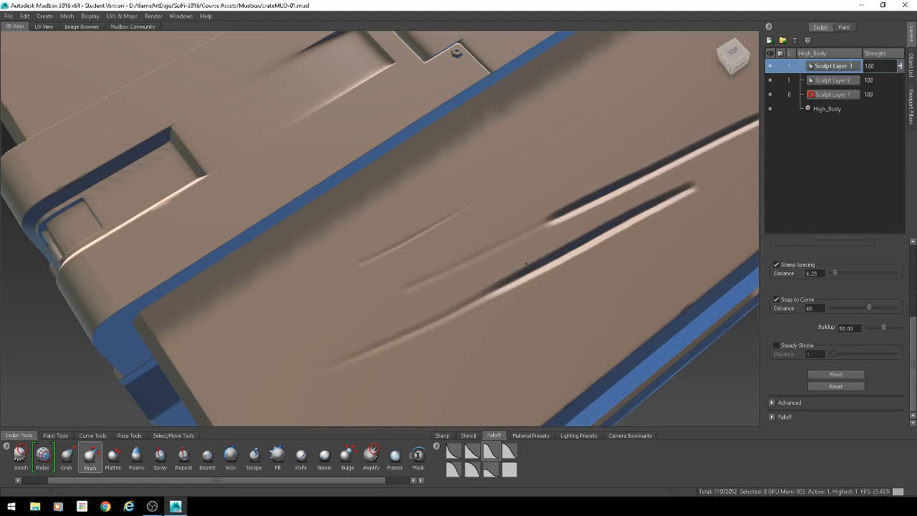
Pinch the middle of the lower long lid scratch and readjust the brush for it.
scroll(544, 291, up, 5)
mouse_move(549, 297)
alt+mouse_down()
mouse_move(544, 289)
mouse_move(576, 298)
alt+mouse_up()
alt+middle_drag(576, 298, 573, 304)
mouse_move(622, 236)
alt+middle_down()
mouse_move(581, 243)
mouse_move(566, 263)
alt+middle_up()
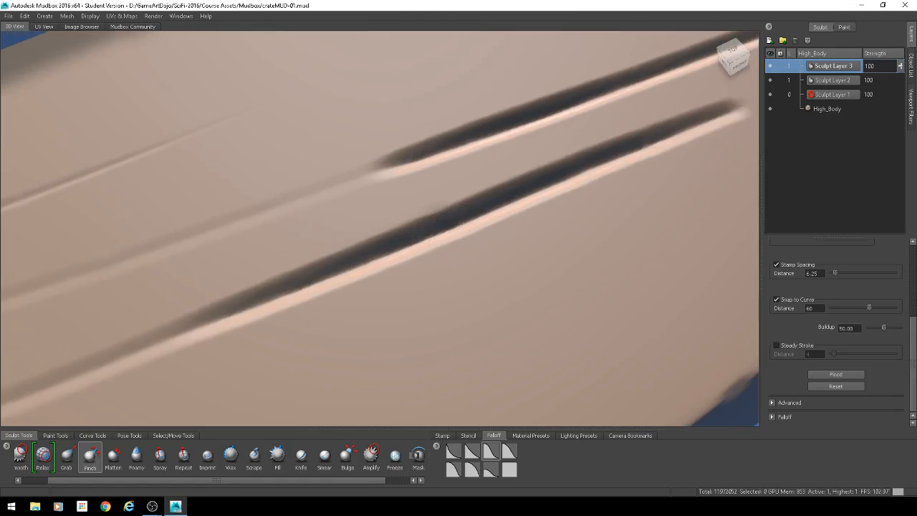
mouse_move(393, 256)
mouse_down()
mouse_move(414, 255)
mouse_move(390, 240)
mouse_move(377, 260)
mouse_move(374, 230)
mouse_up()
drag(374, 265, 370, 126)
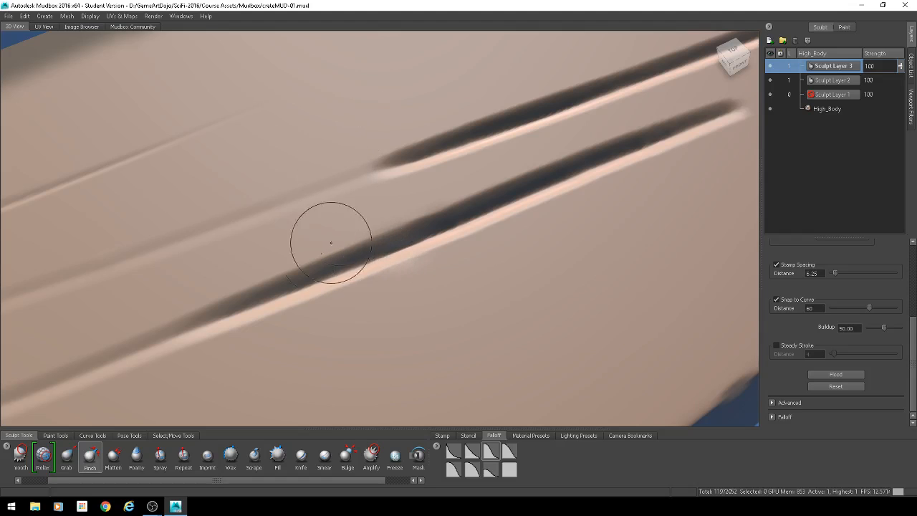
drag(285, 269, 296, 269)
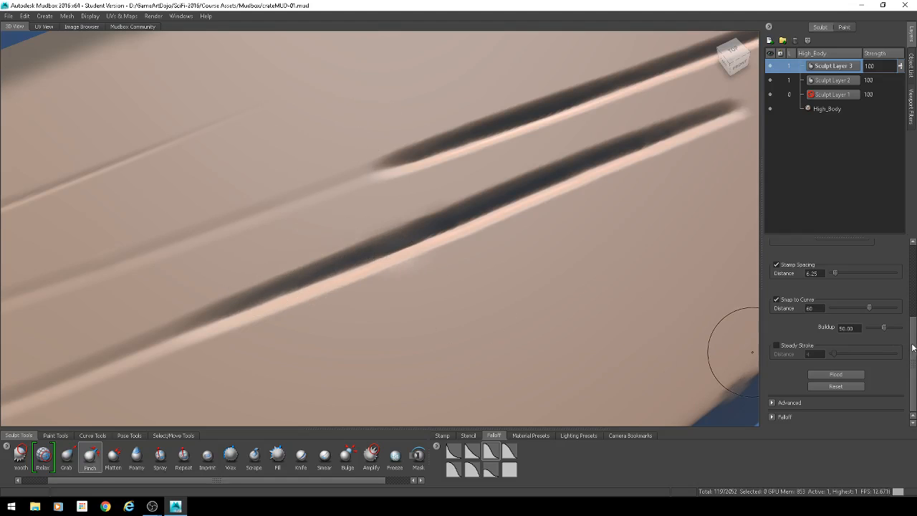
Set the Pinch strength to 40.93 and the brush size to 0.59, and pinch the lower lid scratch's upper edge.
drag(913, 347, 911, 264)
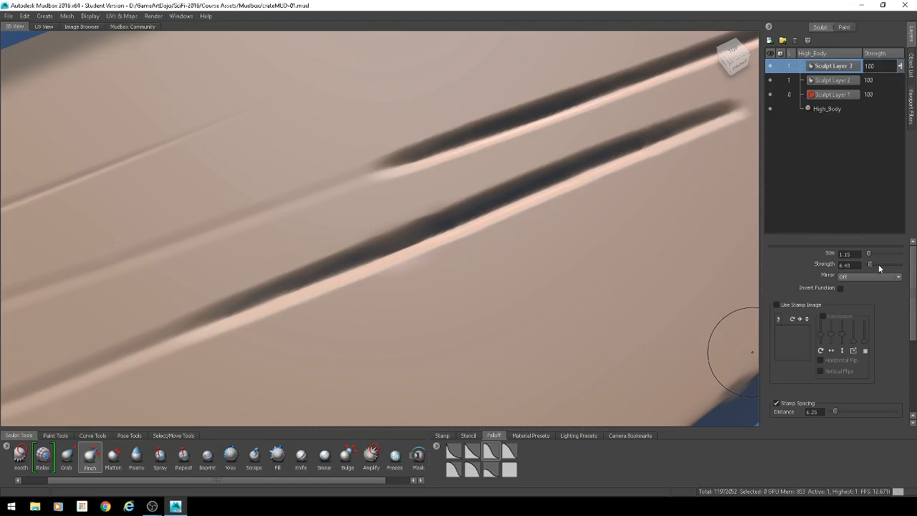
drag(872, 264, 882, 264)
key(b)
drag(373, 250, 354, 249)
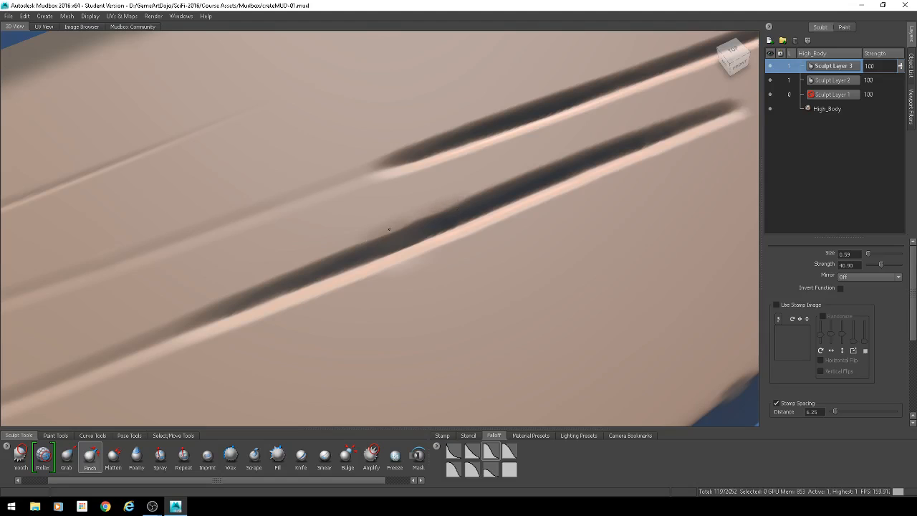
drag(389, 229, 292, 260)
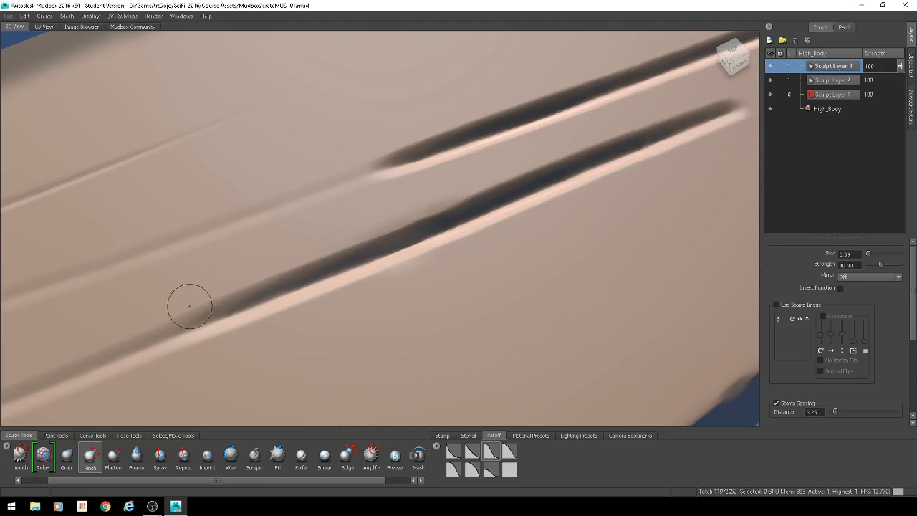
scroll(275, 298, down, 3)
alt+drag(310, 301, 348, 289)
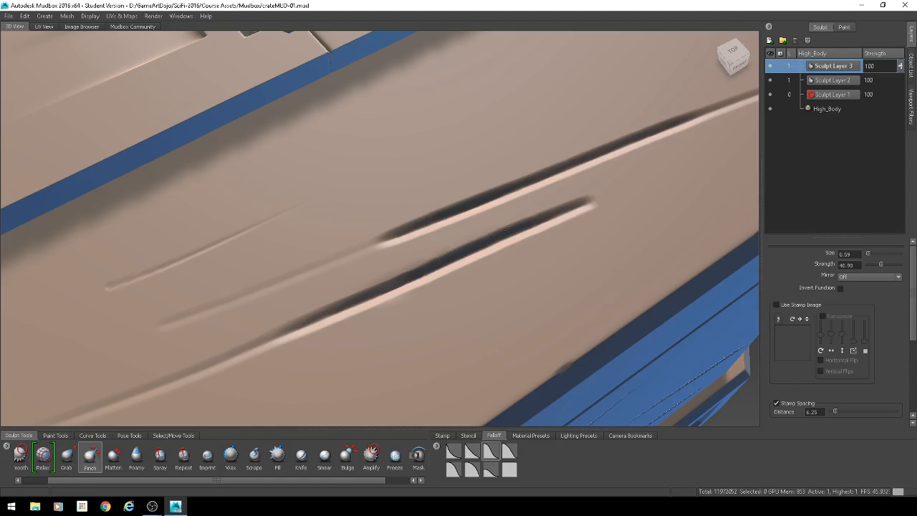
Enlarge the Pinch brush and narrow the deep end of the lower lid scratch to a sharp point with repeated strokes.
key(b)
drag(424, 315, 452, 316)
drag(408, 277, 583, 208)
drag(466, 247, 580, 208)
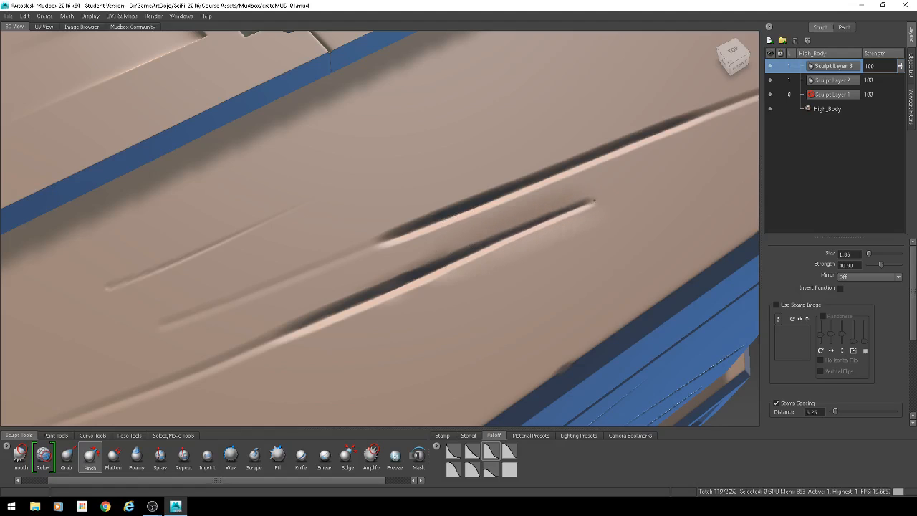
mouse_move(461, 250)
mouse_down()
mouse_move(447, 260)
mouse_move(592, 204)
mouse_up()
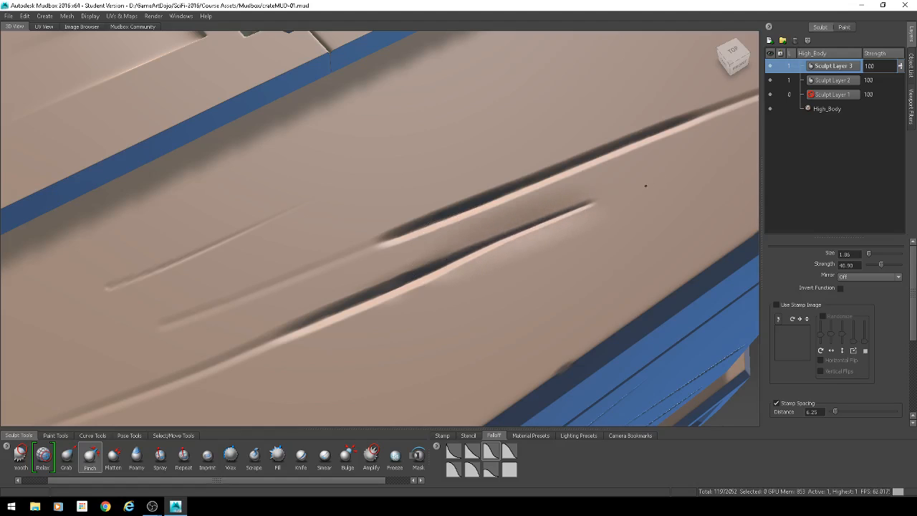
drag(652, 182, 672, 176)
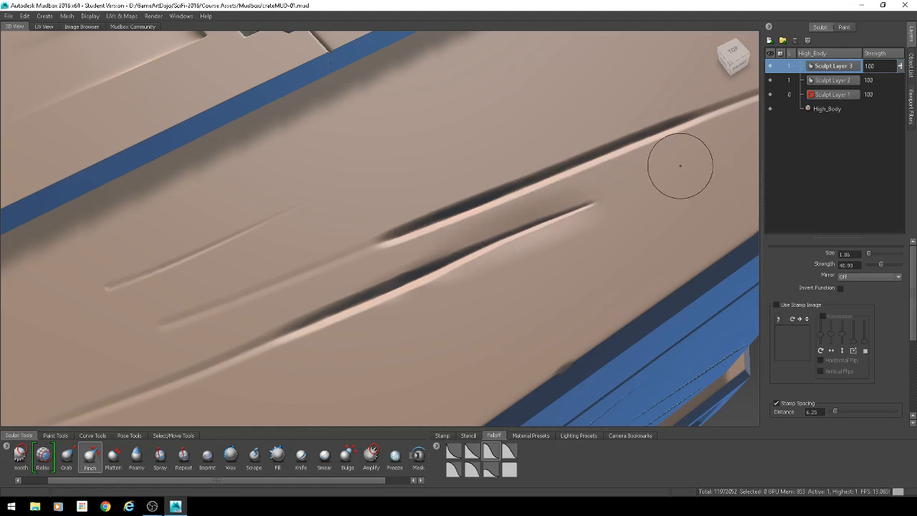
Pinch along the upper long lid scratch, tapering it toward both ends.
scroll(573, 251, down, 2)
alt+drag(474, 305, 456, 308)
alt+middle_drag(457, 308, 510, 271)
alt+drag(645, 222, 518, 229)
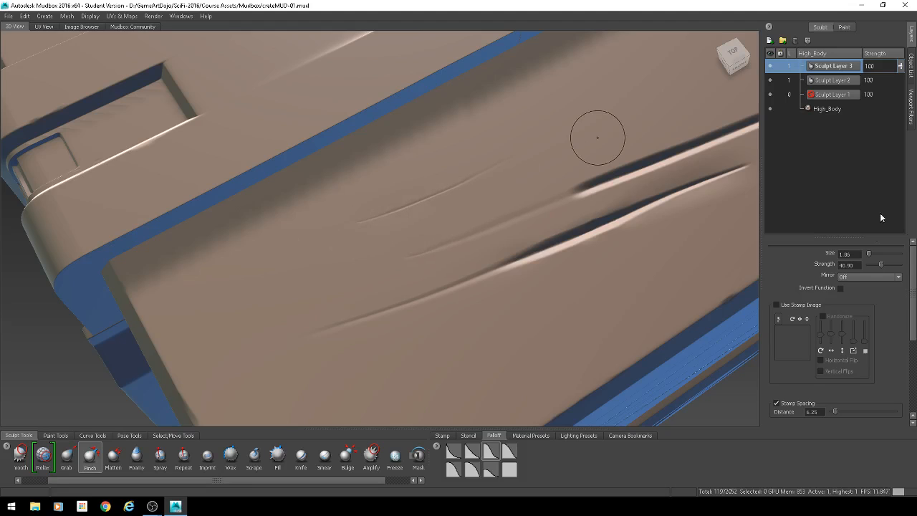
alt+right_drag(692, 270, 642, 266)
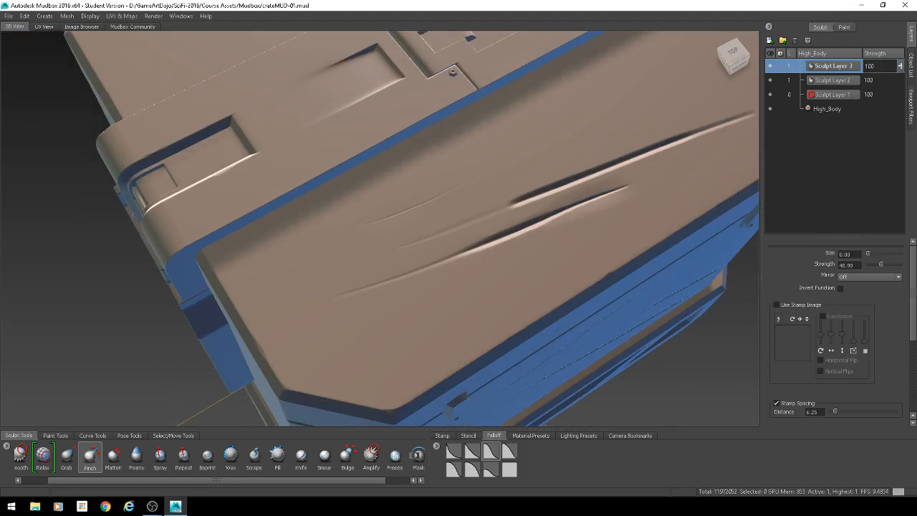
alt+drag(649, 242, 731, 234)
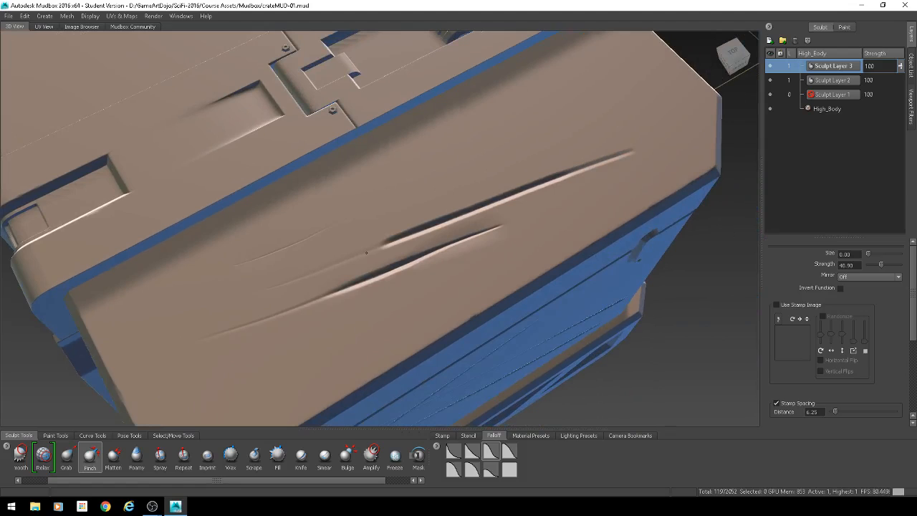
drag(348, 269, 335, 265)
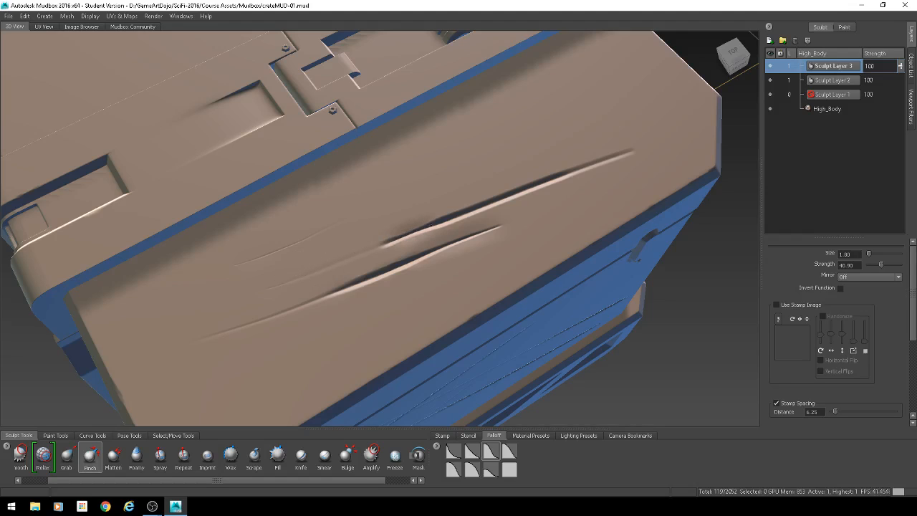
drag(376, 246, 393, 242)
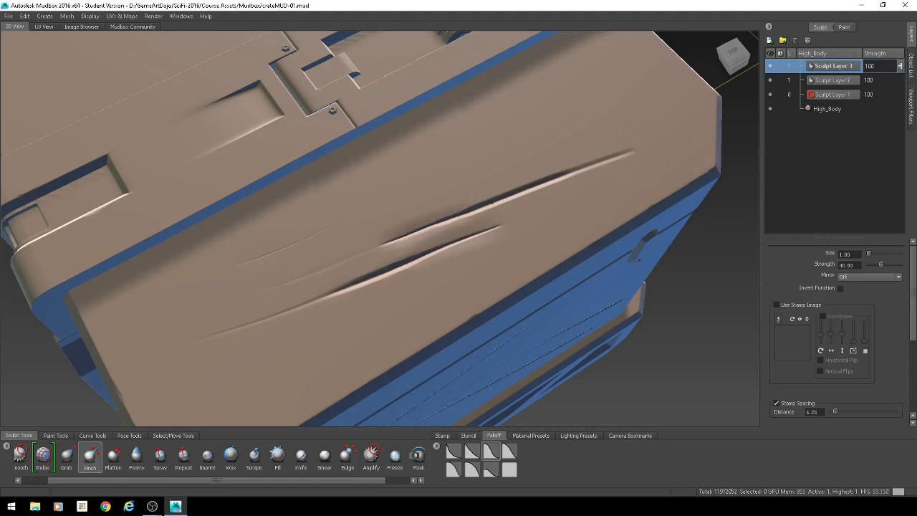
key(shift)
drag(450, 220, 628, 155)
drag(575, 167, 485, 198)
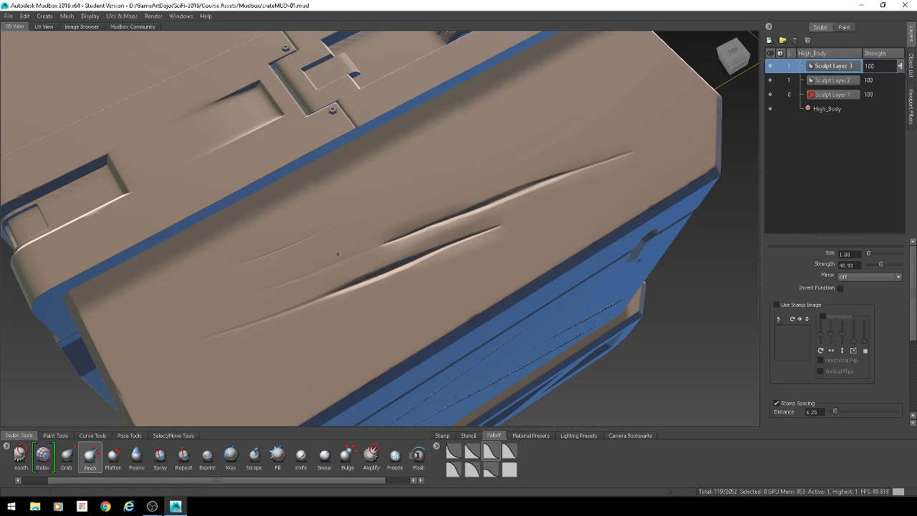
Review the scratches on the crate's front and rename Sculpt Layer 3 as "scratches".
mouse_move(413, 206)
alt+mouse_down()
mouse_move(452, 169)
mouse_move(408, 172)
alt+mouse_up()
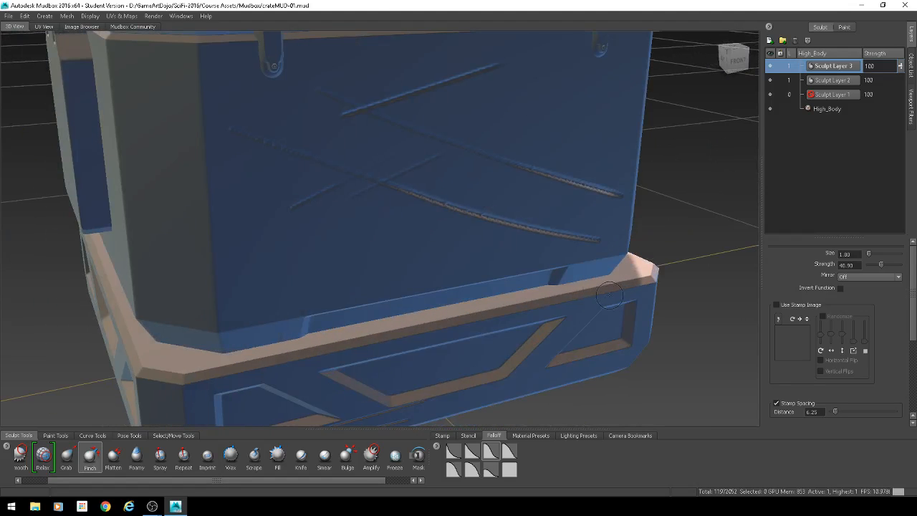
alt+drag(609, 293, 353, 143)
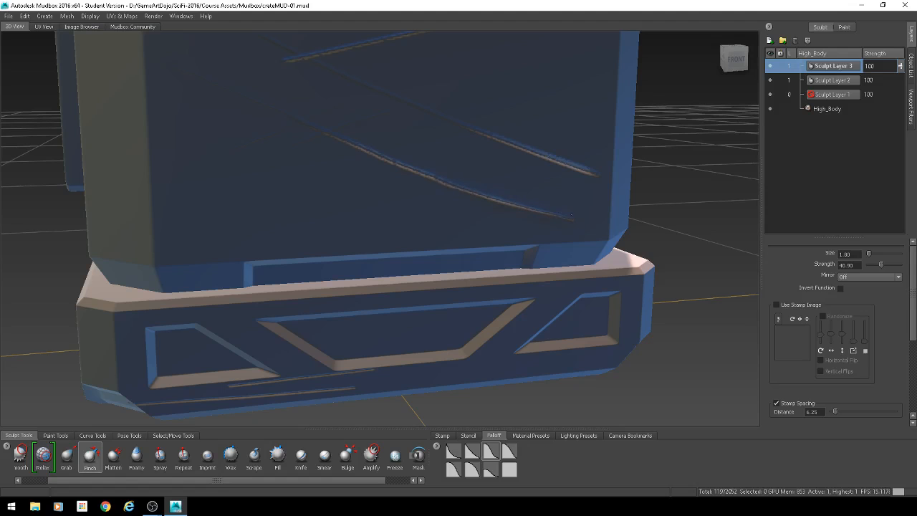
alt+right_drag(580, 180, 513, 179)
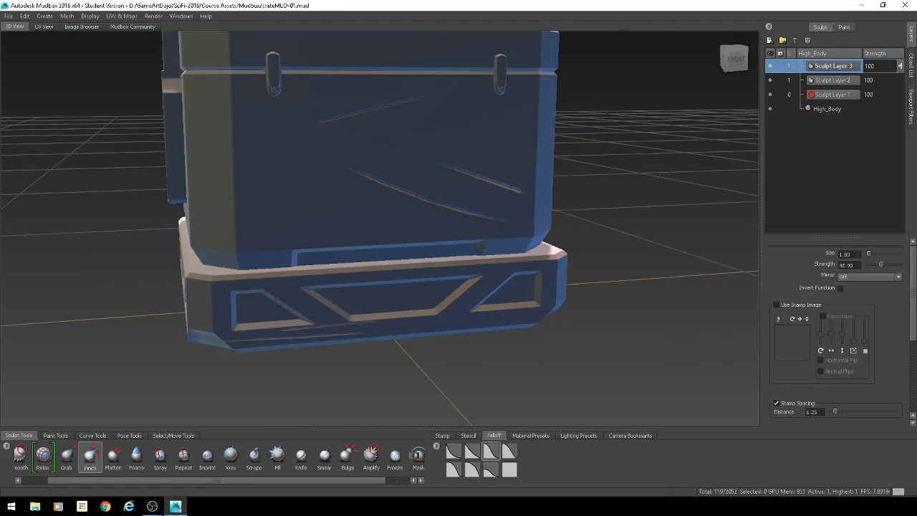
alt+drag(512, 179, 532, 199)
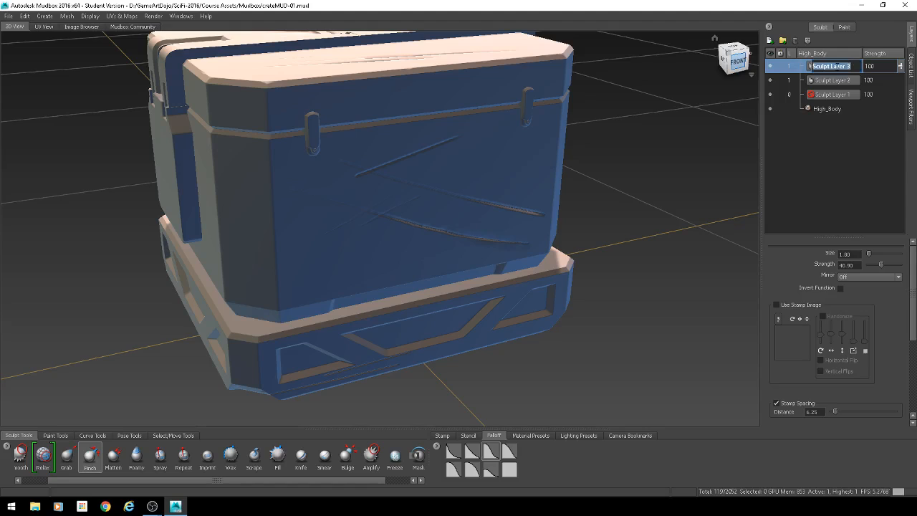
text(scratches)
key(Return)
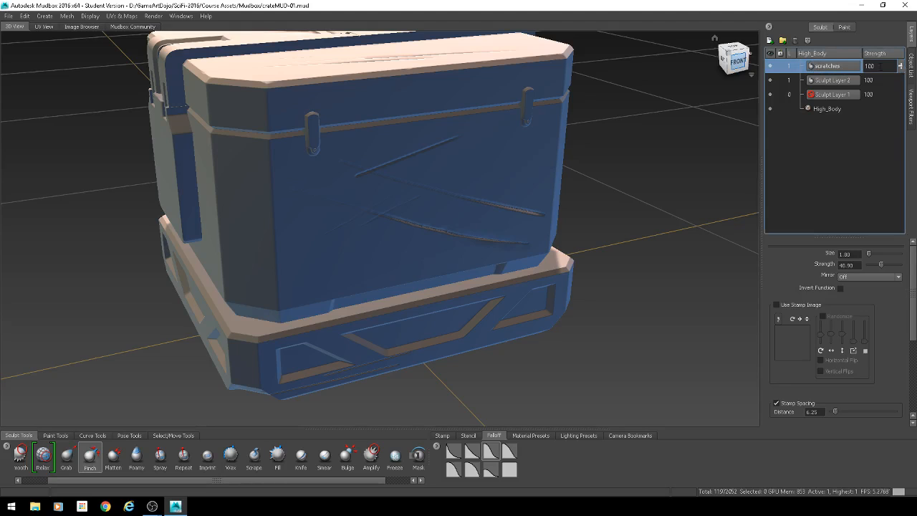
Try the scratches layer at strengths of 50 and 5, checking the scratches on the front and lid.
double_click(861, 67)
text(50)
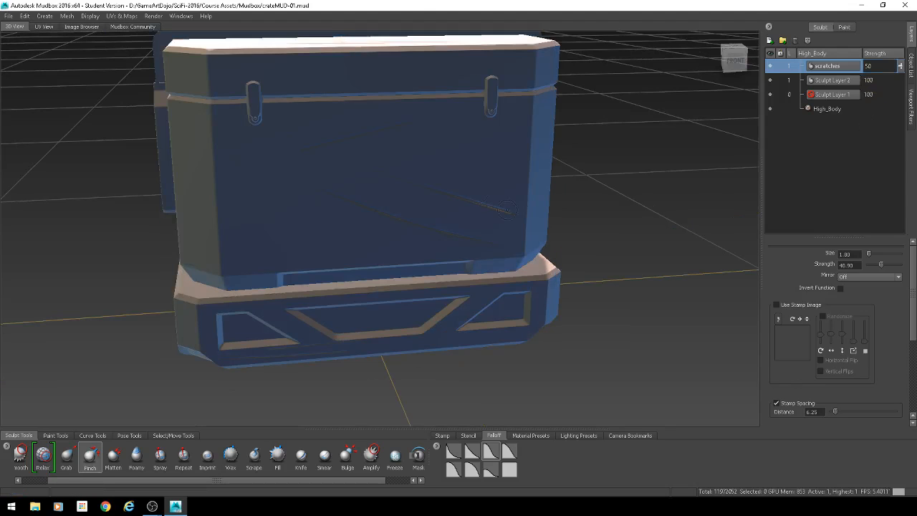
alt+drag(505, 209, 514, 286)
double_click(863, 66)
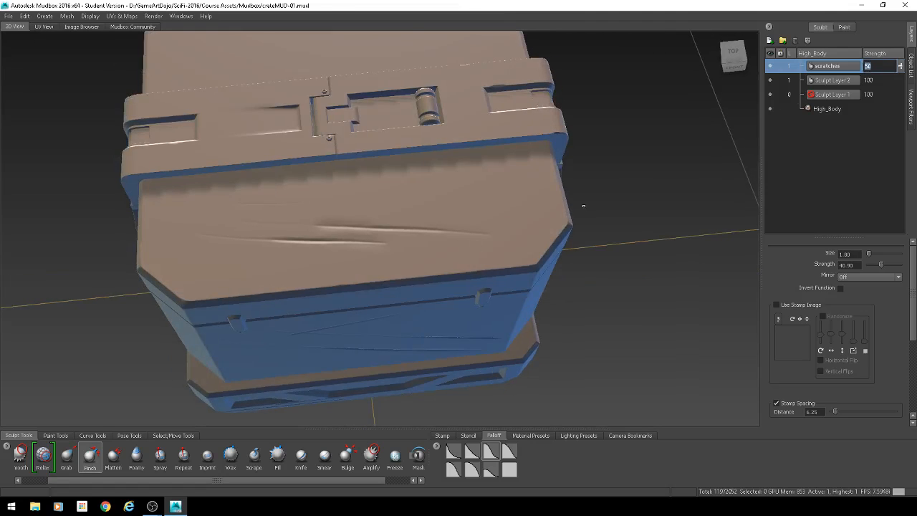
text(5)
key(Return)
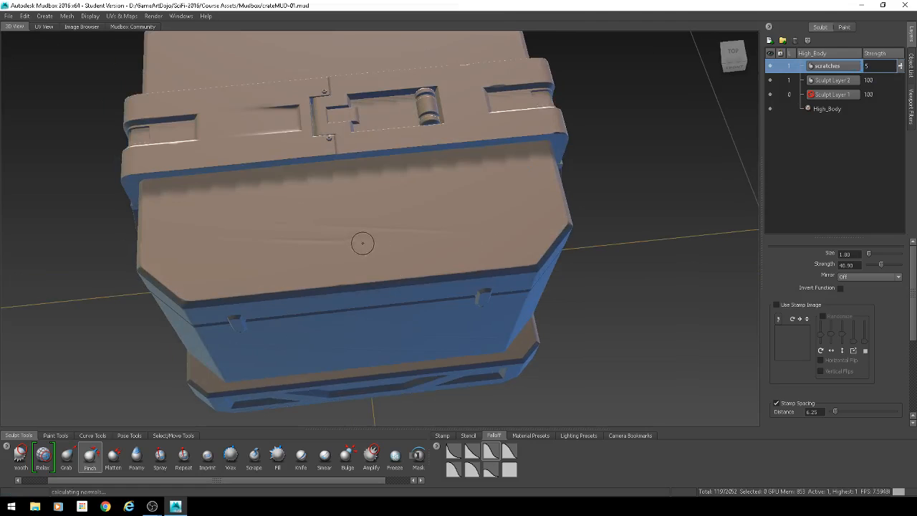
alt+drag(363, 244, 423, 183)
Set the scratches layer's strength to 25 and check the softened scratches around the crate.
double_click(862, 66)
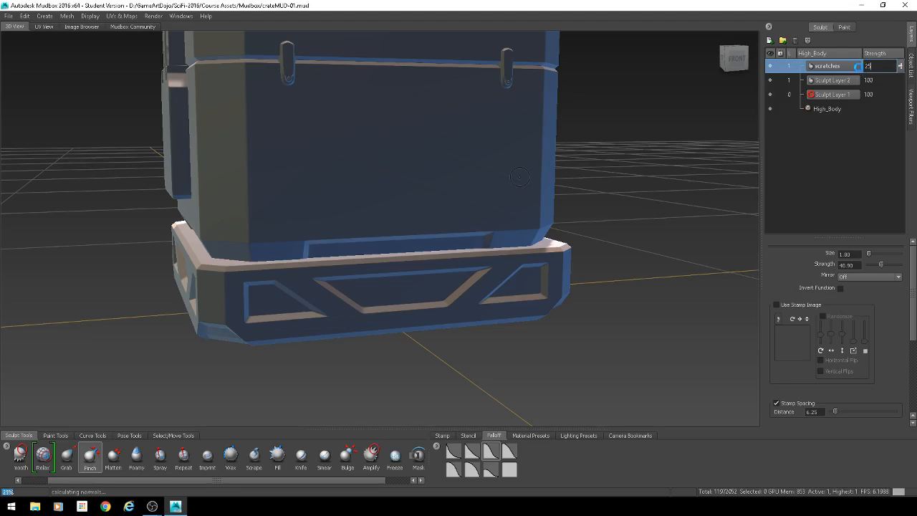
alt+drag(436, 183, 418, 183)
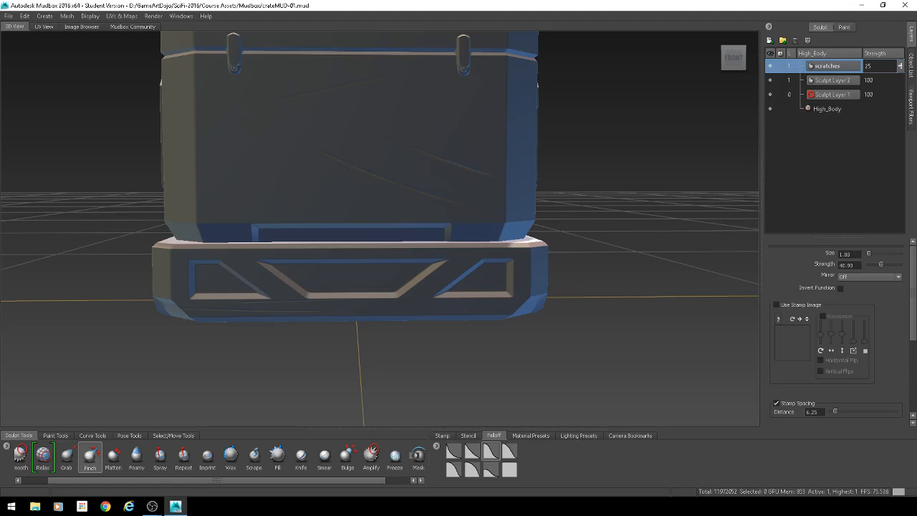
alt+drag(217, 306, 464, 99)
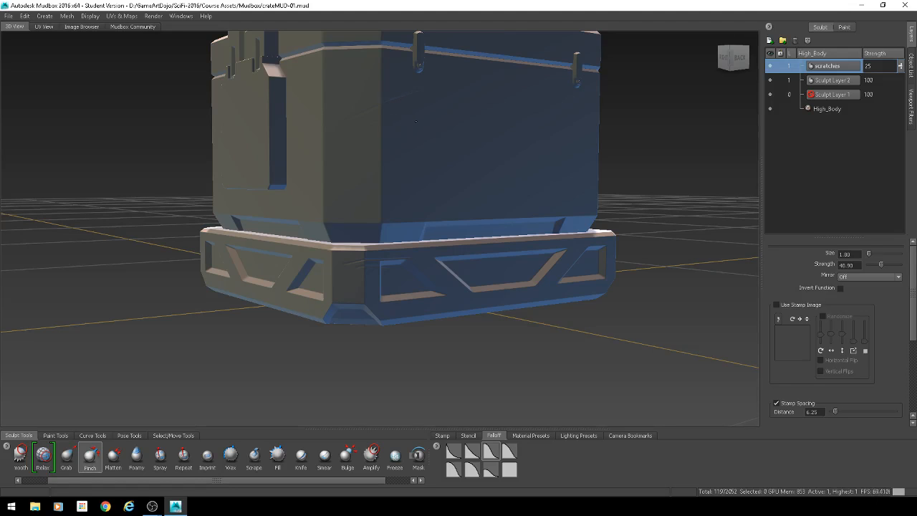
mouse_move(399, 114)
alt+mouse_down()
mouse_move(593, 212)
mouse_move(490, 215)
mouse_move(511, 168)
mouse_move(518, 179)
mouse_move(487, 147)
alt+mouse_up()
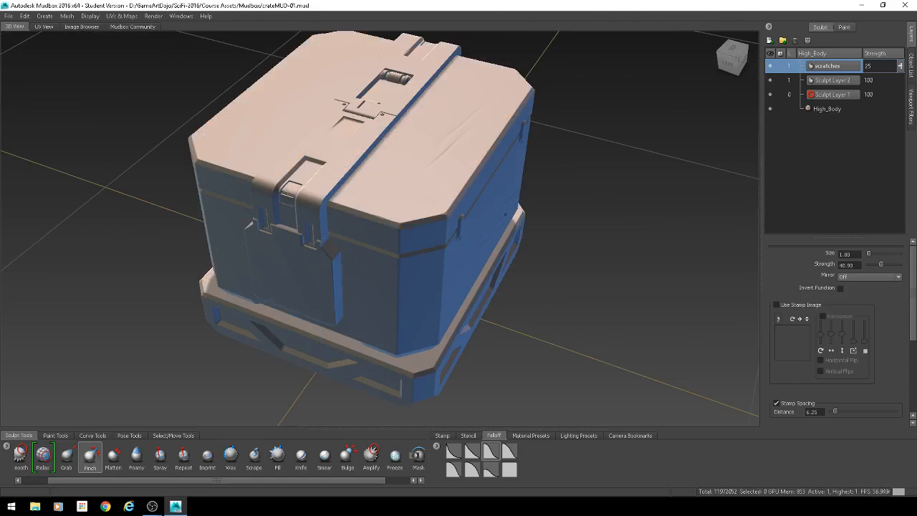
Switch to the Scrape tool on Sculpt Layer 2 and reduce the brush size to 0.45.
click(255, 458)
click(832, 81)
alt+drag(508, 254, 491, 308)
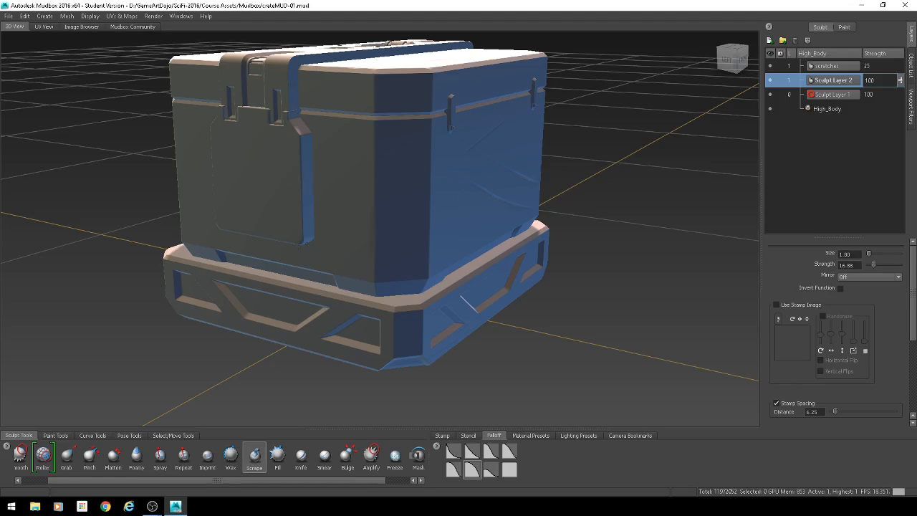
alt+drag(218, 230, 543, 105)
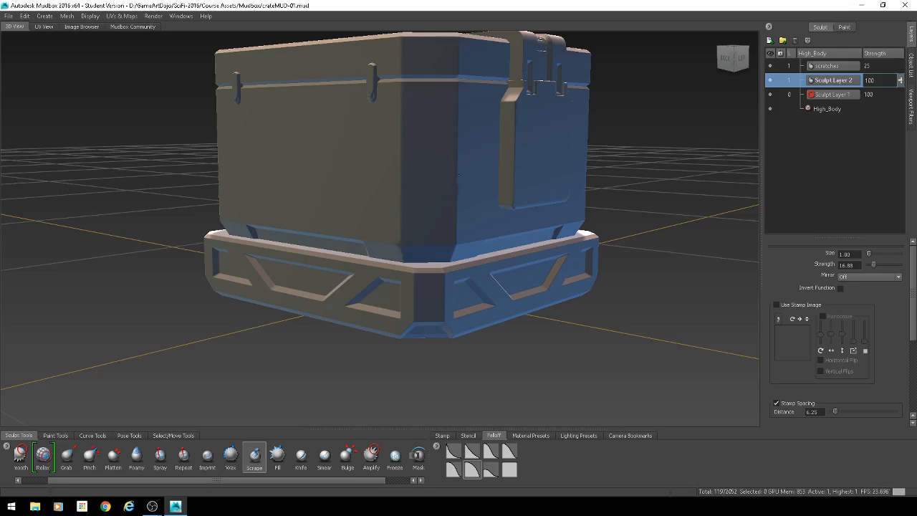
alt+drag(459, 174, 311, 246)
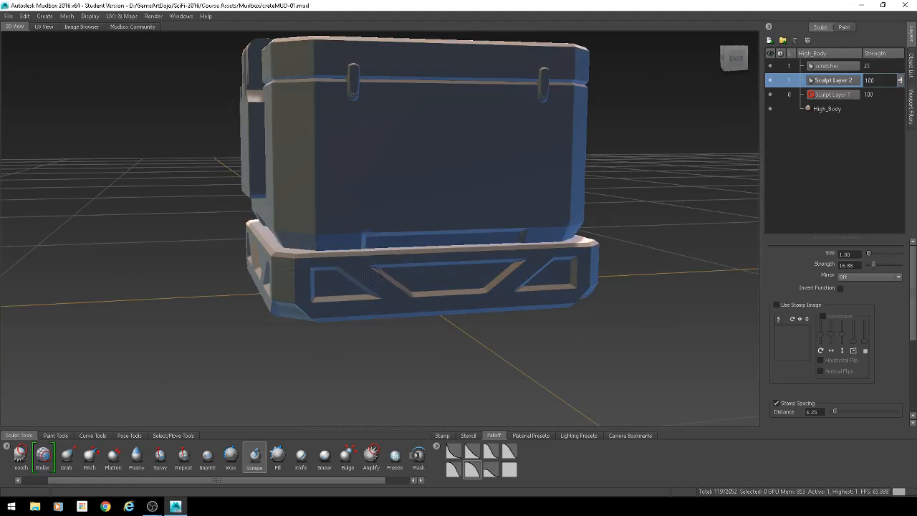
key(b)
drag(380, 267, 366, 268)
alt+drag(285, 222, 385, 184)
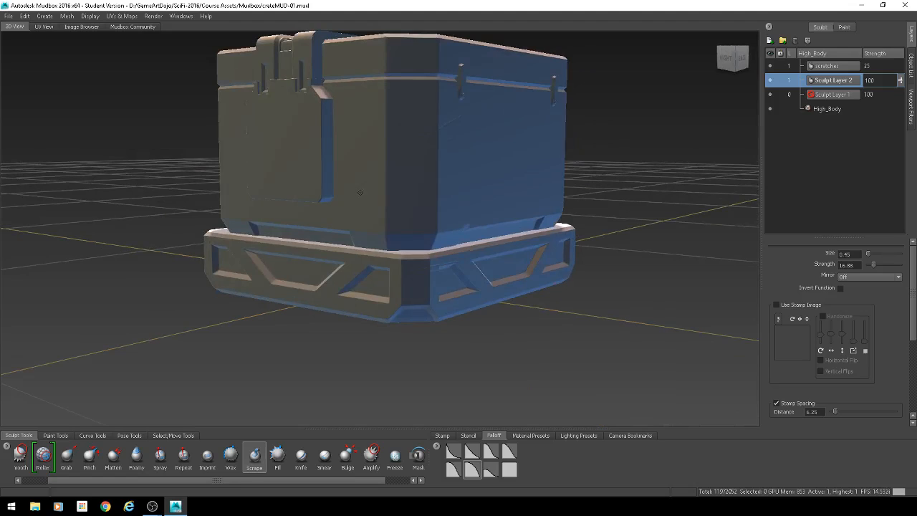
Enlarge the Scrape brush to 1.56 and wear down the lid's beveled edges and corners.
key(b)
drag(366, 192, 400, 194)
alt+drag(326, 156, 334, 139)
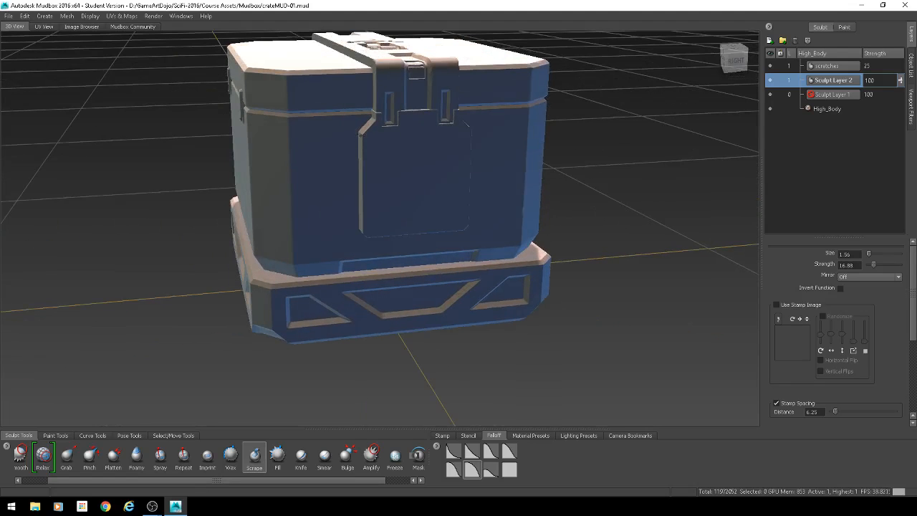
alt+drag(267, 154, 474, 195)
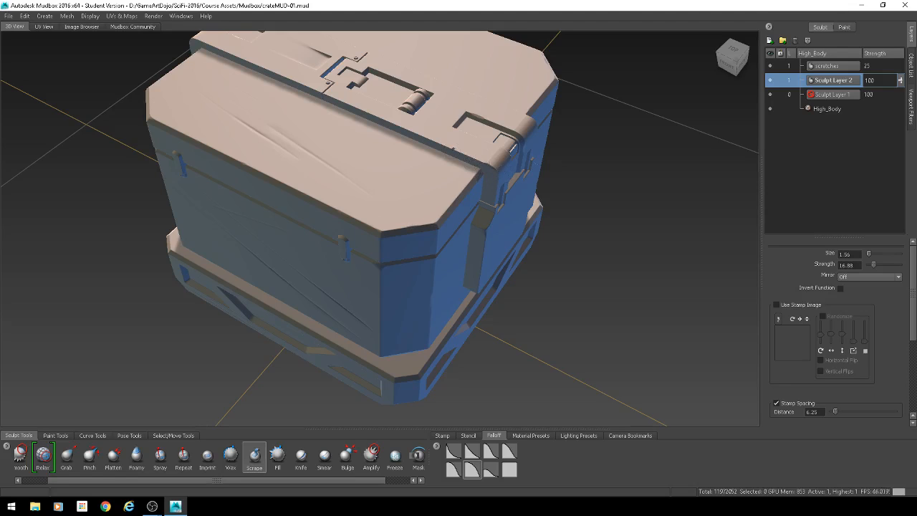
scroll(471, 146, up, 2)
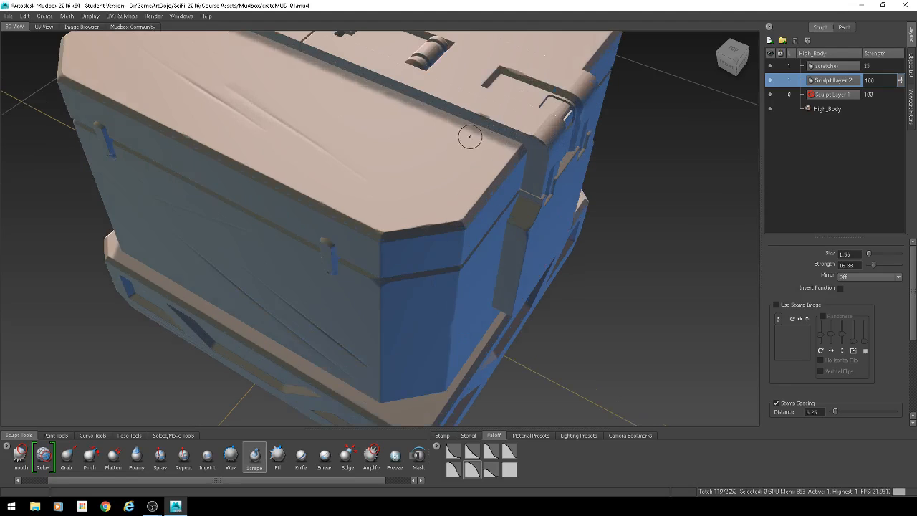
alt+drag(480, 146, 338, 188)
key(q)
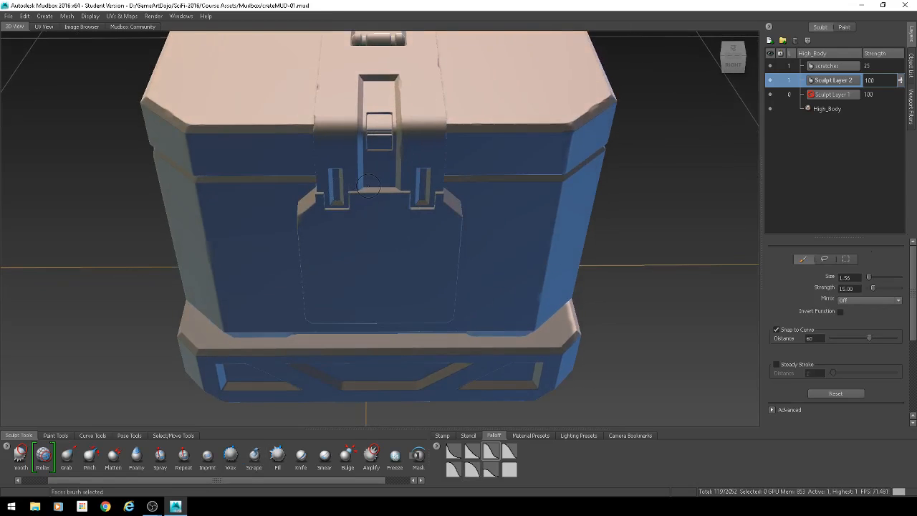
click(369, 189)
key(ctrl+z)
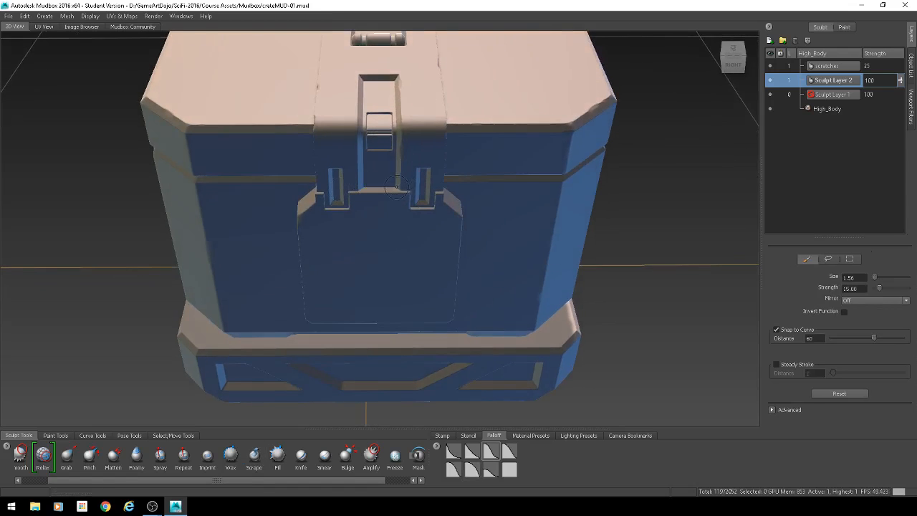
Set the brush size to 0.62, return to the Scrape tool and cut small nicks into the edges of the lid's central strap.
drag(383, 193, 379, 192)
drag(134, 482, 108, 482)
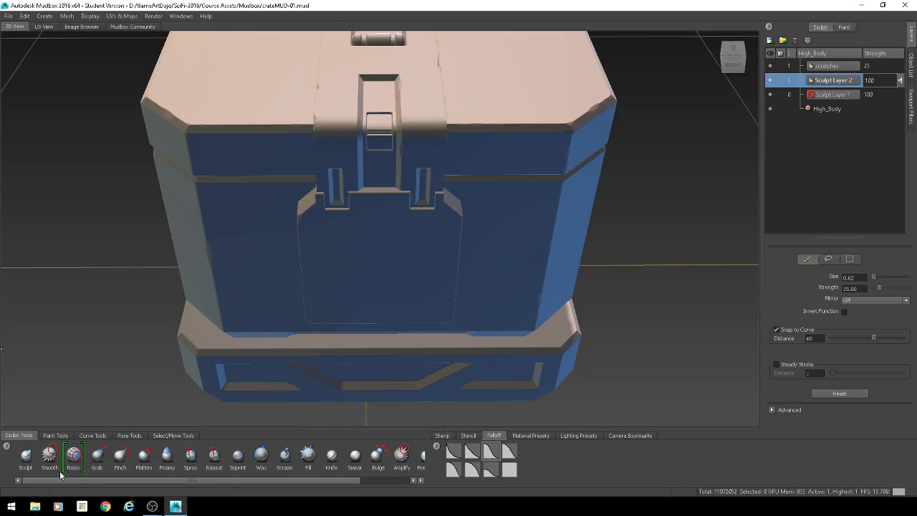
click(26, 456)
click(286, 457)
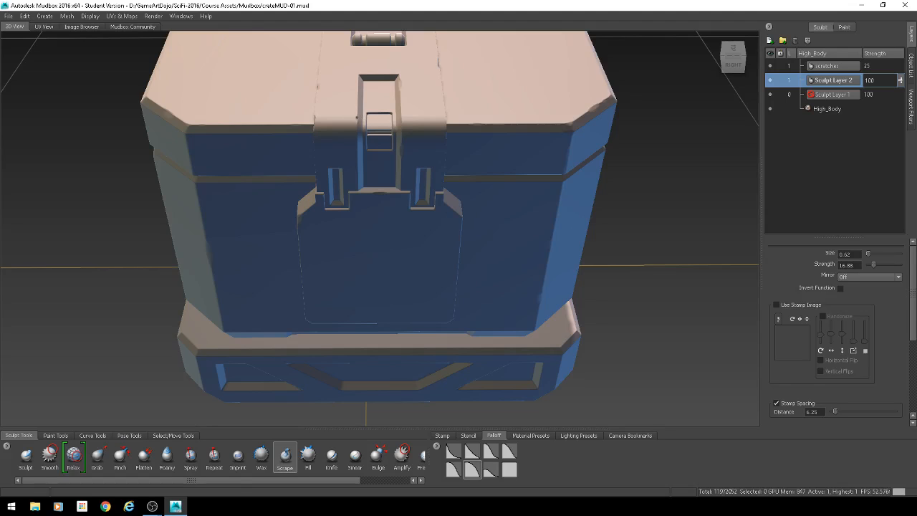
alt+drag(356, 113, 342, 154)
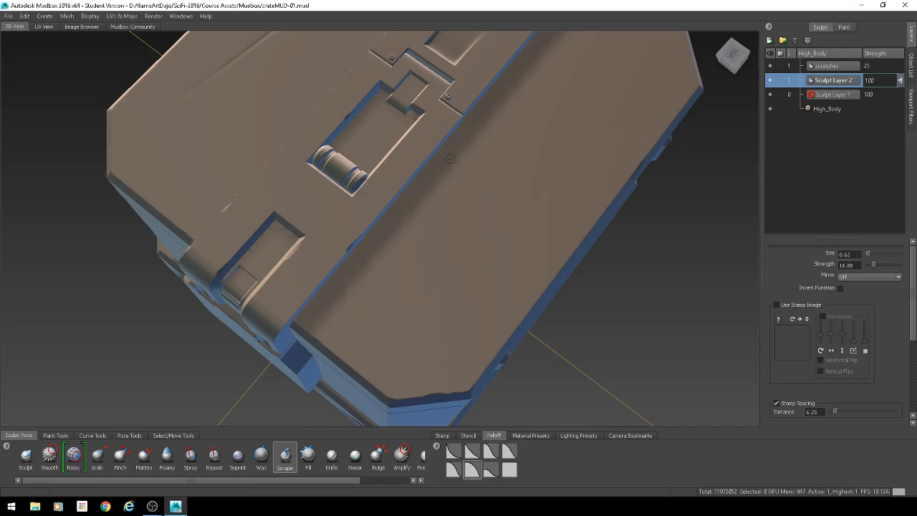
alt+drag(495, 128, 447, 174)
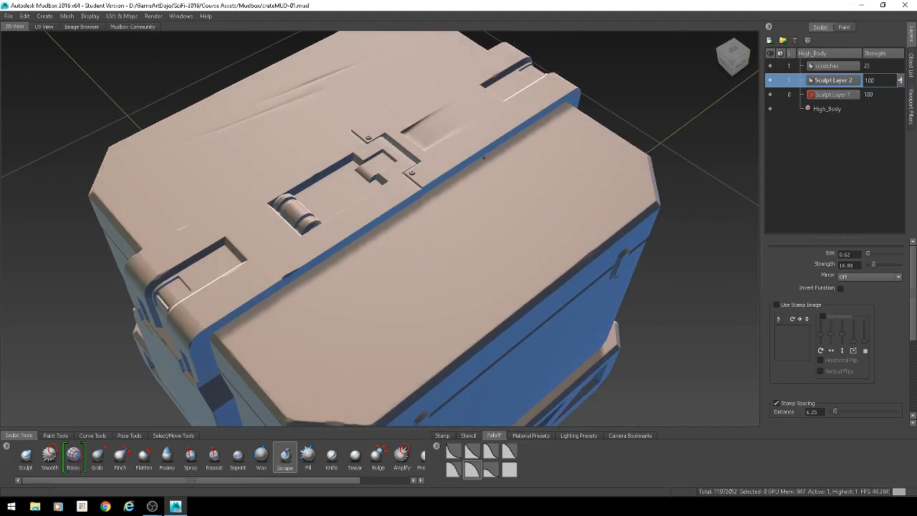
Scrape more chips along the central strap's long edge beside the latch plate and recesses.
scroll(452, 172, up, 2)
scroll(453, 172, up, 1)
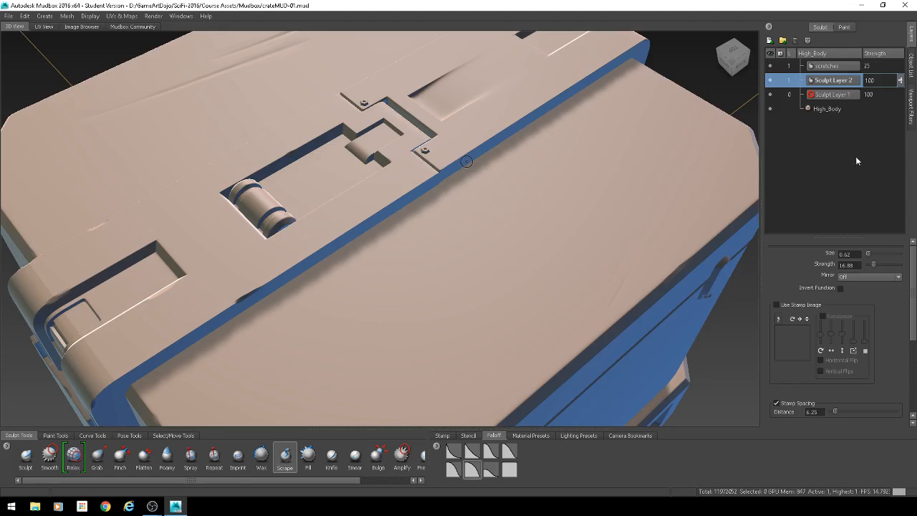
alt+drag(470, 192, 352, 194)
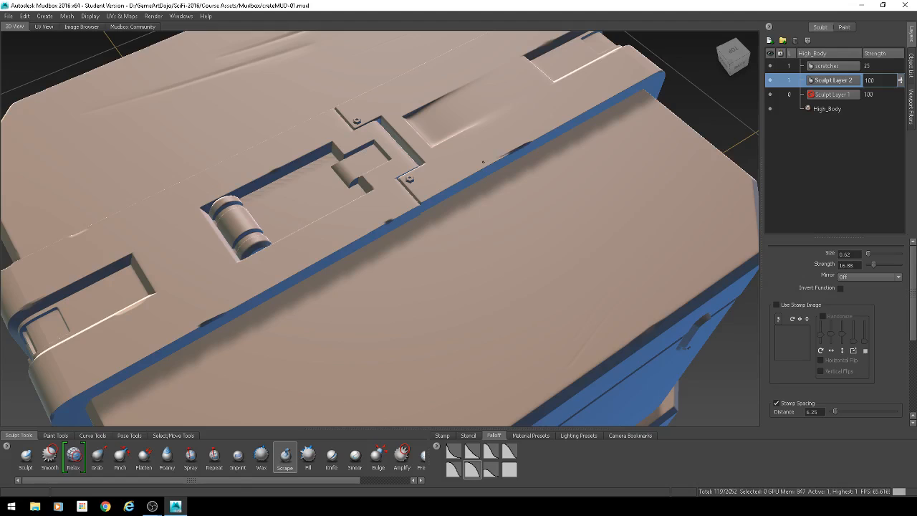
alt+drag(513, 150, 398, 191)
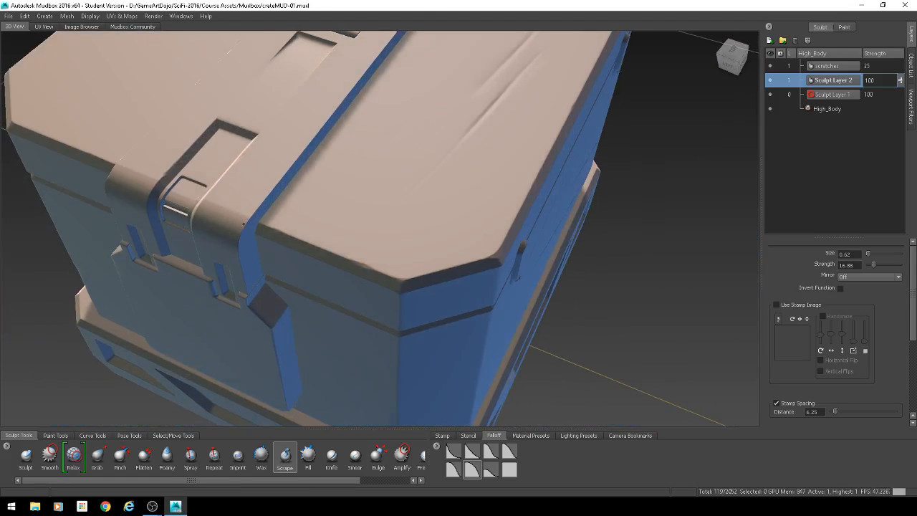
Scrape small chips into the strap's side edges, the lid's beveled rim and corners, working around the crate.
mouse_move(245, 225)
alt+mouse_down()
mouse_move(263, 238)
mouse_move(224, 198)
alt+mouse_up()
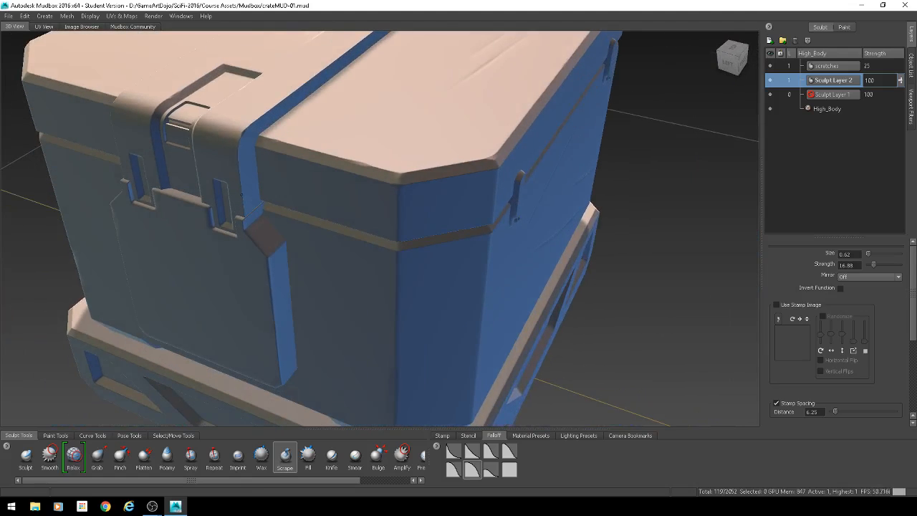
alt+drag(197, 196, 445, 191)
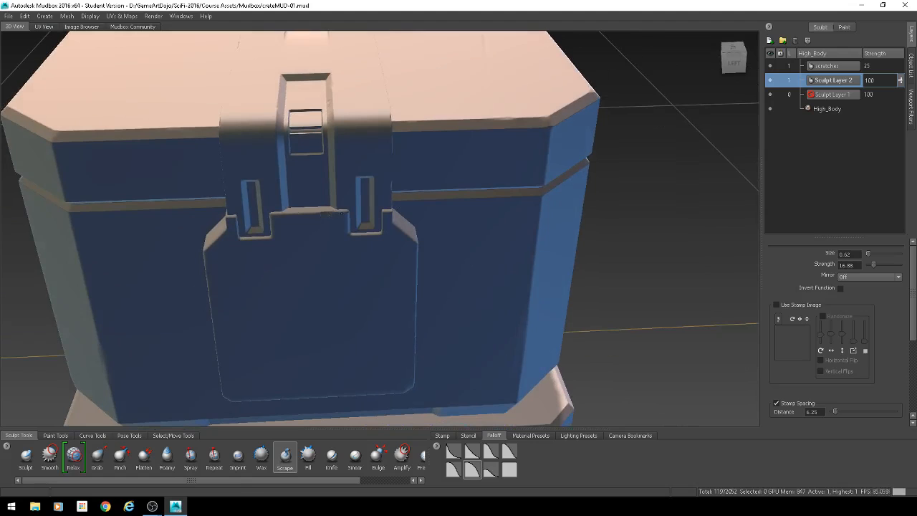
alt+drag(277, 233, 367, 237)
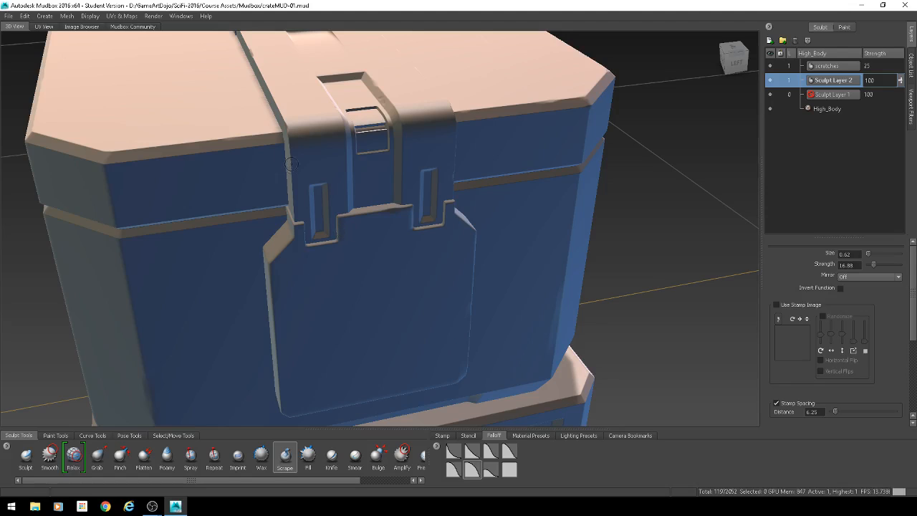
alt+drag(275, 179, 225, 187)
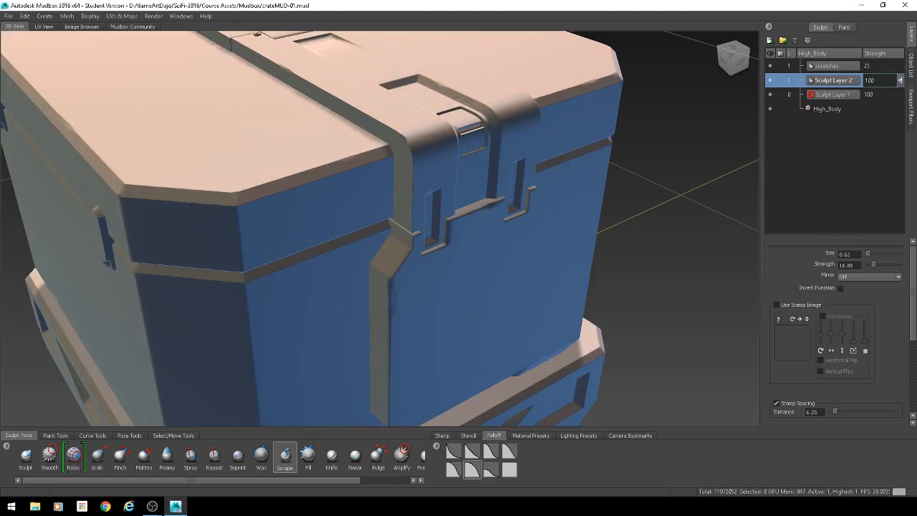
alt+drag(197, 203, 625, 233)
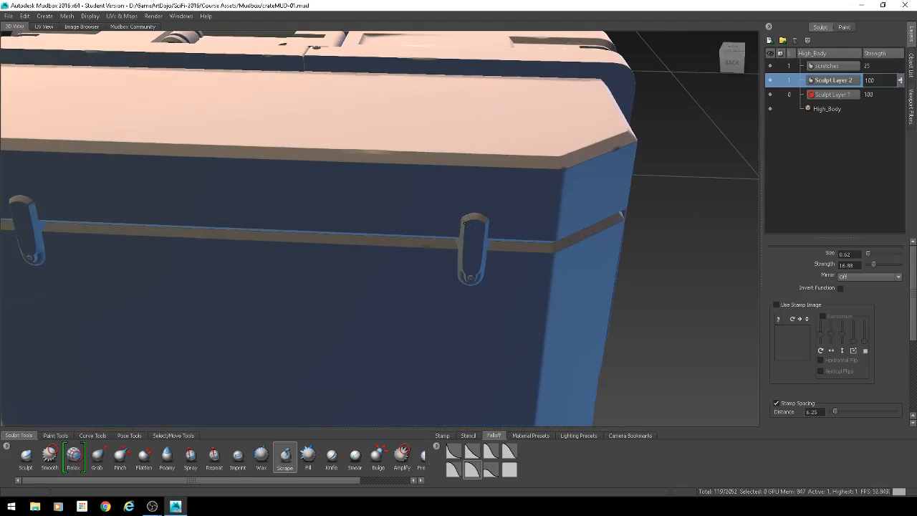
mouse_move(69, 248)
alt+mouse_down()
mouse_move(15, 236)
mouse_move(133, 249)
mouse_move(105, 348)
alt+mouse_up()
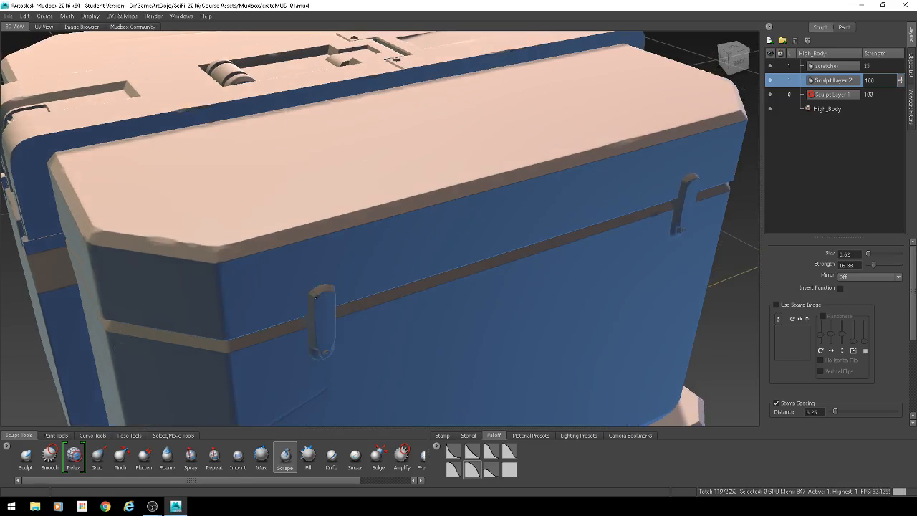
alt+drag(245, 301, 625, 250)
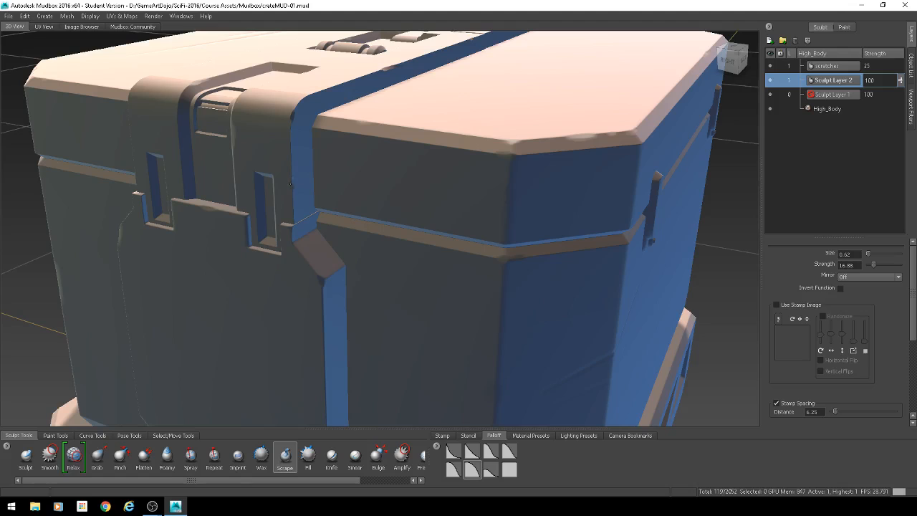
Scrape more small nicks into both long edges of the lid's central strap and around its recesses.
mouse_move(291, 186)
alt+mouse_down()
mouse_move(448, 192)
mouse_move(440, 205)
alt+mouse_up()
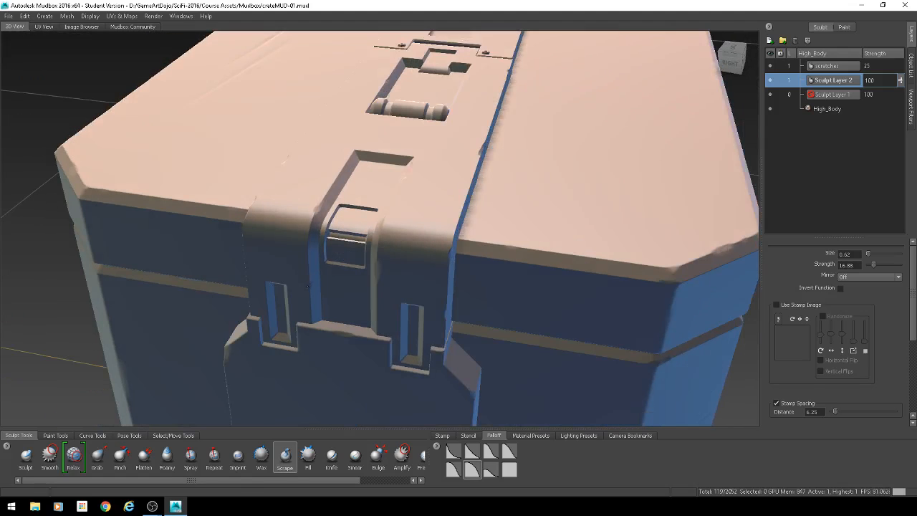
mouse_move(459, 208)
alt+mouse_down()
mouse_move(534, 269)
mouse_move(559, 305)
alt+mouse_up()
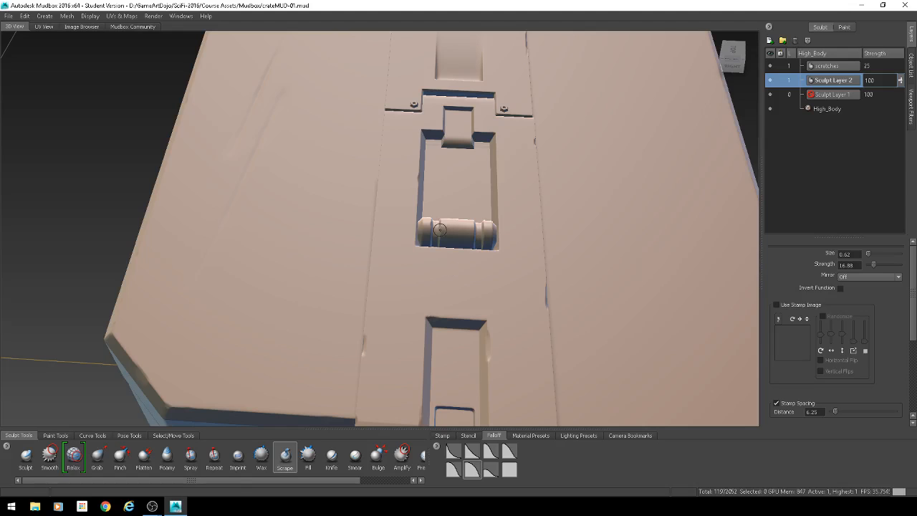
alt+drag(494, 256, 363, 178)
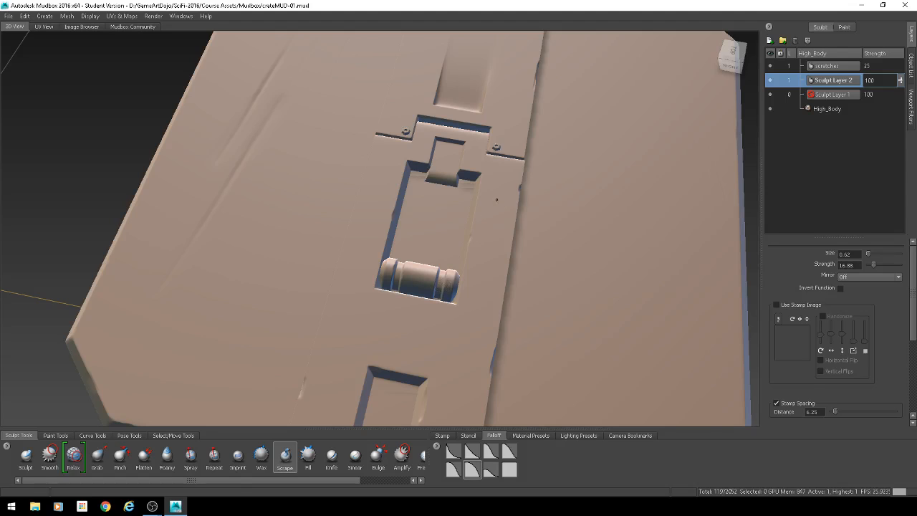
alt+drag(444, 285, 379, 164)
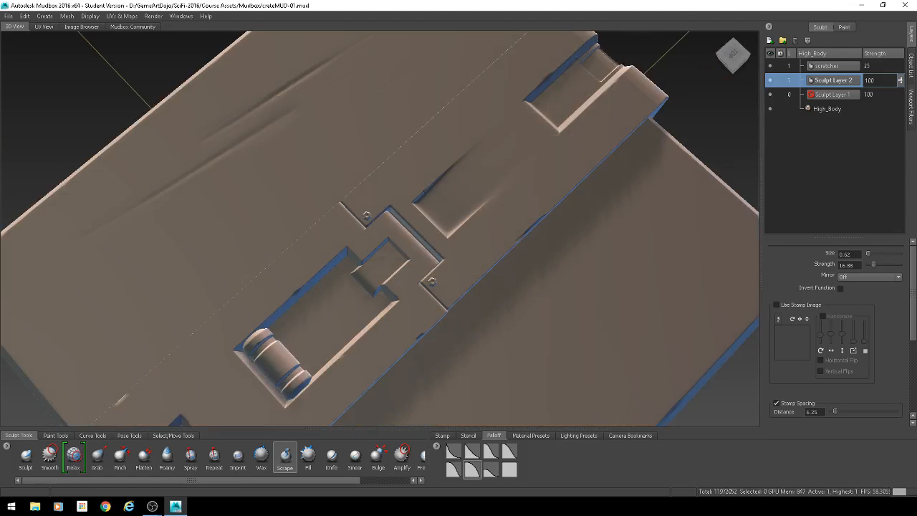
alt+drag(579, 155, 501, 301)
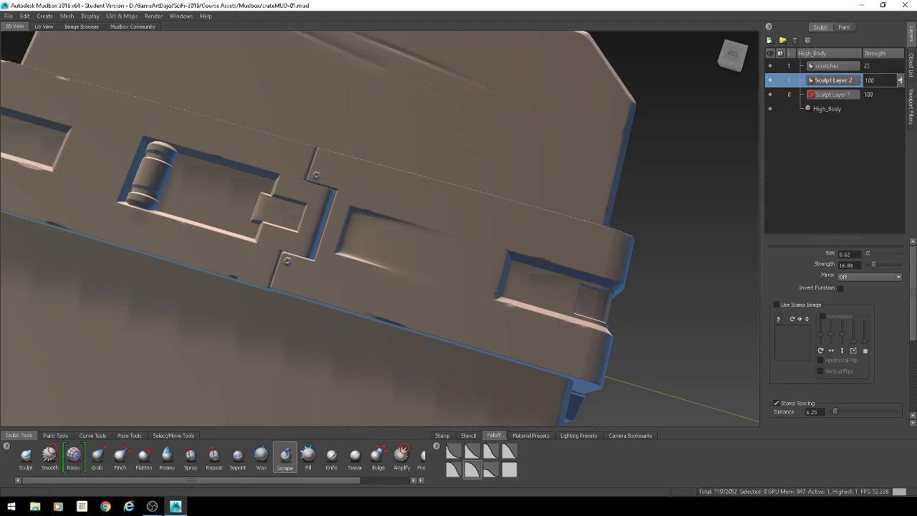
alt+drag(562, 278, 499, 254)
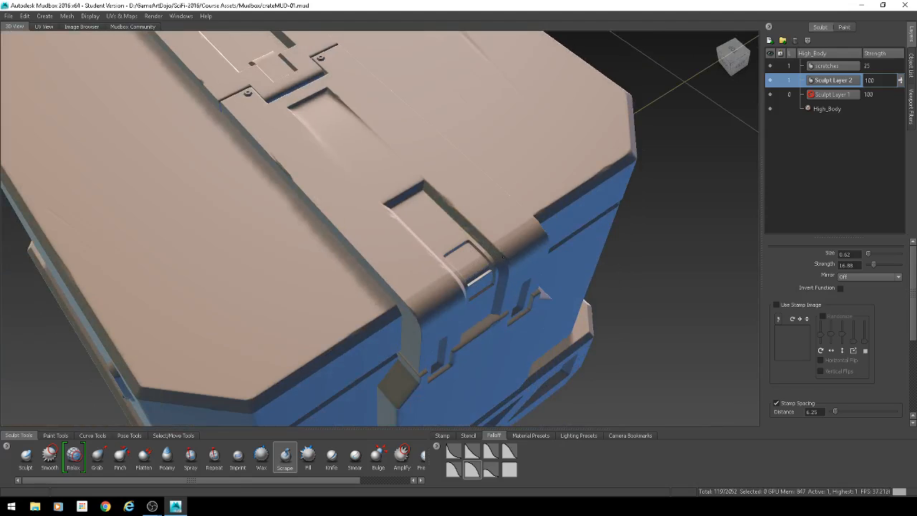
Chip the vertical edges of the raised latch panel and the neighbouring body corner on the crate's left side.
alt+drag(485, 252, 430, 179)
mouse_move(208, 89)
alt+mouse_down()
mouse_move(190, 115)
mouse_move(254, 149)
mouse_move(242, 149)
alt+mouse_up()
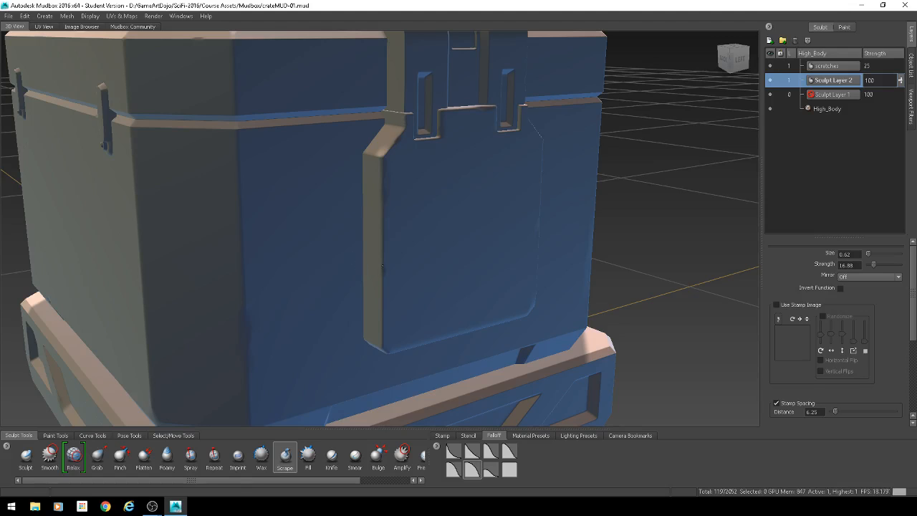
mouse_move(332, 249)
alt+mouse_down()
mouse_move(251, 215)
mouse_move(231, 221)
mouse_move(341, 249)
alt+mouse_up()
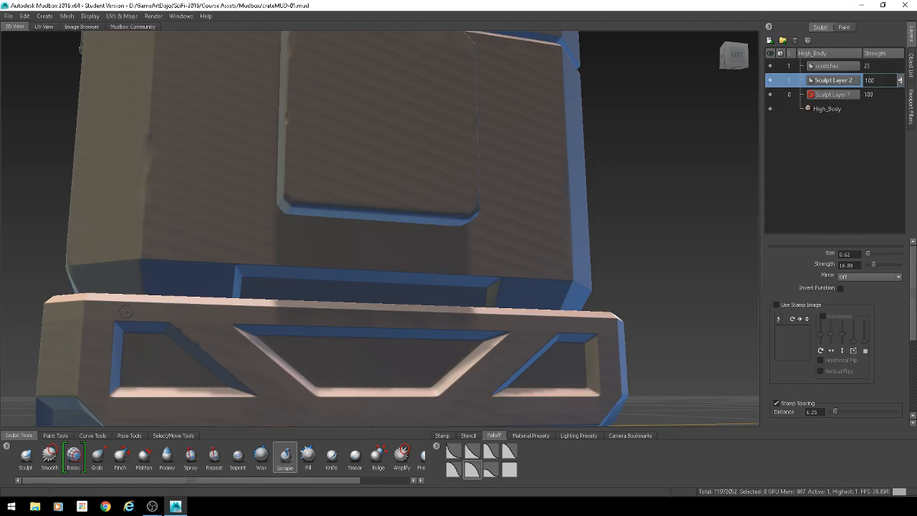
Scrape chips into the base frame's corner edges and the rims of its angular cutouts on the crate's back.
alt+drag(131, 313, 128, 338)
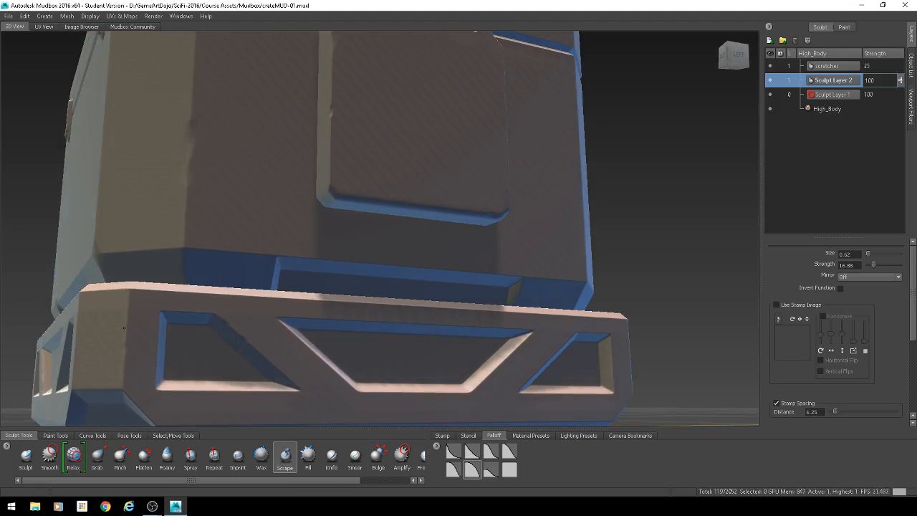
alt+drag(132, 385, 463, 267)
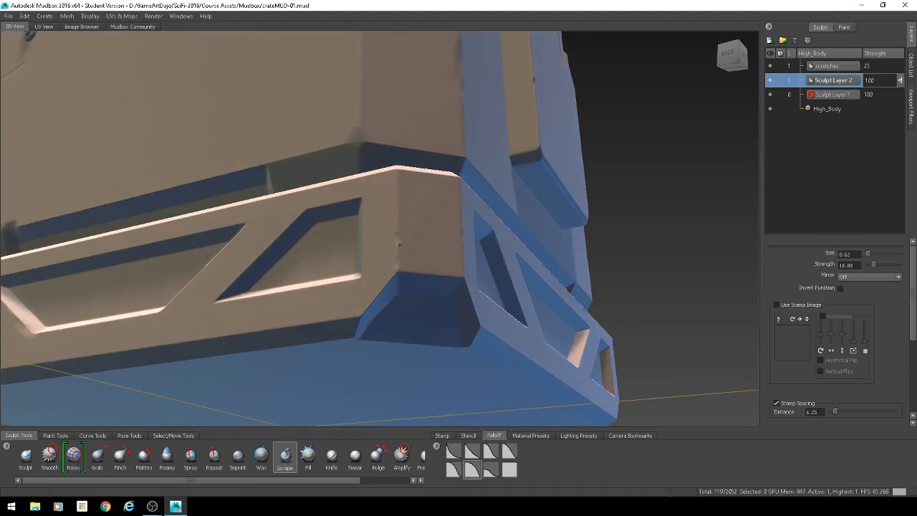
alt+drag(398, 260, 518, 305)
drag(382, 336, 385, 340)
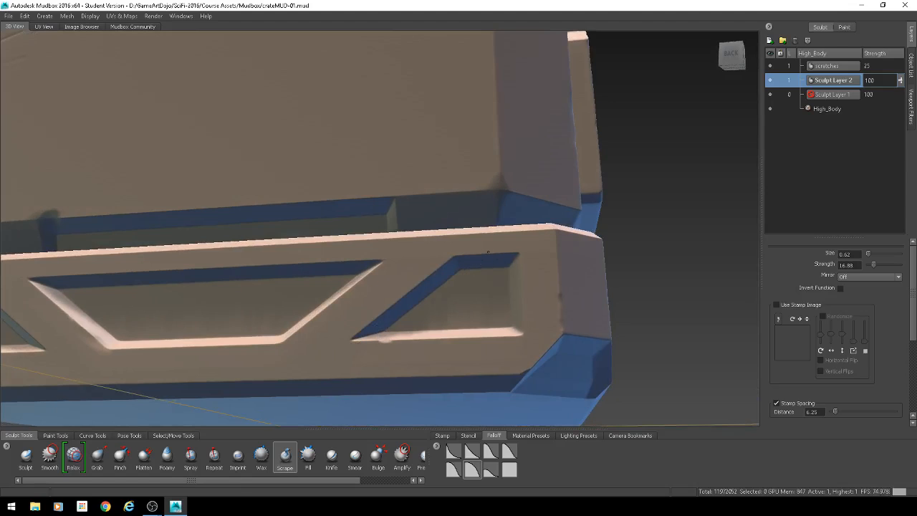
alt+drag(237, 299, 414, 349)
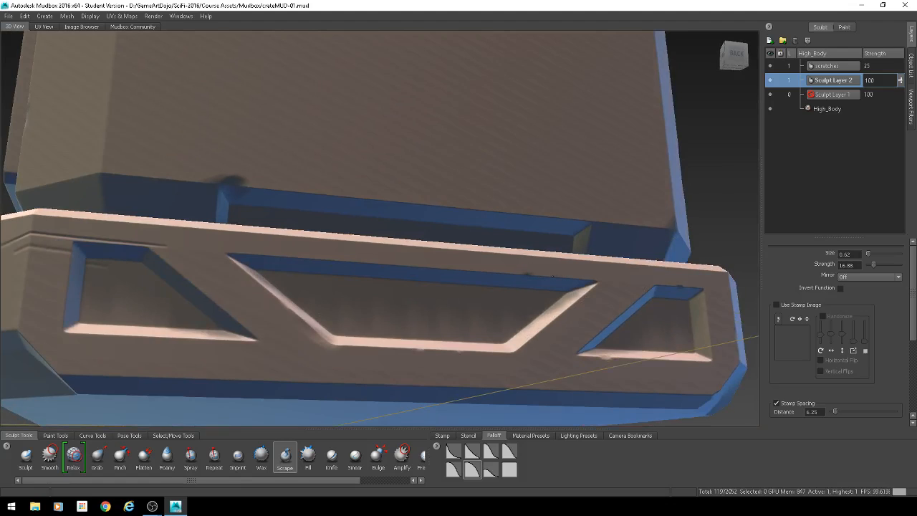
Scrape wear into the base's upper rim, the right latch panel's edges, the body corners and the front's lower edge.
alt+drag(475, 297, 501, 386)
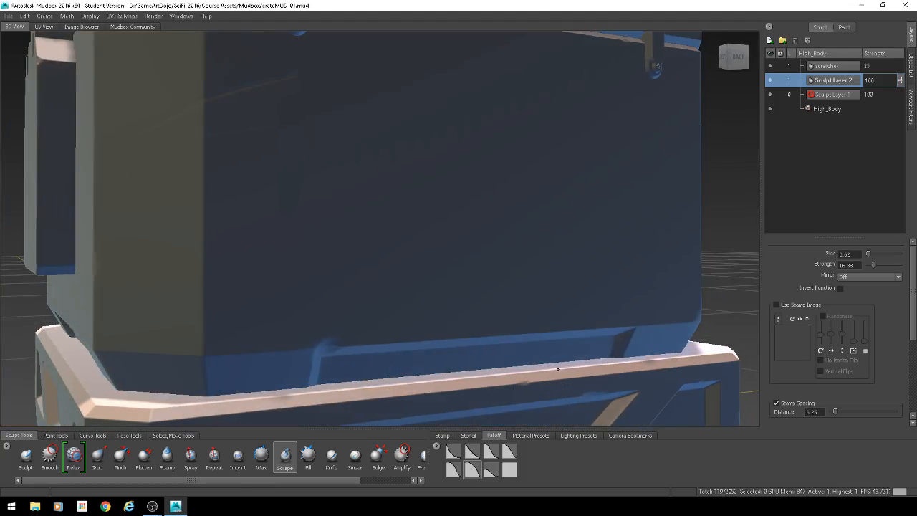
alt+drag(454, 379, 526, 344)
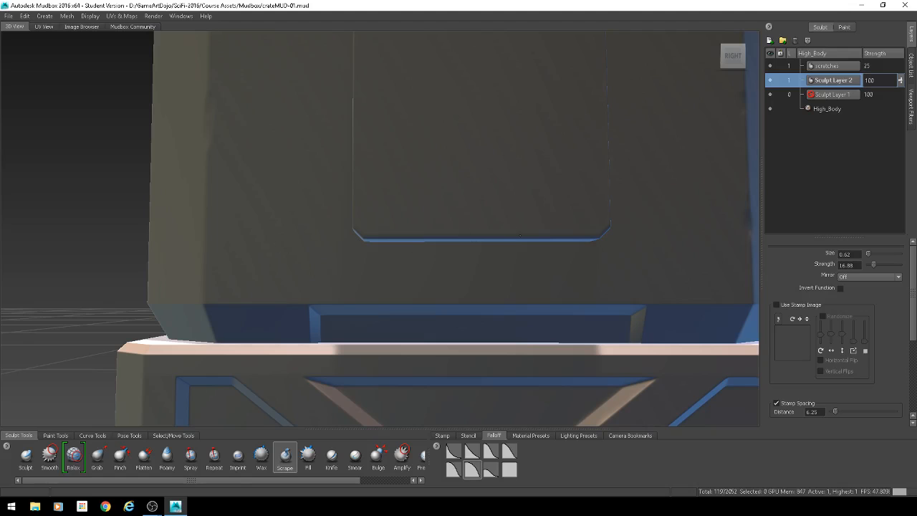
alt+drag(622, 230, 549, 297)
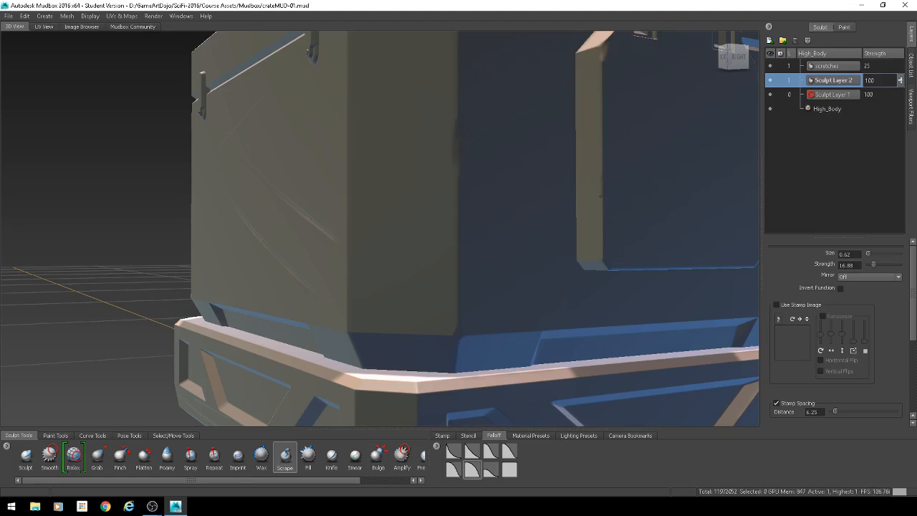
alt+drag(388, 251, 431, 304)
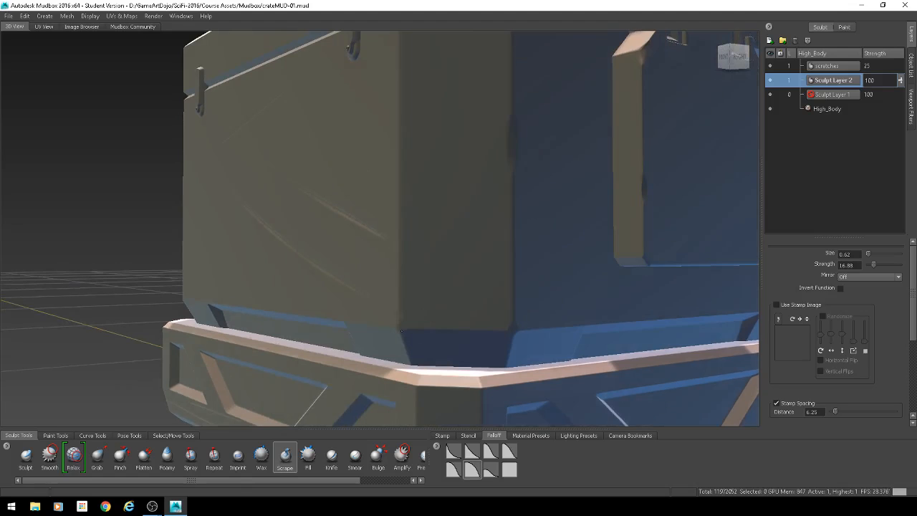
alt+drag(433, 330, 344, 298)
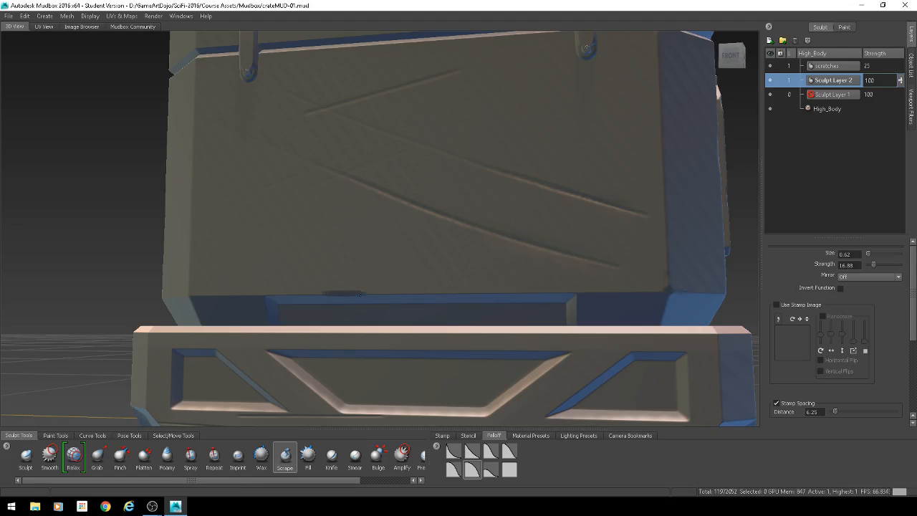
Chip the base frame's corner edges and cutout rims along the front and left sides of the crate.
alt+drag(398, 305, 358, 328)
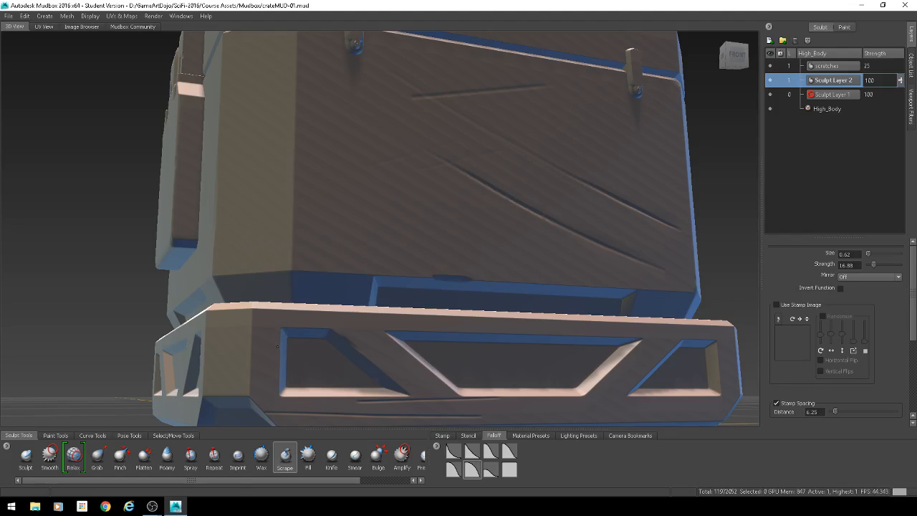
alt+drag(279, 357, 308, 381)
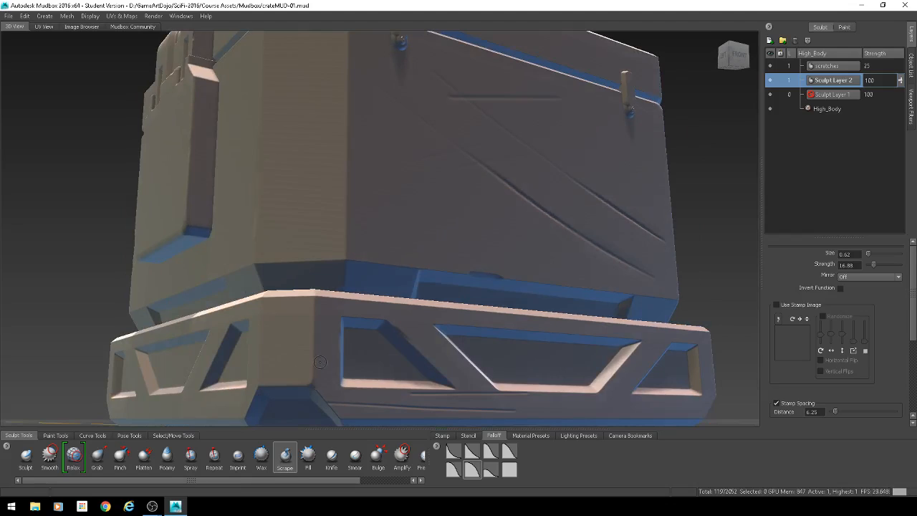
alt+drag(314, 357, 426, 339)
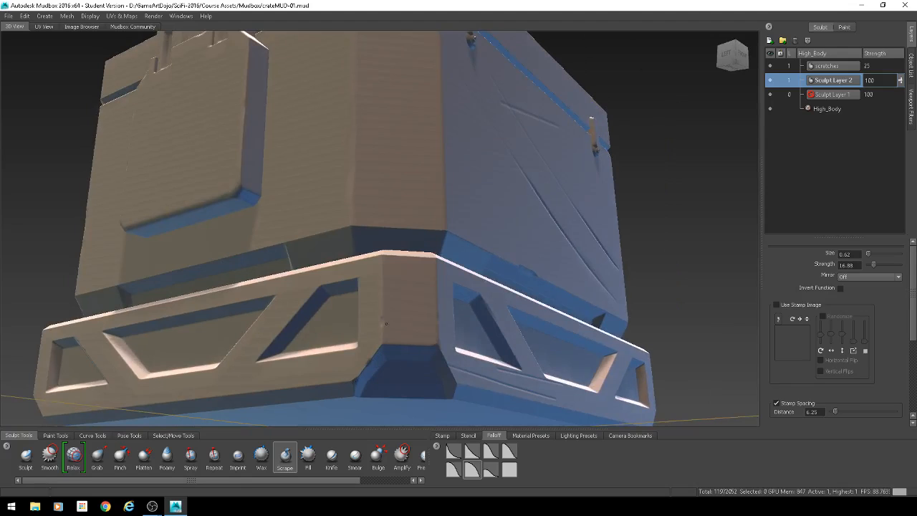
mouse_move(386, 324)
alt+mouse_down()
mouse_move(449, 332)
mouse_move(421, 309)
mouse_move(378, 312)
alt+mouse_up()
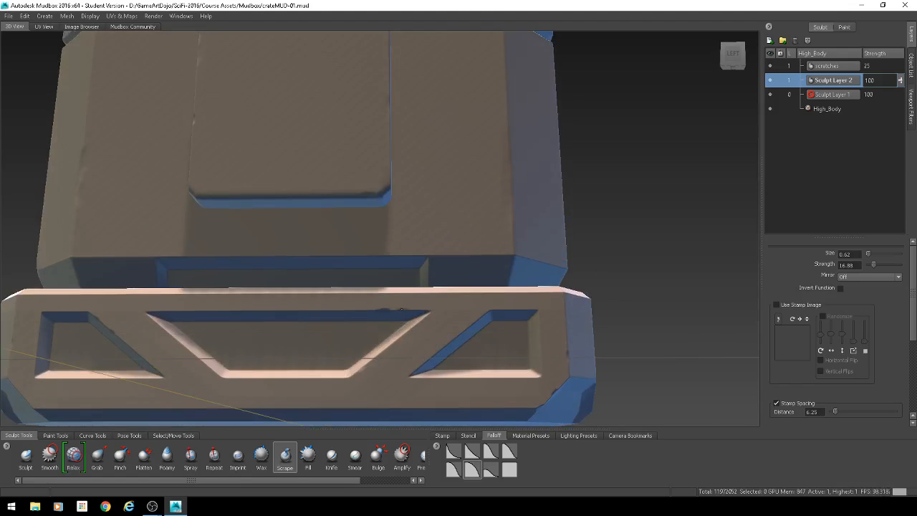
mouse_move(397, 309)
alt+mouse_down()
mouse_move(251, 337)
mouse_move(68, 352)
alt+mouse_up()
mouse_move(156, 358)
mouse_down()
mouse_move(169, 361)
mouse_move(148, 360)
mouse_up()
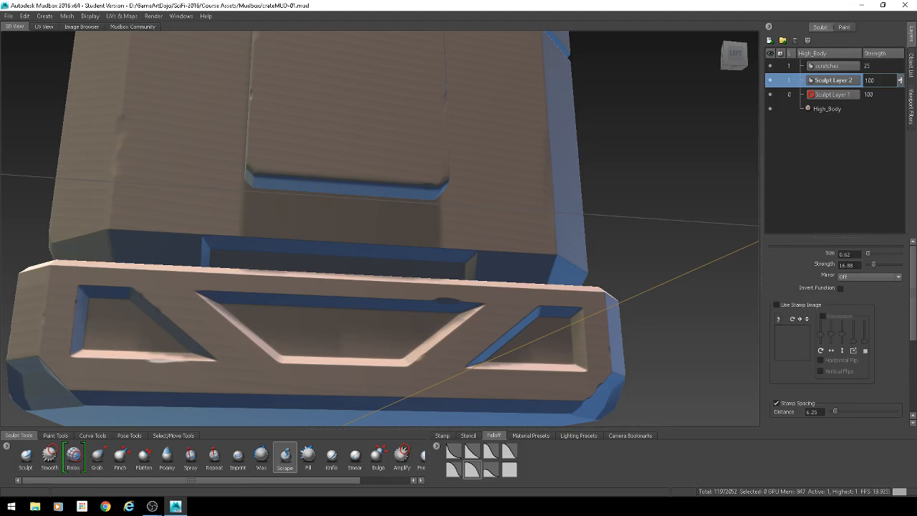
alt+drag(75, 320, 208, 308)
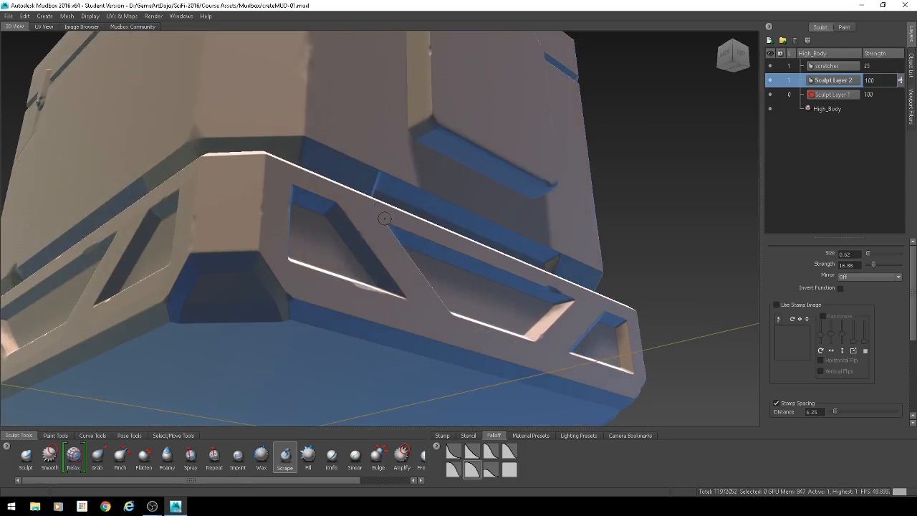
Check the whole crate from a distance and select the High_Body mesh in the scene's object list.
scroll(384, 219, down, 3)
alt+drag(434, 180, 435, 217)
alt+right_drag(435, 217, 405, 218)
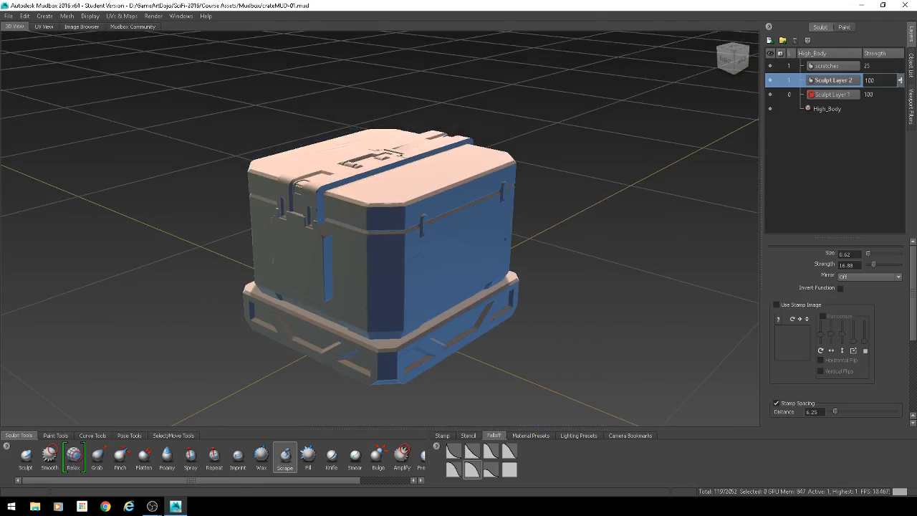
alt+drag(470, 247, 305, 247)
alt+right_drag(304, 247, 386, 160)
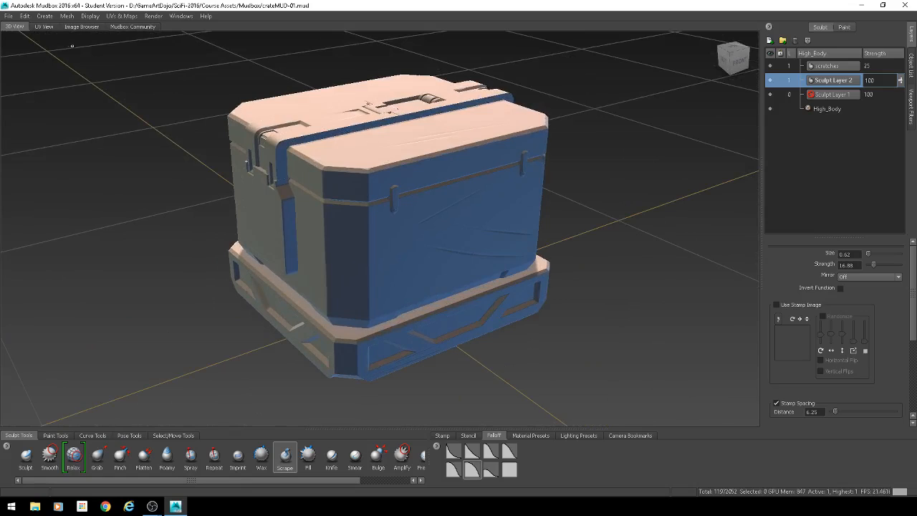
click(912, 75)
click(844, 139)
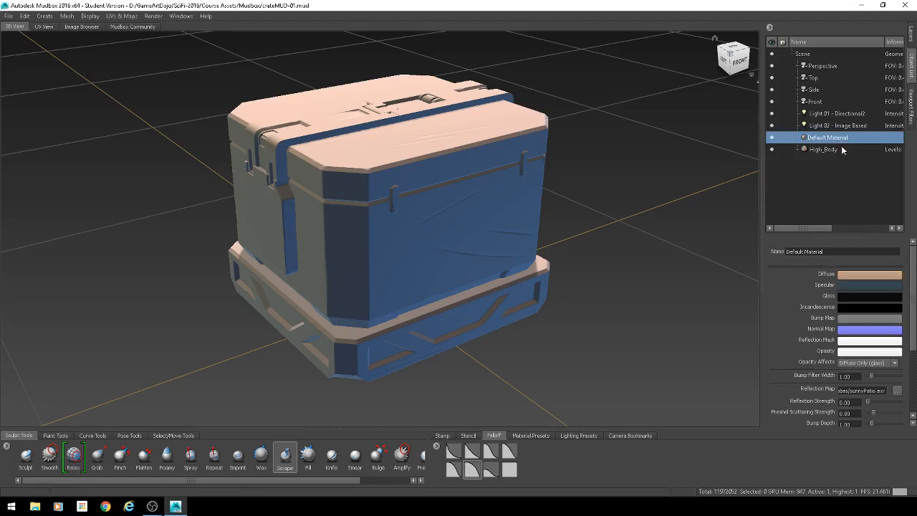
click(829, 151)
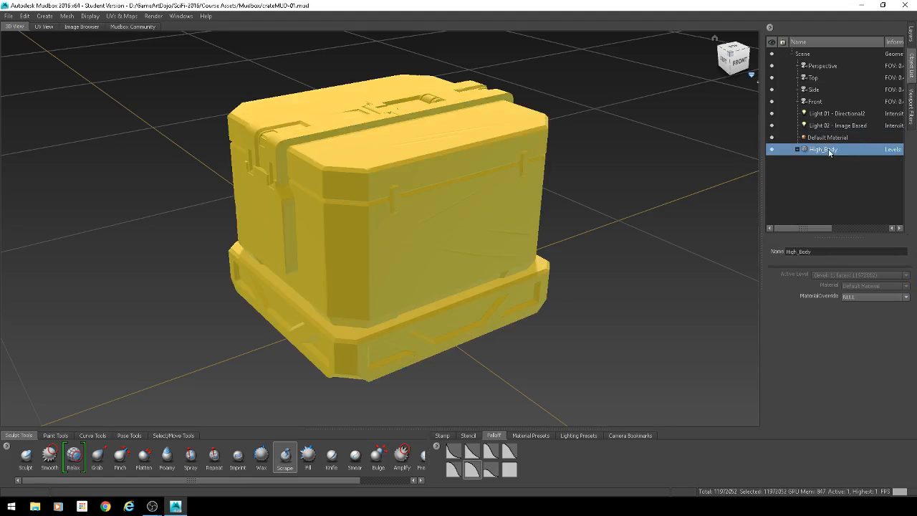
click(7, 18)
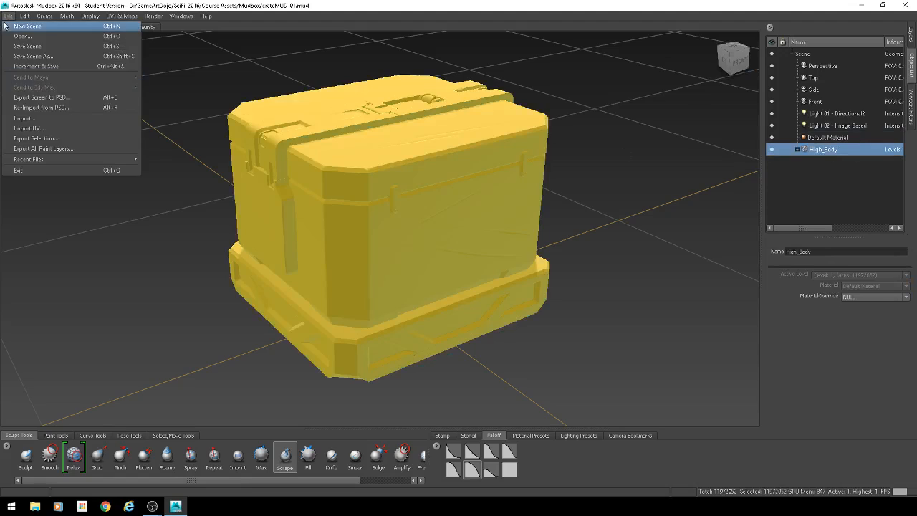
click(33, 139)
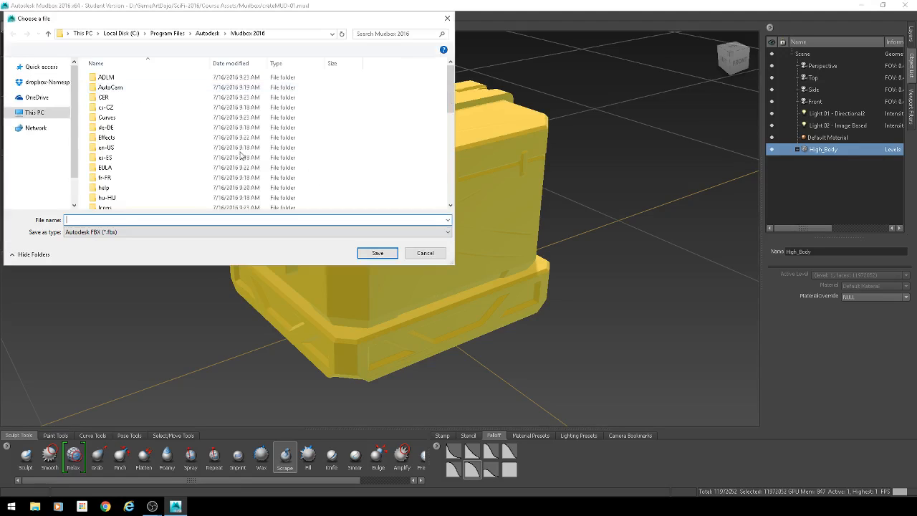
click(423, 253)
Save the crate scene under its existing file name.
click(8, 15)
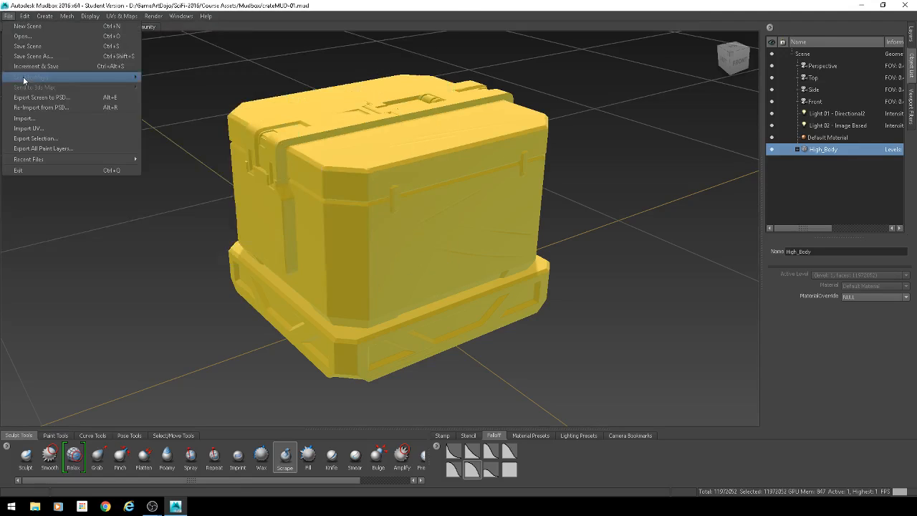
click(20, 47)
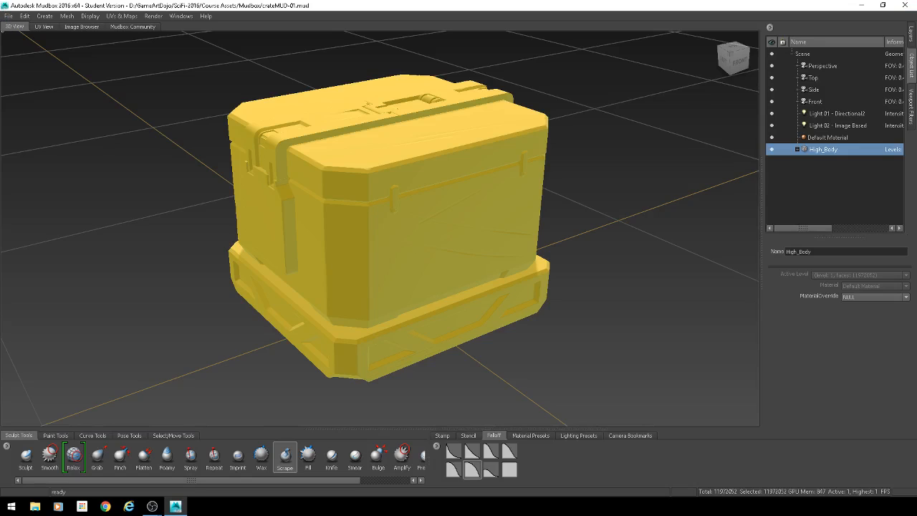
Start exporting the selected High_Body mesh and browse to the folder D:\GameArtDojo\SciFi-2016\Course Assets\Mudbox.
click(8, 16)
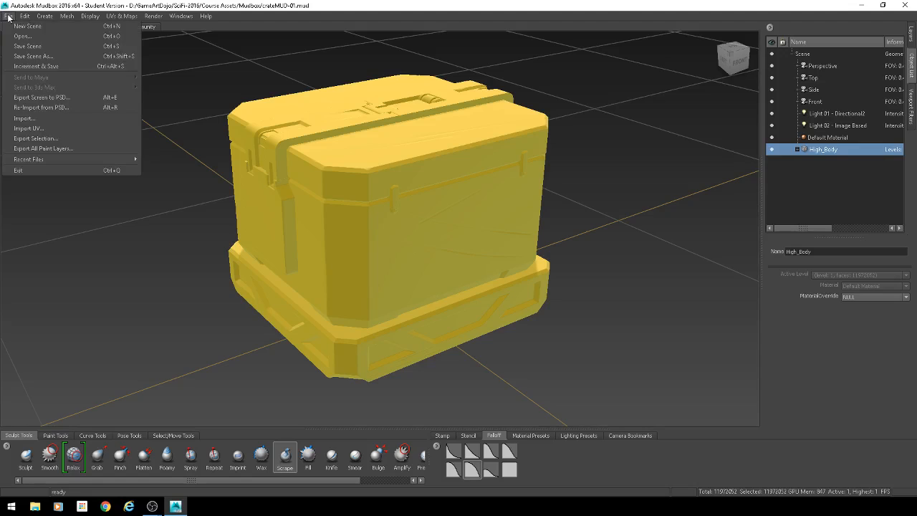
click(34, 140)
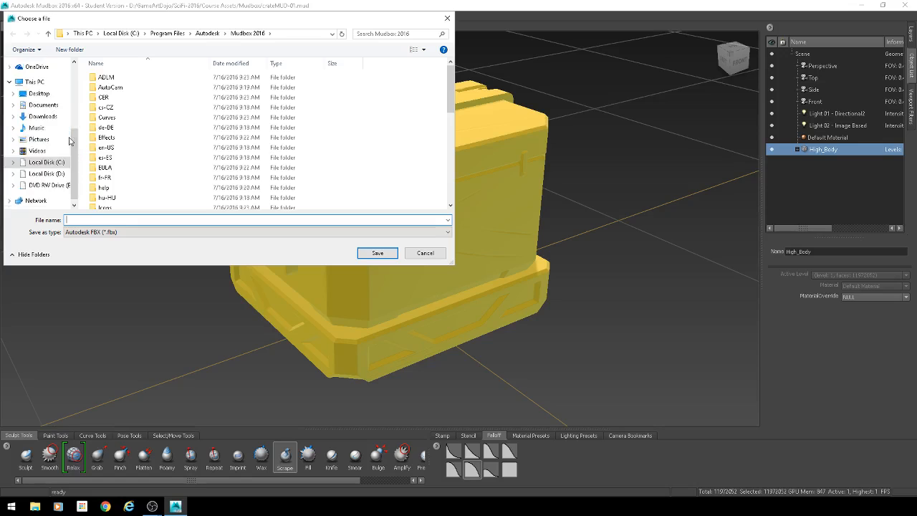
scroll(52, 156, up, 1)
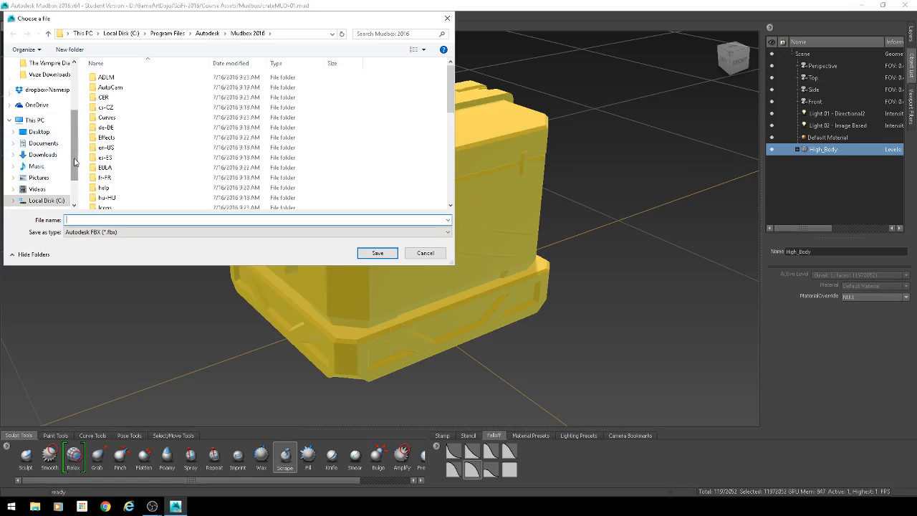
drag(75, 158, 76, 182)
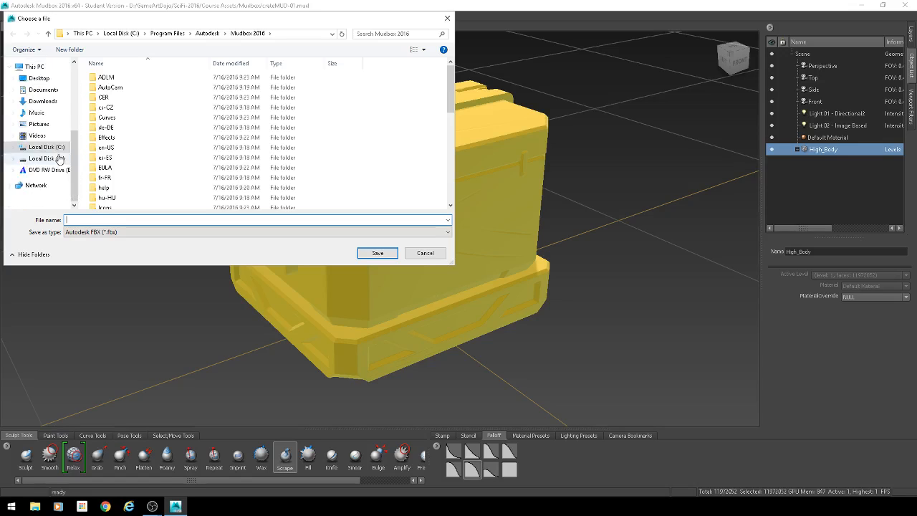
click(54, 160)
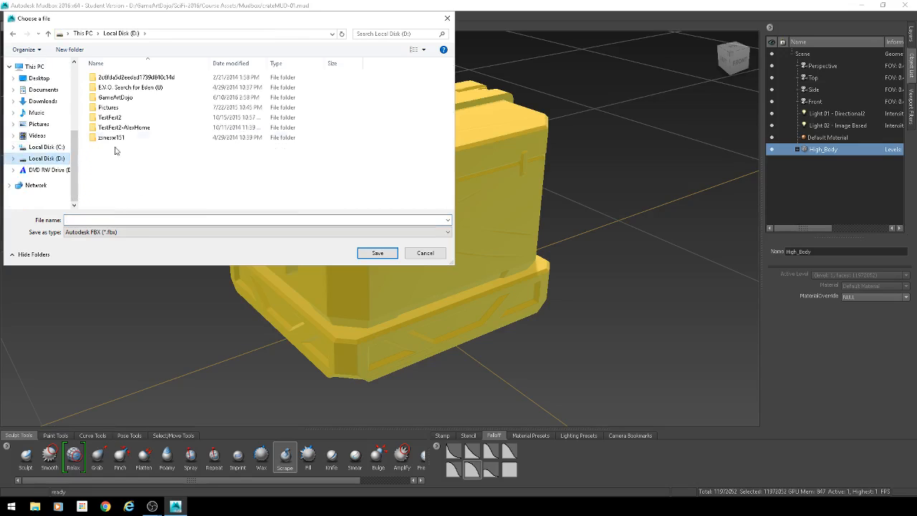
double_click(114, 101)
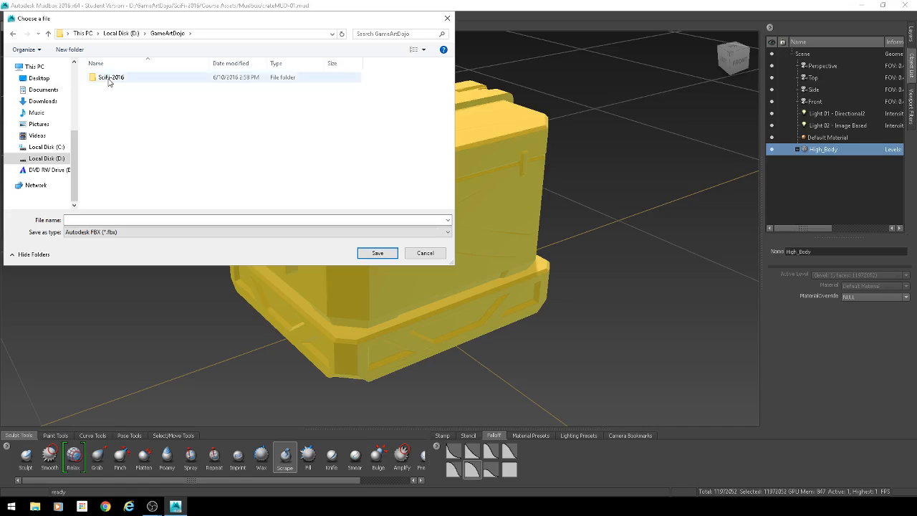
click(109, 80)
double_click(108, 79)
double_click(107, 78)
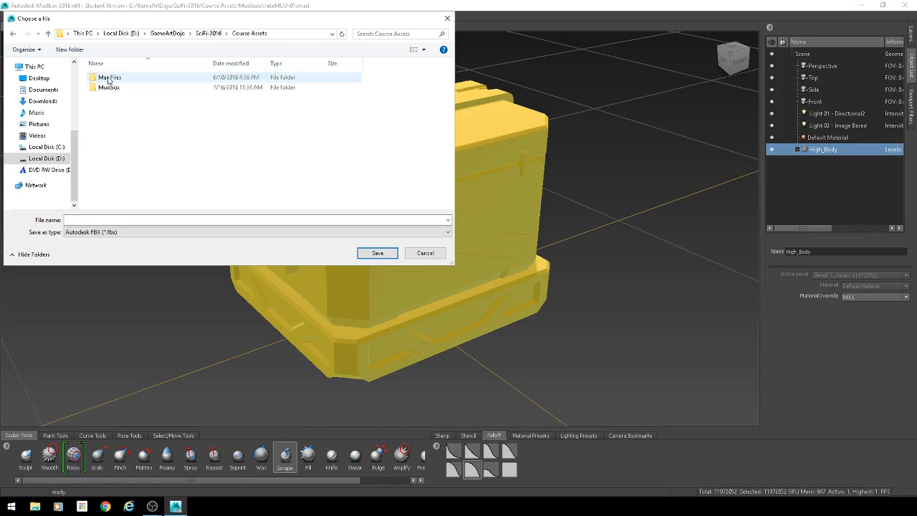
double_click(105, 88)
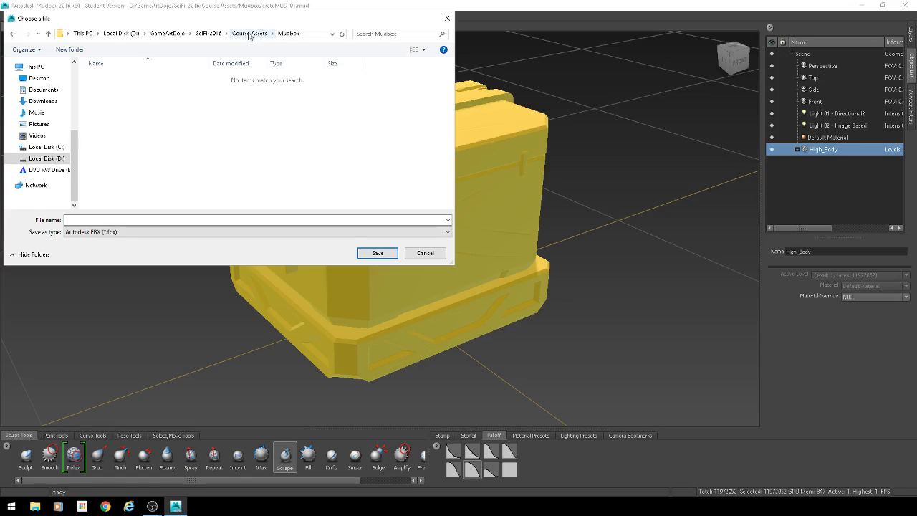
Export the selection as an Object file (*.obj) named CrateHigh_MUD.
click(119, 234)
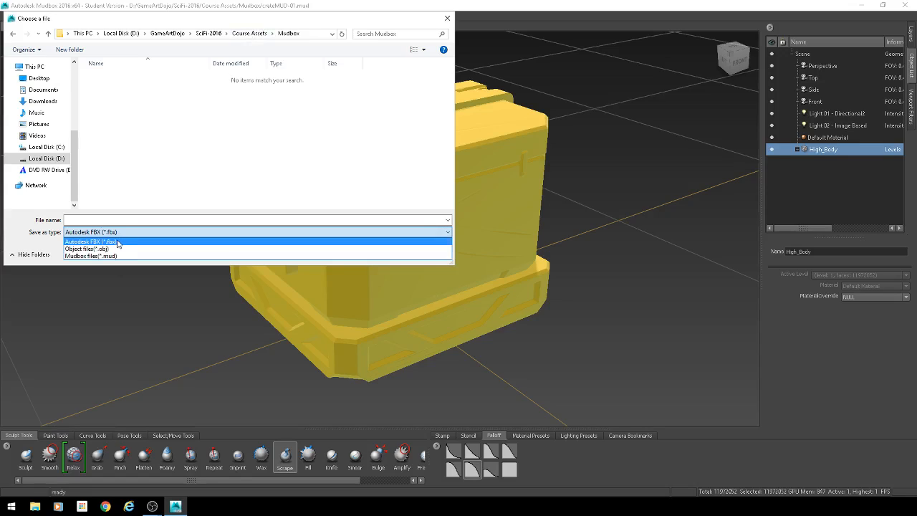
click(113, 249)
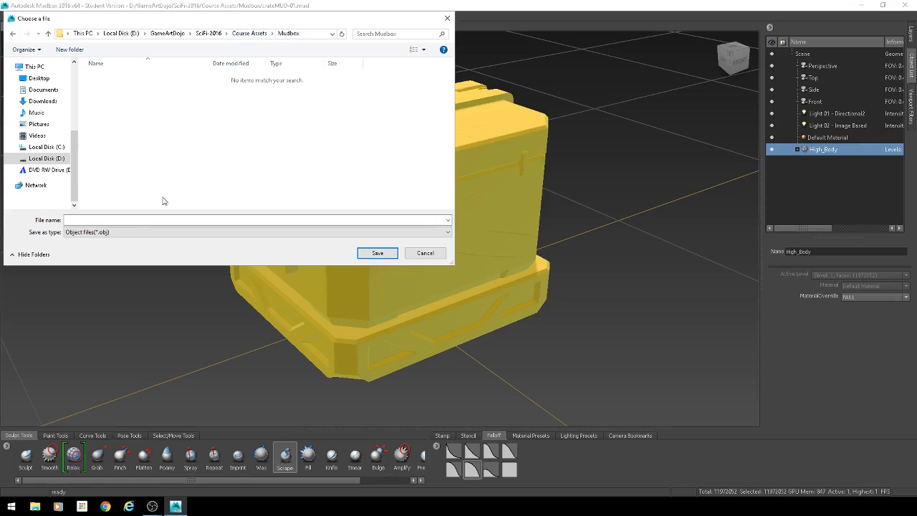
click(138, 220)
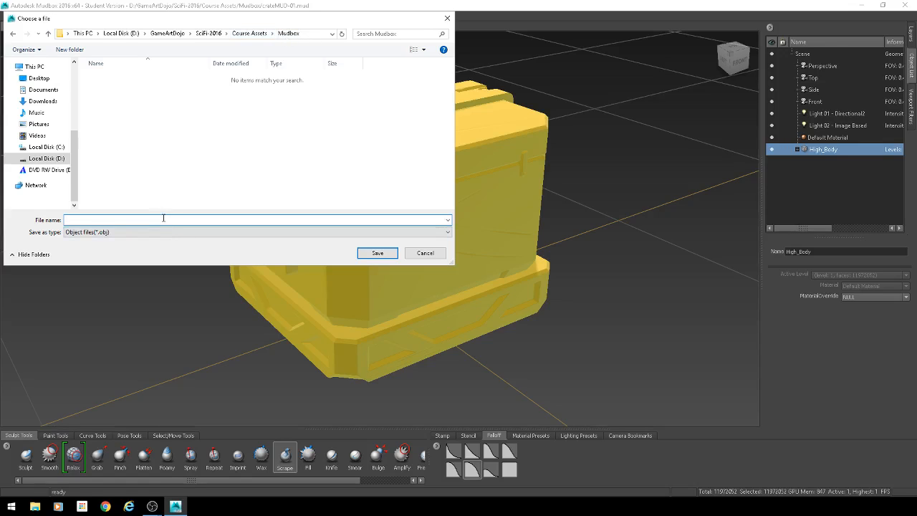
text(CrateHigh_MUD)
click(379, 254)
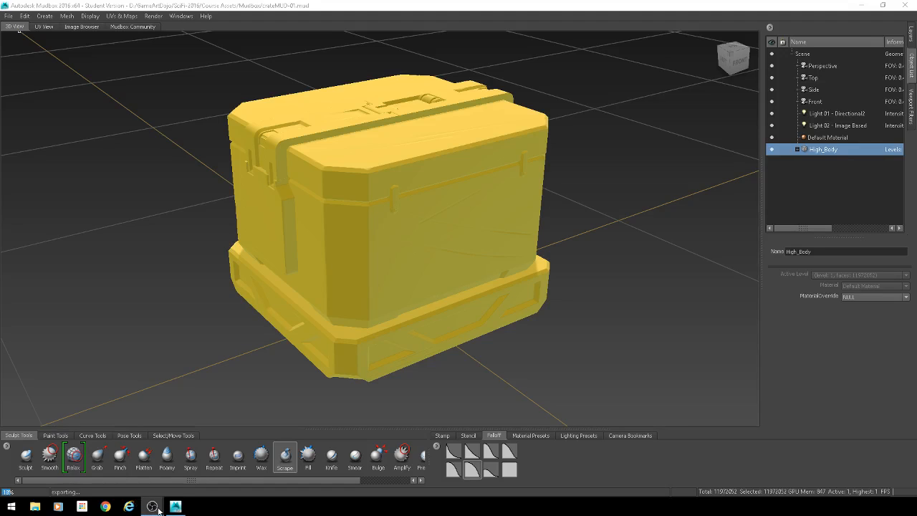
mouse_move(151, 504)
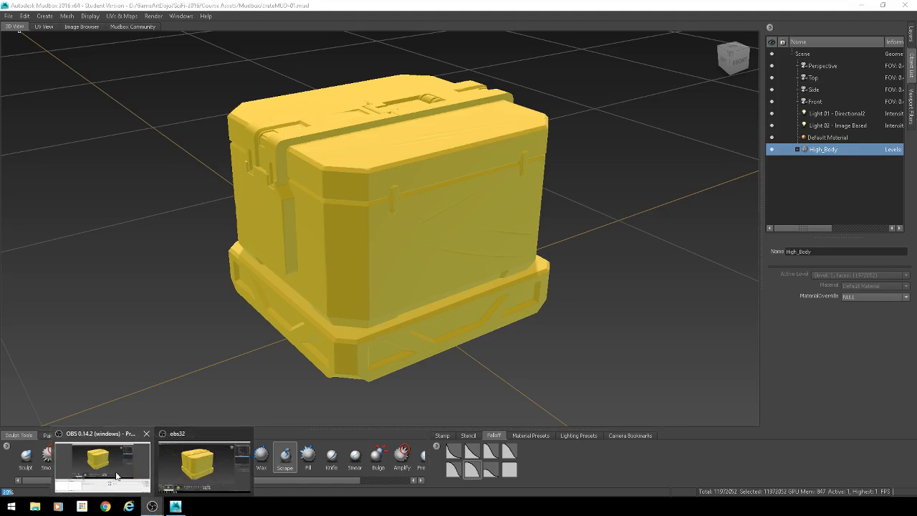